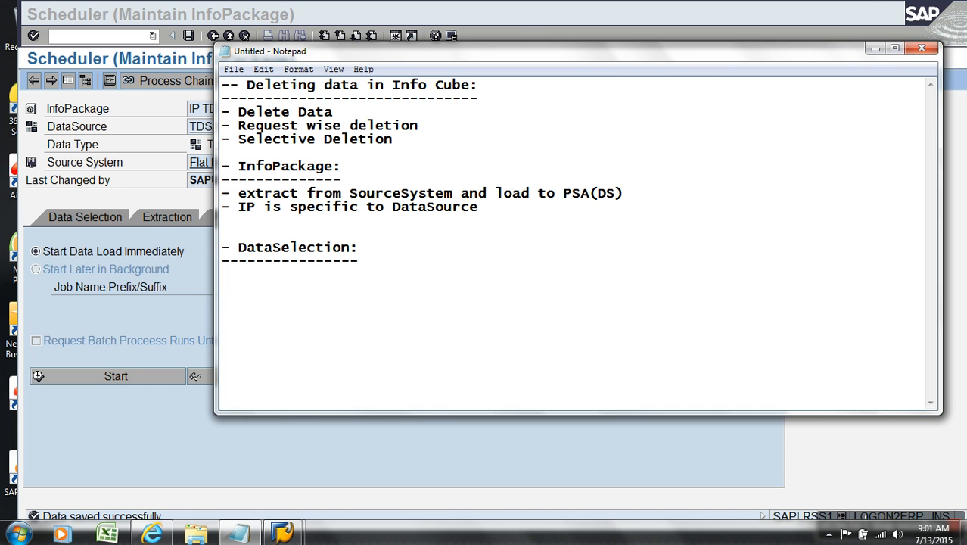
Switch from the notes to SAP and view the data selection of the IP TD LOAD InfoPackage.
click(260, 467)
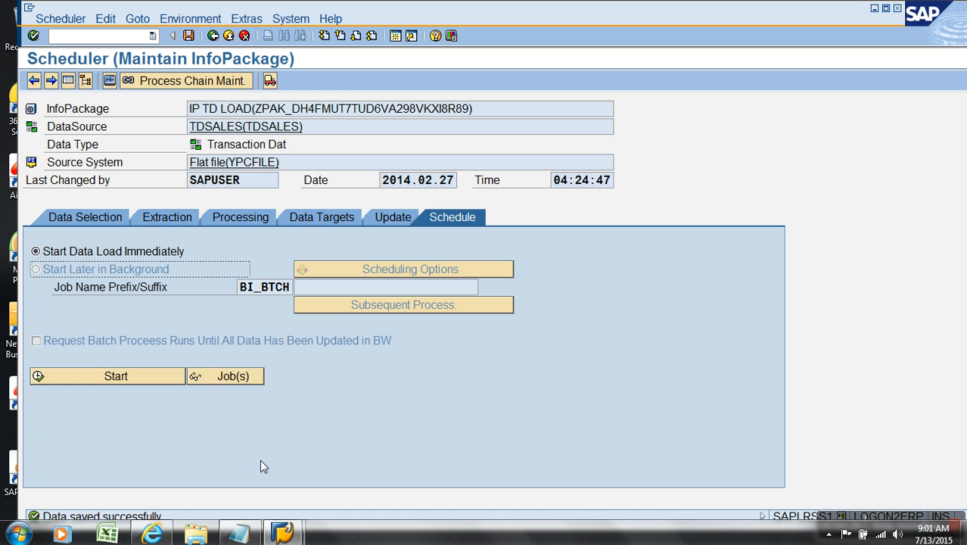
click(105, 218)
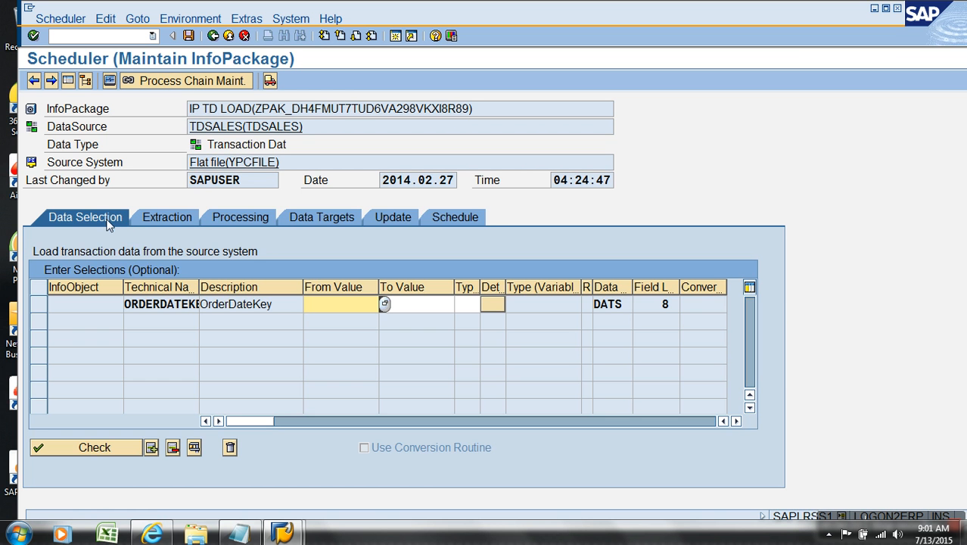
click(225, 37)
right_click(270, 212)
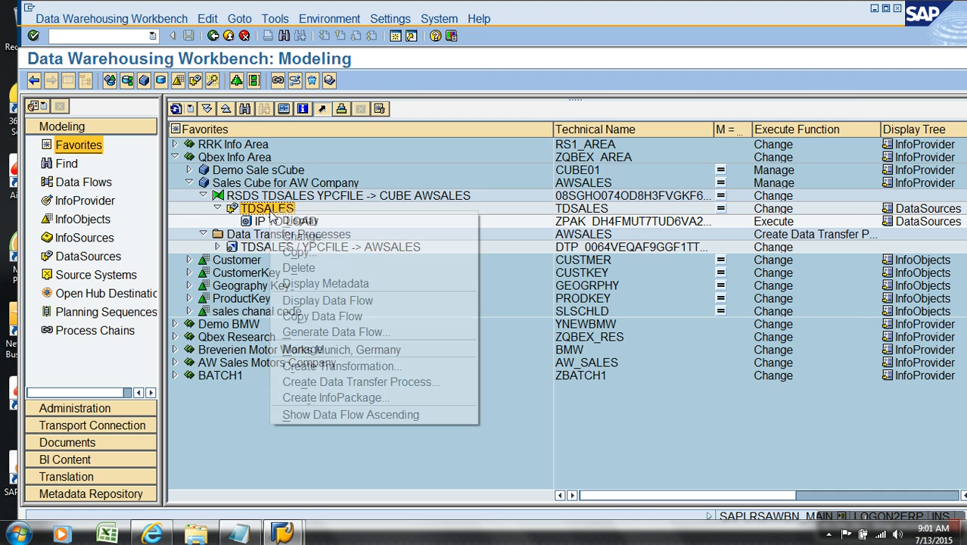
click(316, 353)
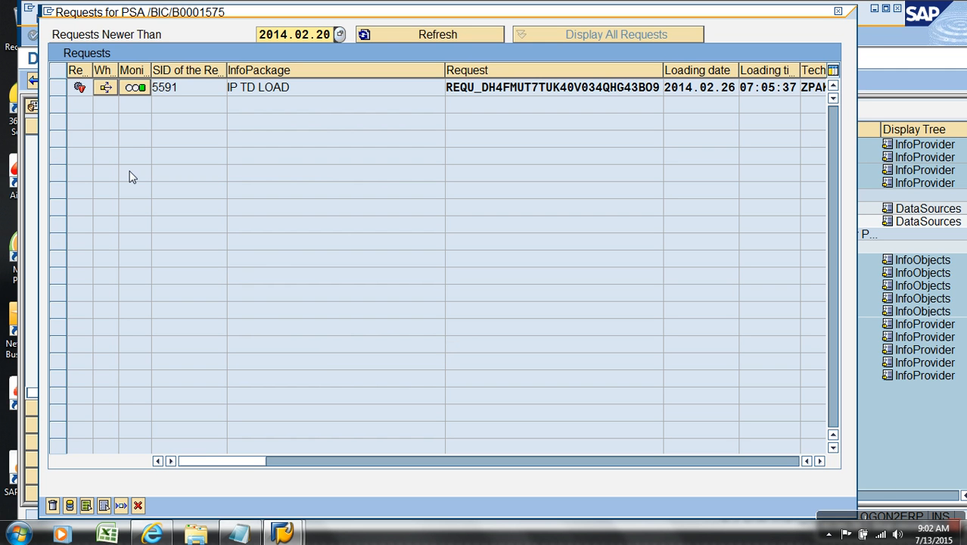
click(60, 90)
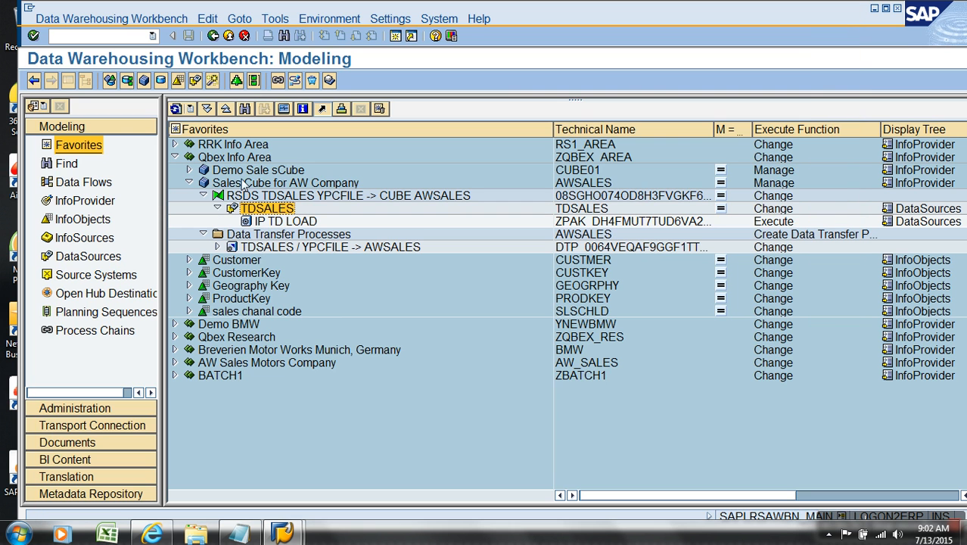
right_click(252, 184)
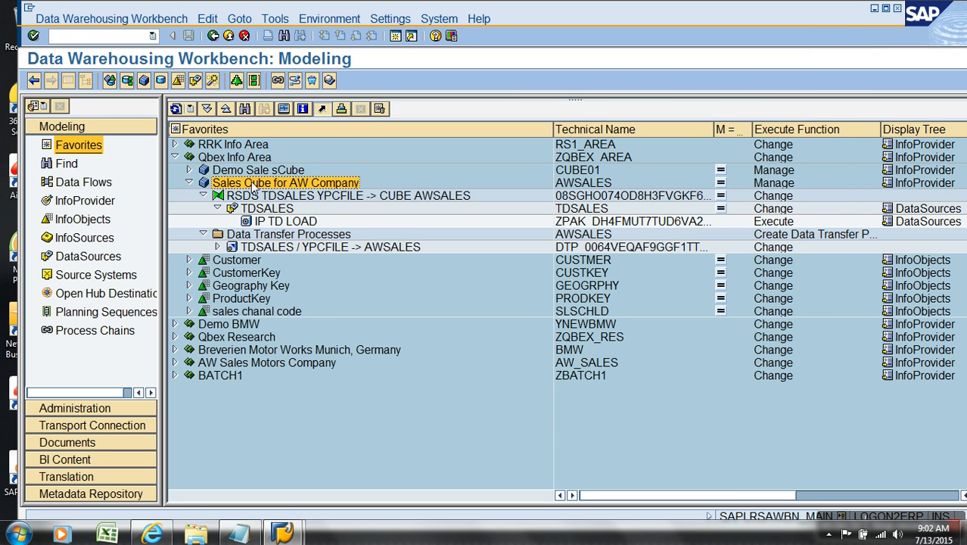
click(275, 212)
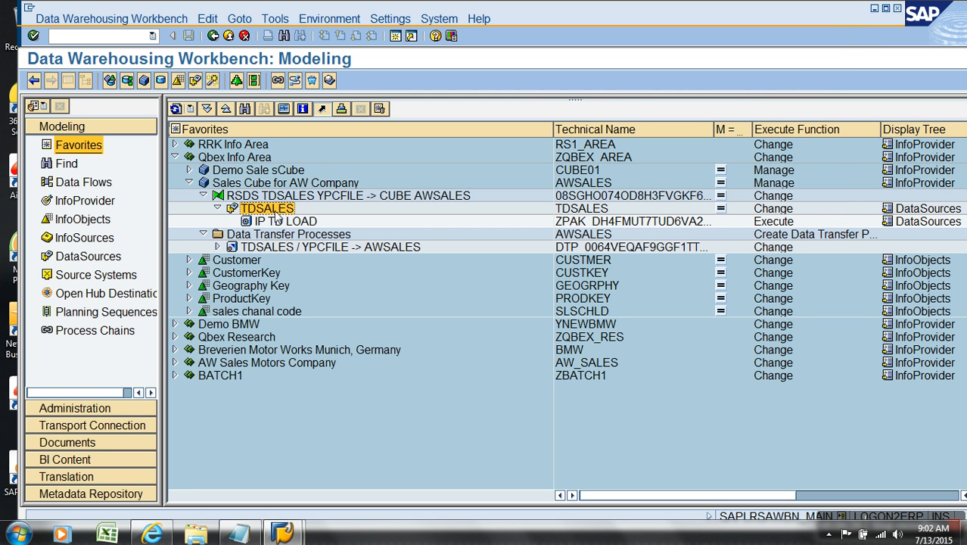
Delete the IP TD LOAD request from the PSA of the TDSALES DataSource.
right_click(276, 209)
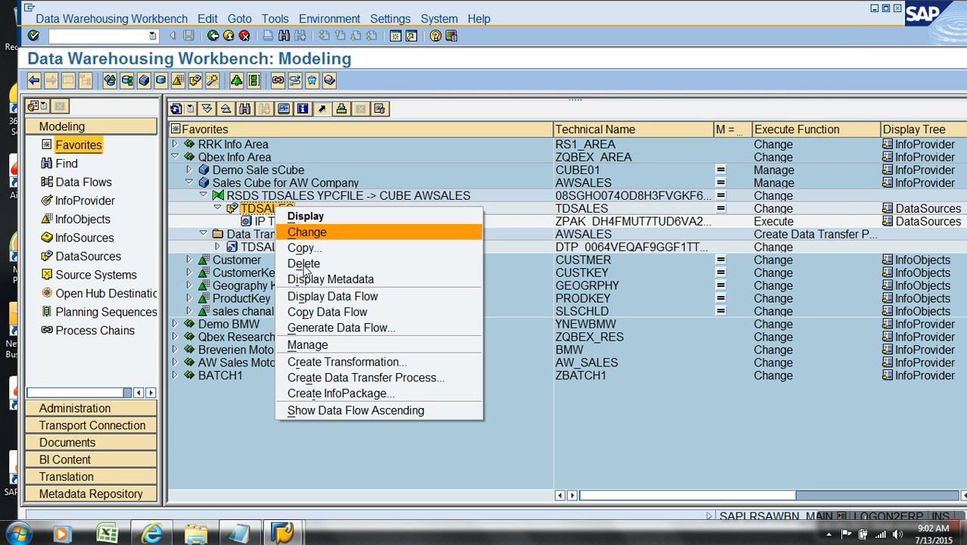
click(325, 355)
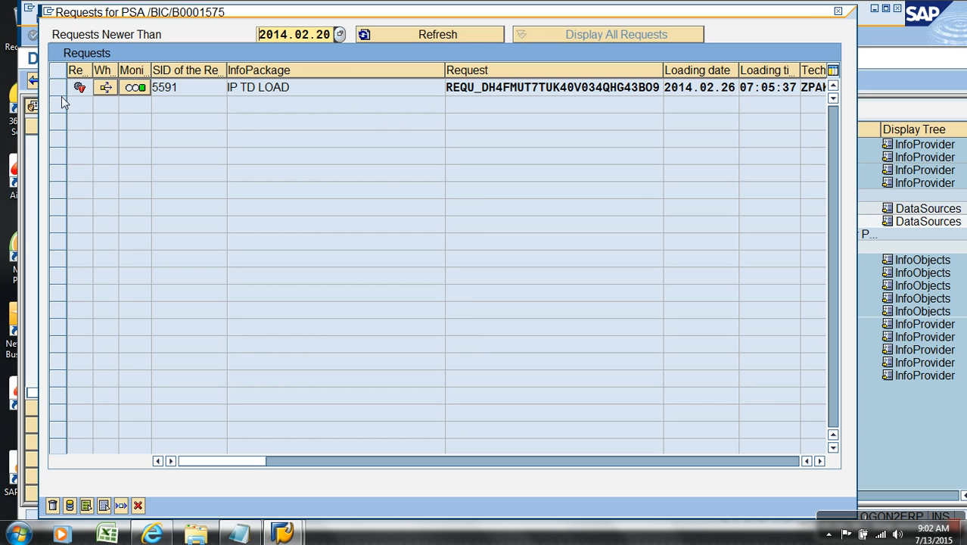
click(54, 506)
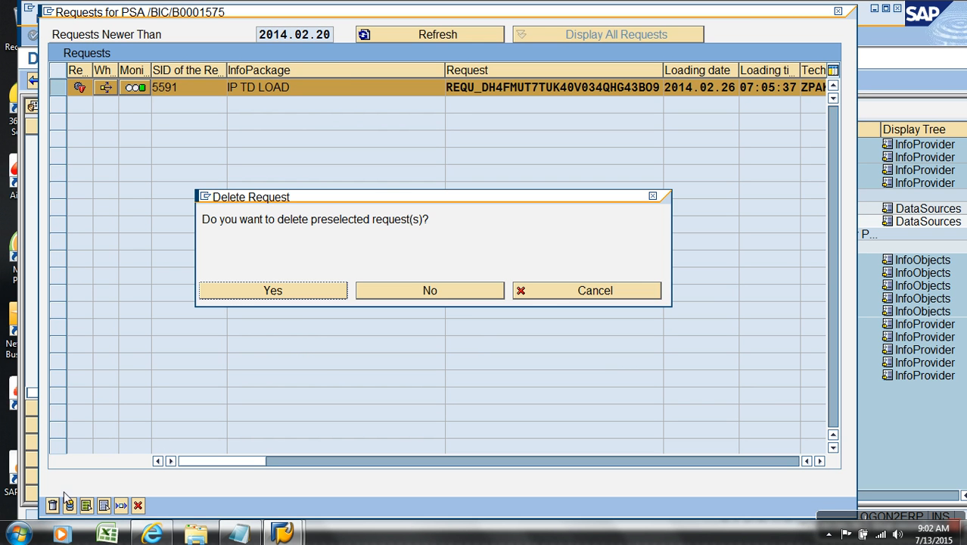
click(255, 293)
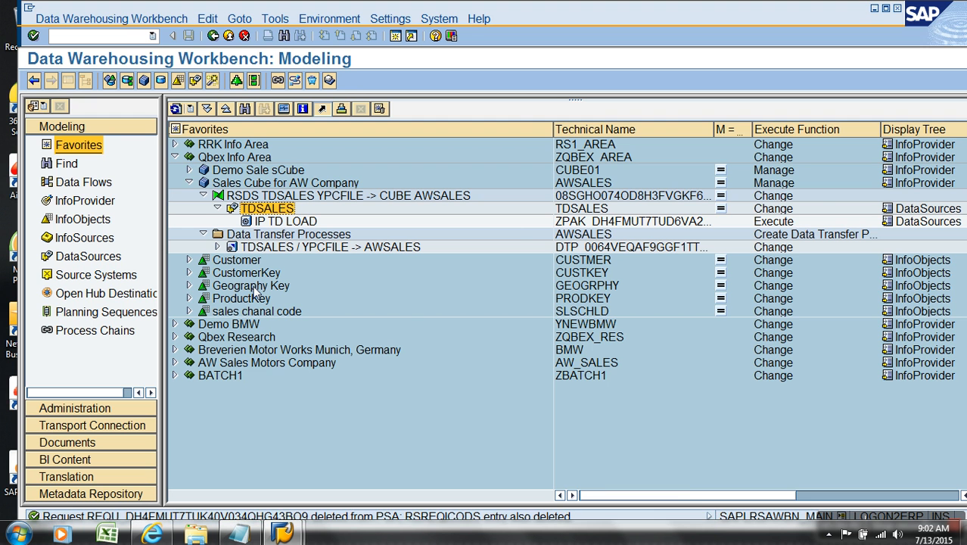
Reopen the IP TD LOAD InfoPackage full screen and check which field is offered for data selection.
double_click(295, 222)
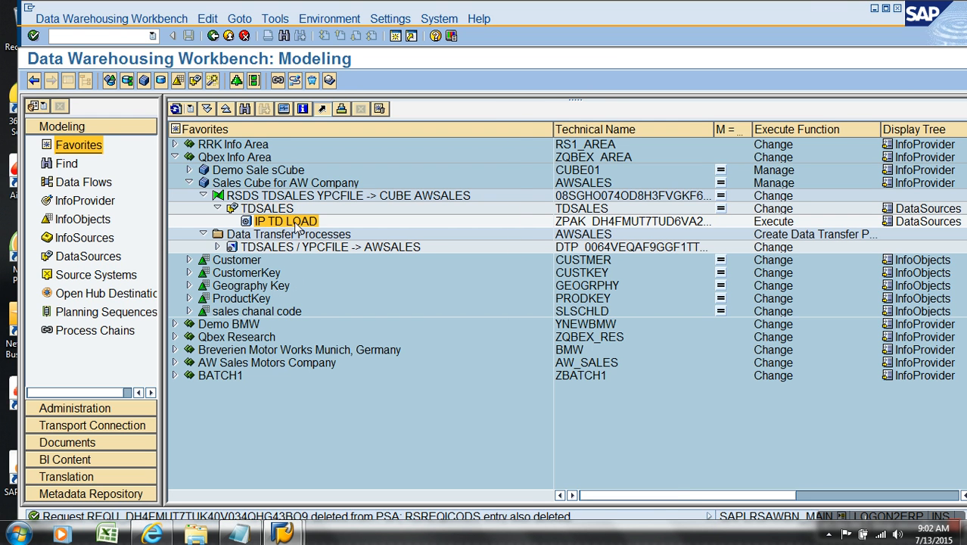
click(84, 80)
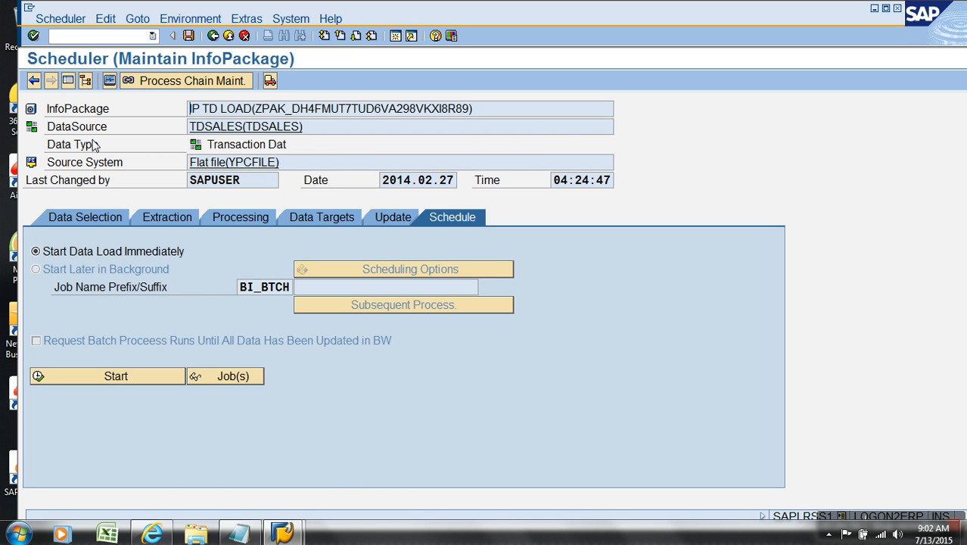
click(83, 218)
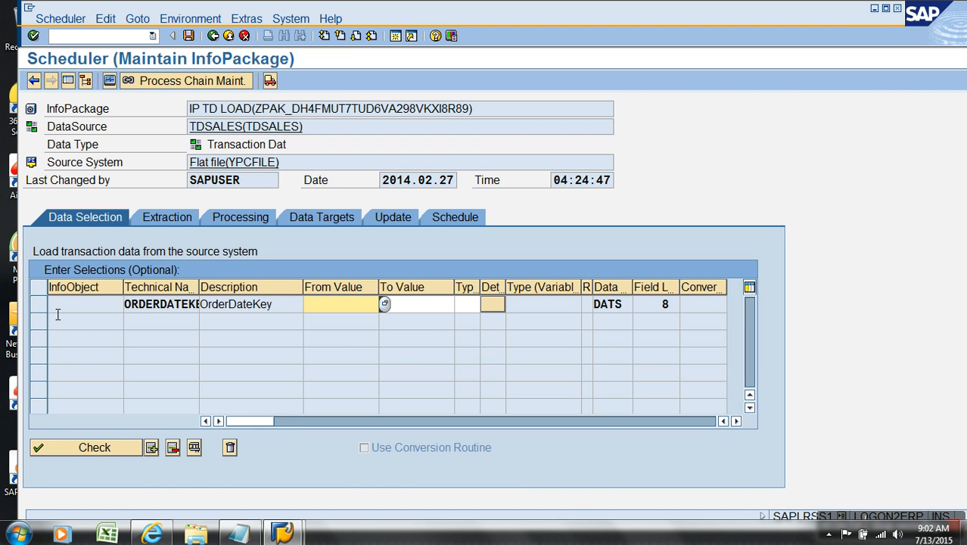
click(277, 306)
double_click(277, 306)
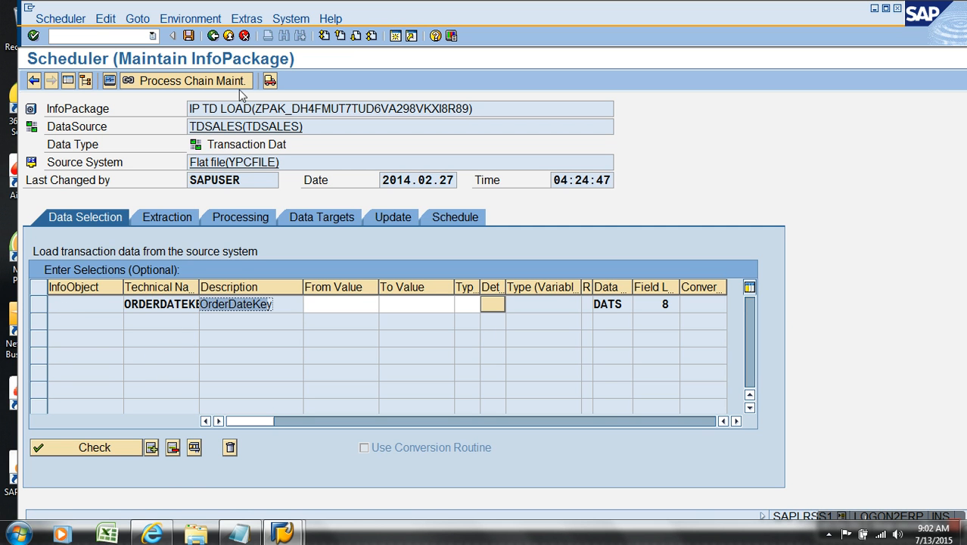
click(245, 37)
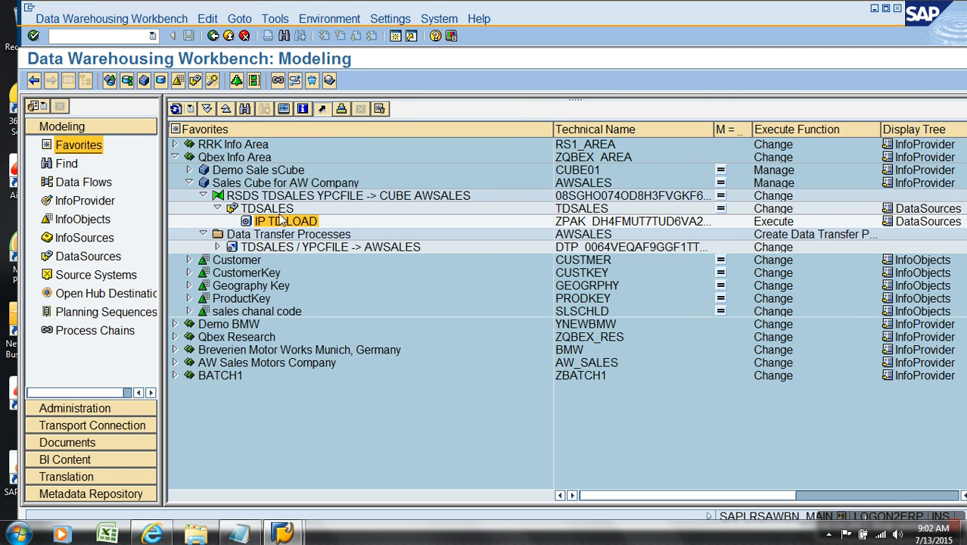
Open the TDSALES DataSource for changing and clear the selection flag of the ORDERDATEKEY field.
click(279, 211)
right_click(280, 210)
click(314, 236)
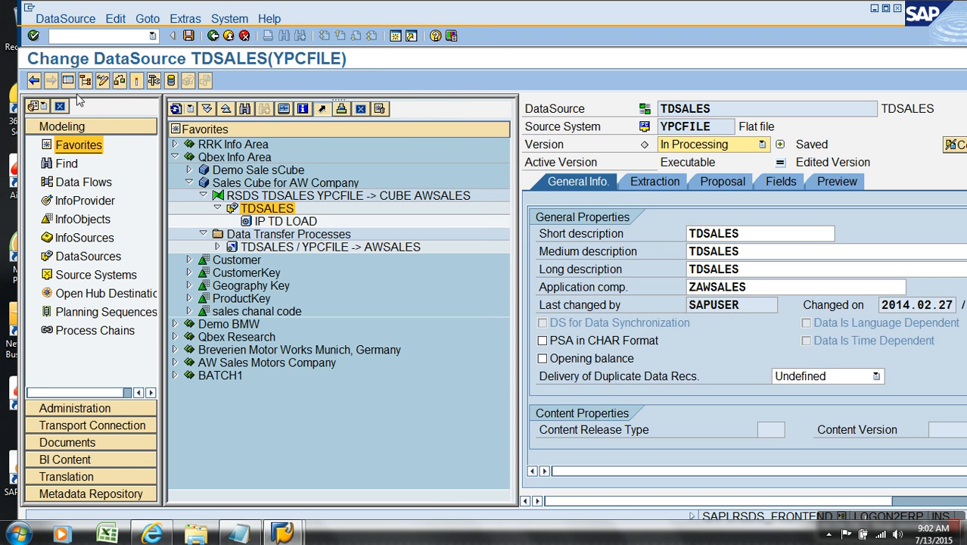
click(68, 81)
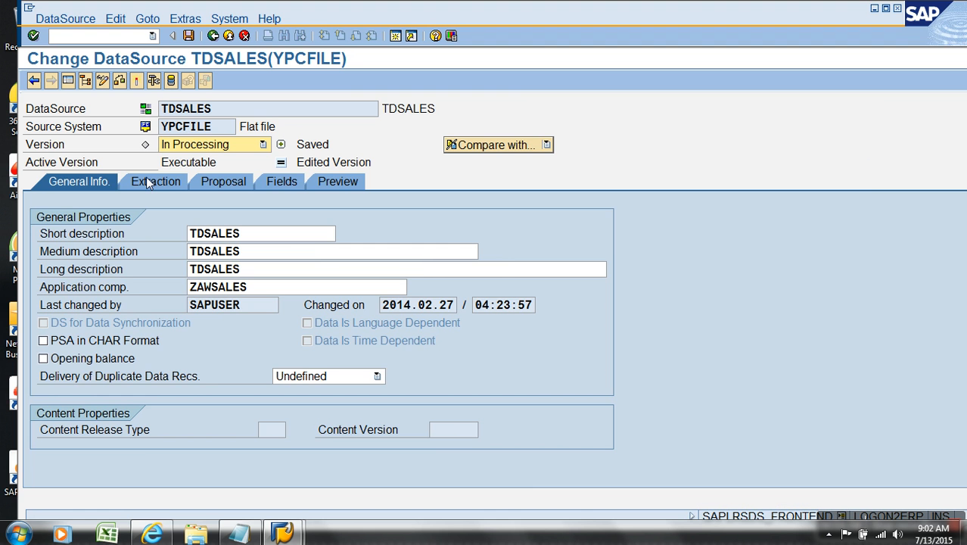
click(280, 183)
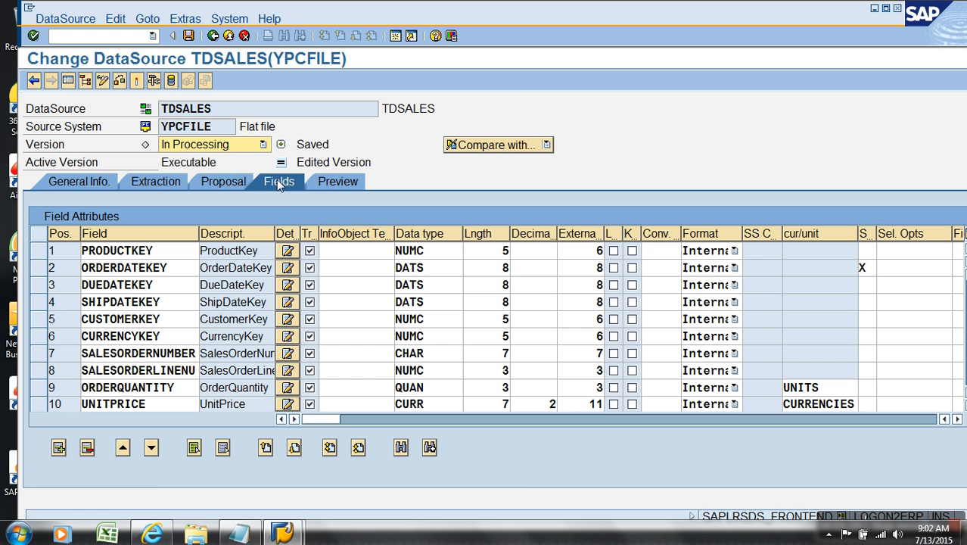
click(868, 268)
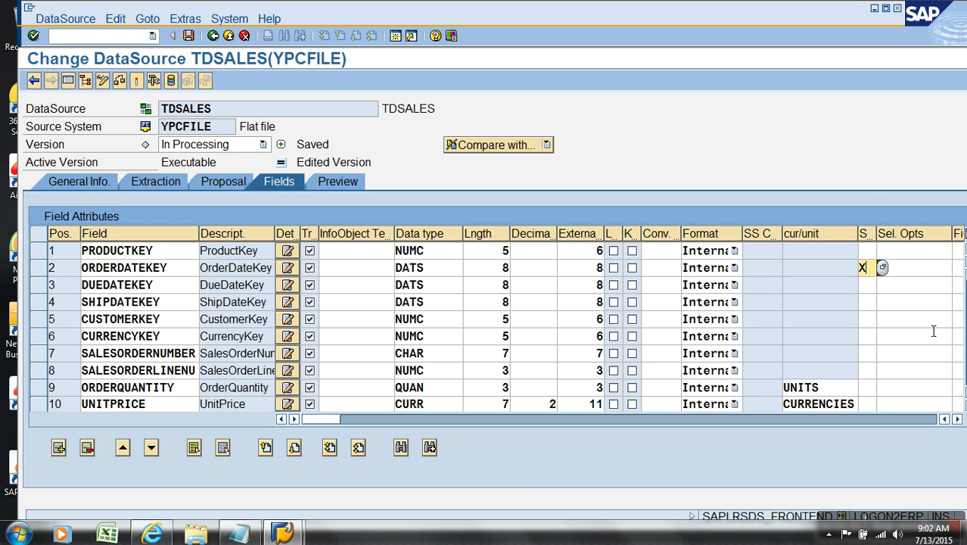
click(934, 331)
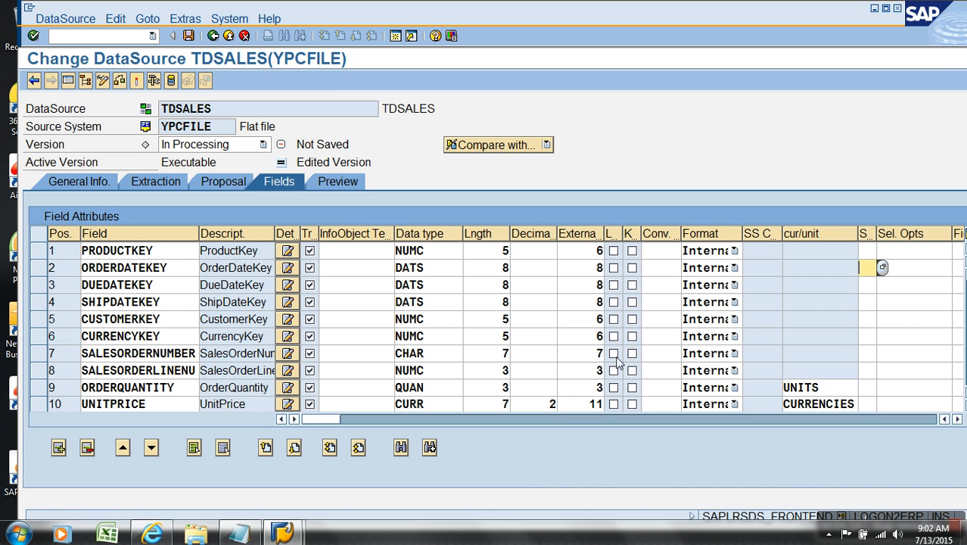
Set the selection flag of the SALESCHANNELCODE field to X (Selection Possible) and activate the DataSource.
scroll(172, 264, down, 2)
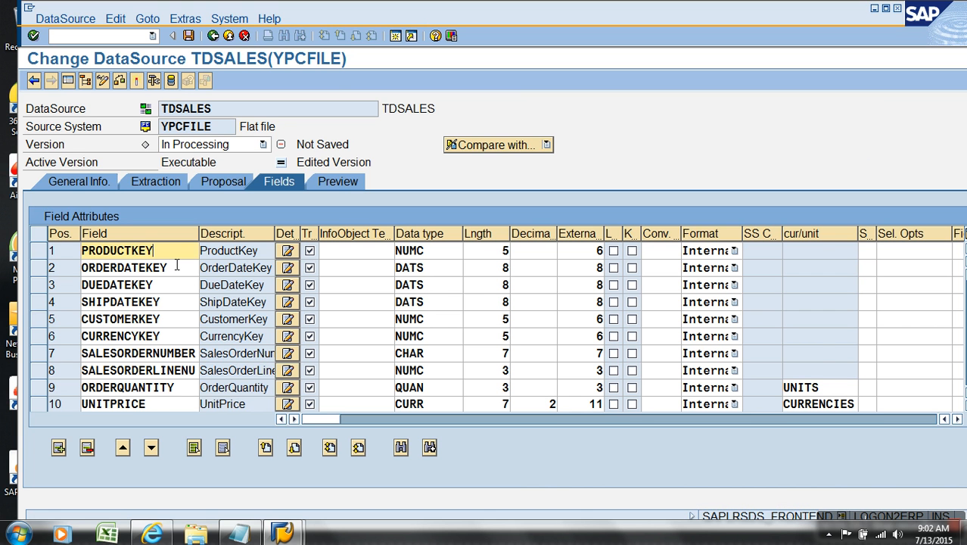
scroll(172, 263, down, 4)
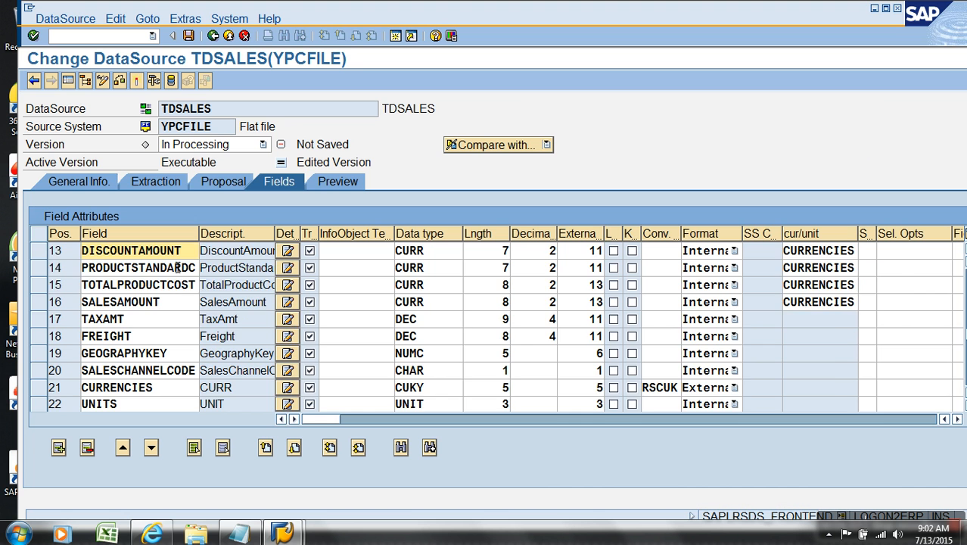
click(174, 271)
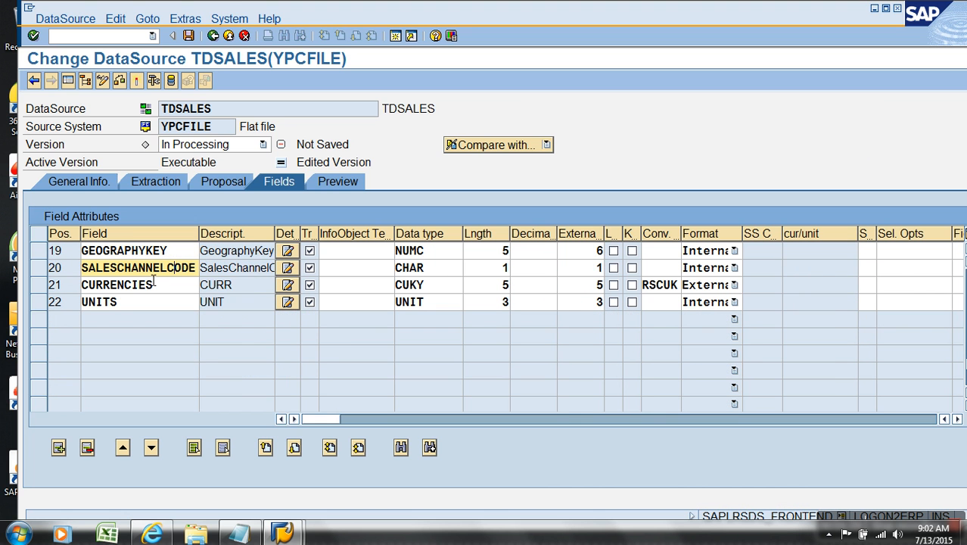
click(39, 269)
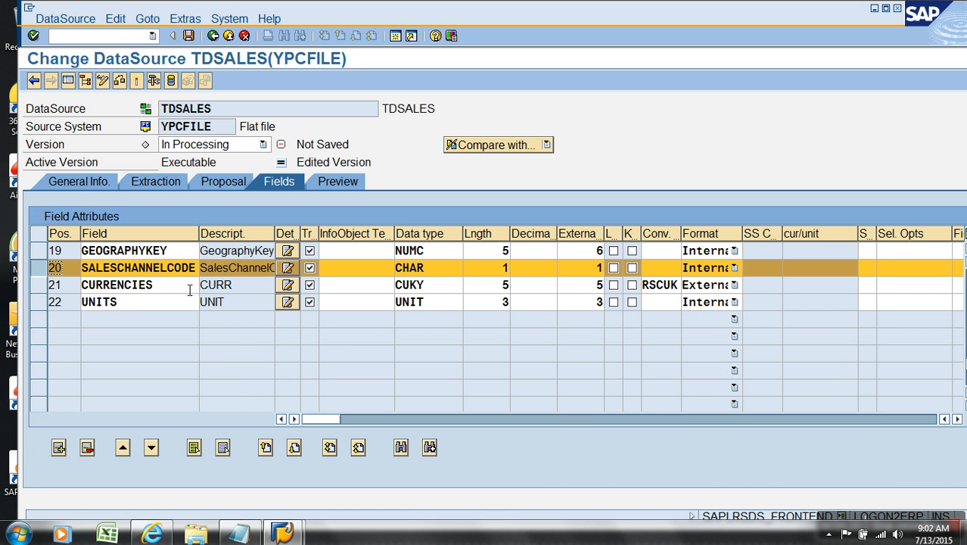
click(874, 274)
click(884, 268)
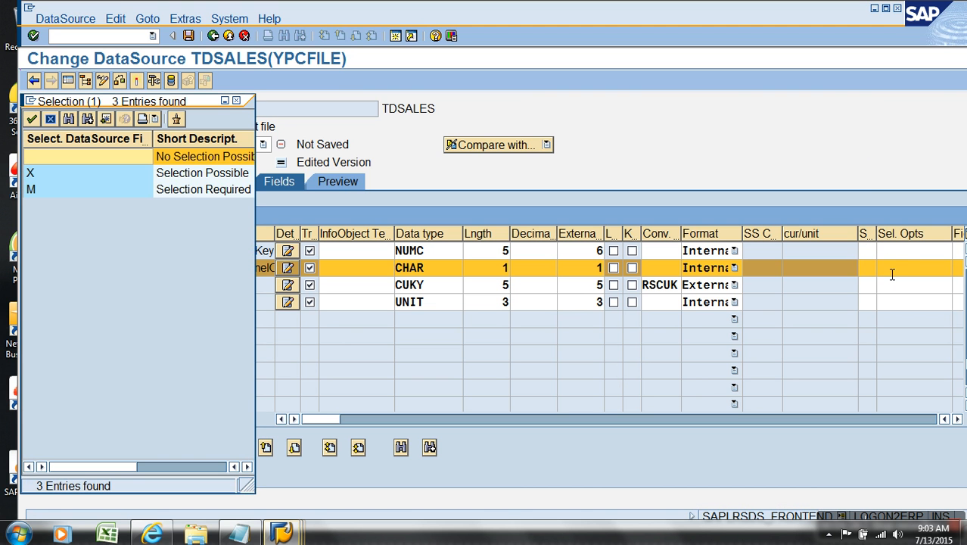
click(215, 177)
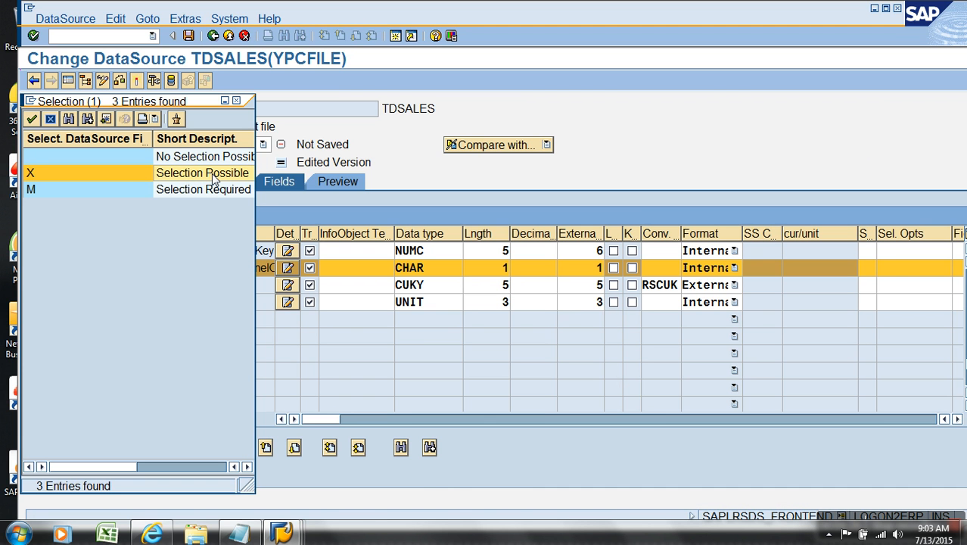
click(214, 188)
click(216, 175)
click(218, 193)
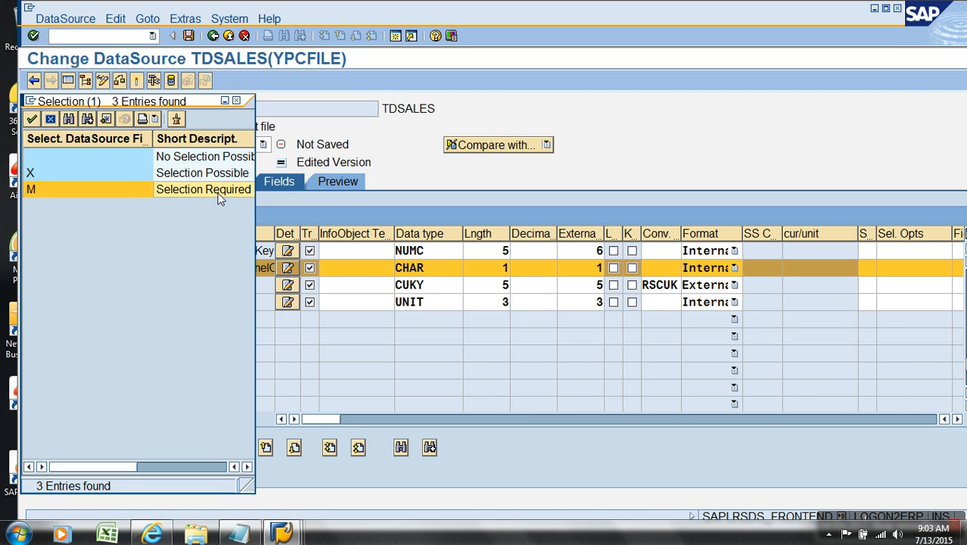
click(221, 175)
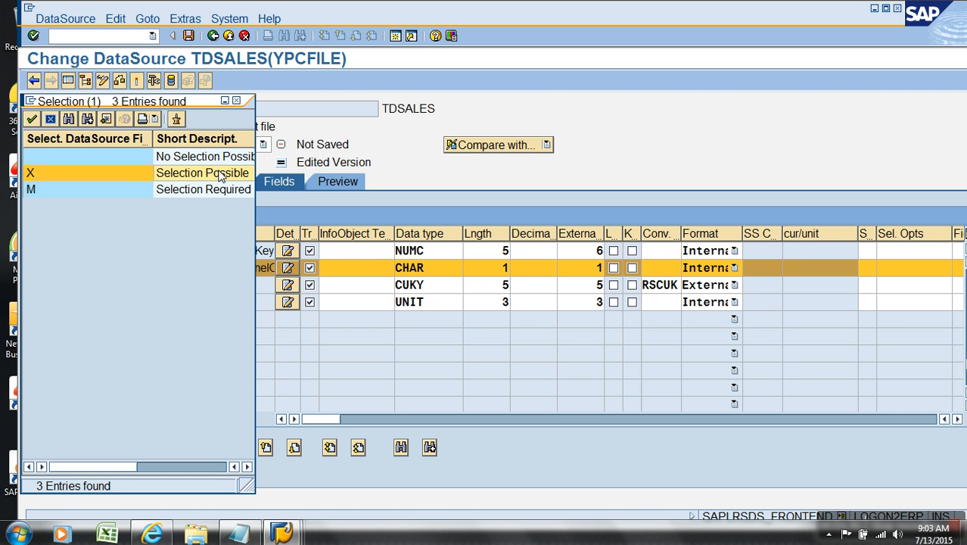
click(220, 175)
click(35, 122)
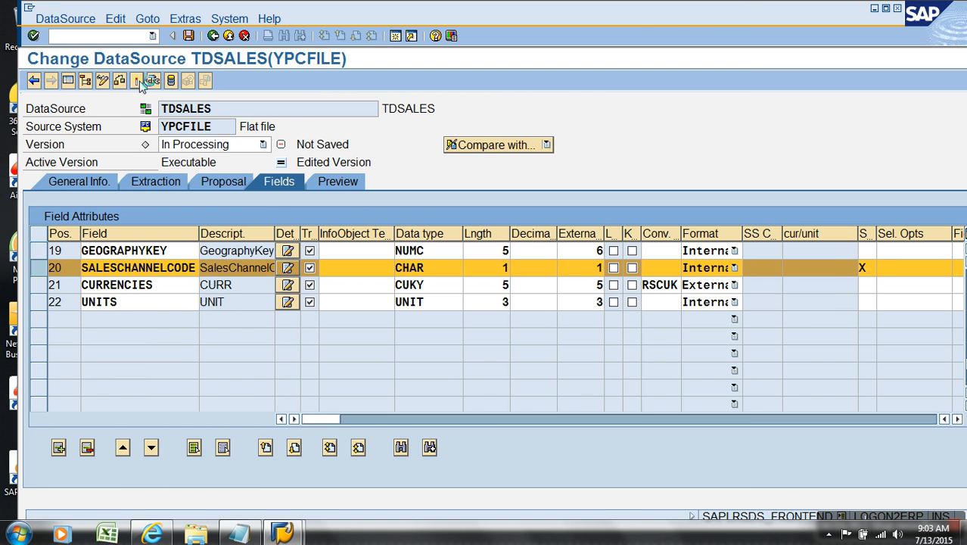
click(138, 81)
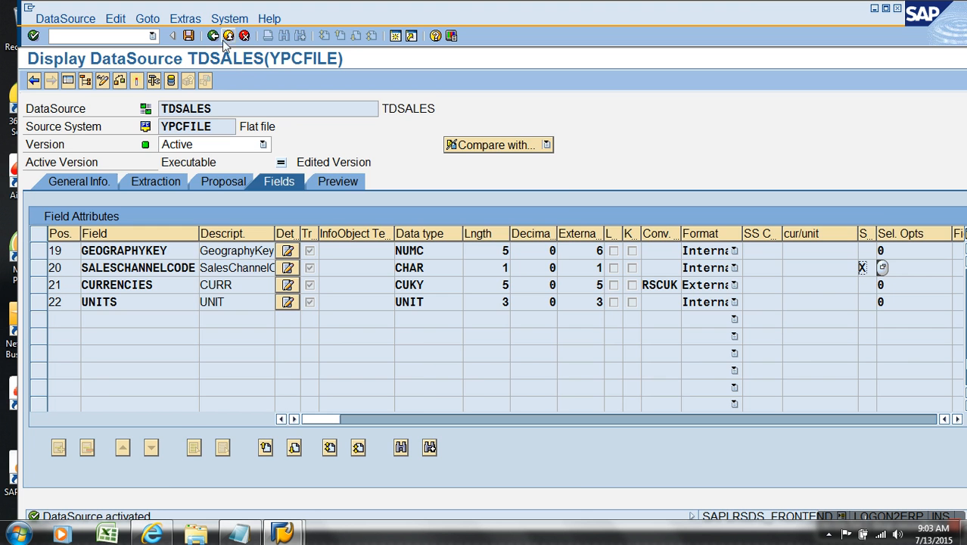
click(222, 39)
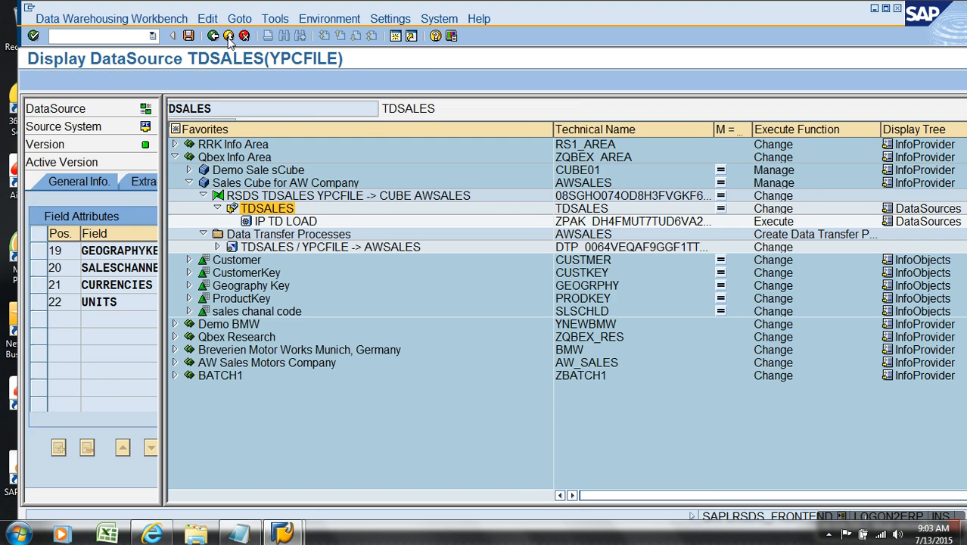
Open the IP TD LOAD InfoPackage full screen and bring up its data selection settings.
click(278, 221)
double_click(277, 221)
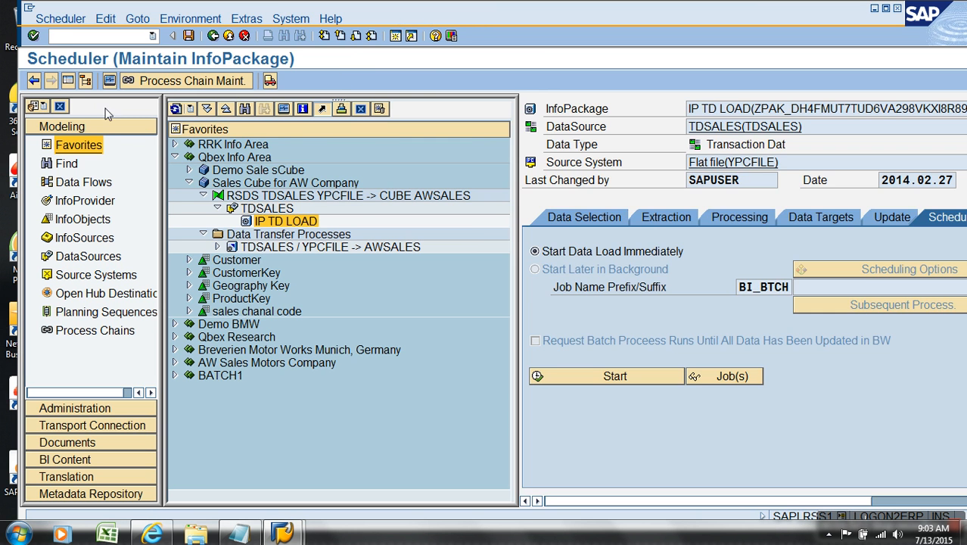
click(72, 81)
click(109, 220)
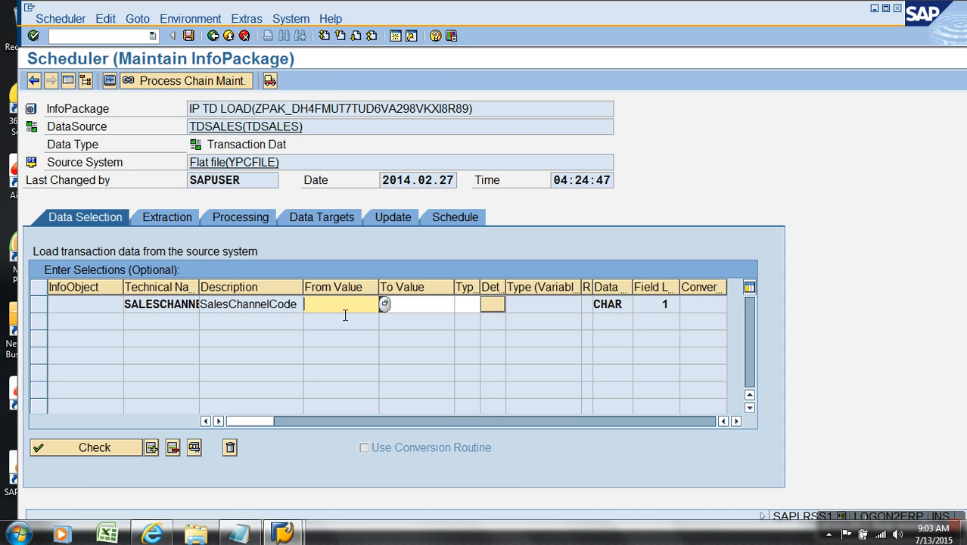
Enter S as the From Value for SalesChannelCode in the InfoPackage's data selection.
click(345, 315)
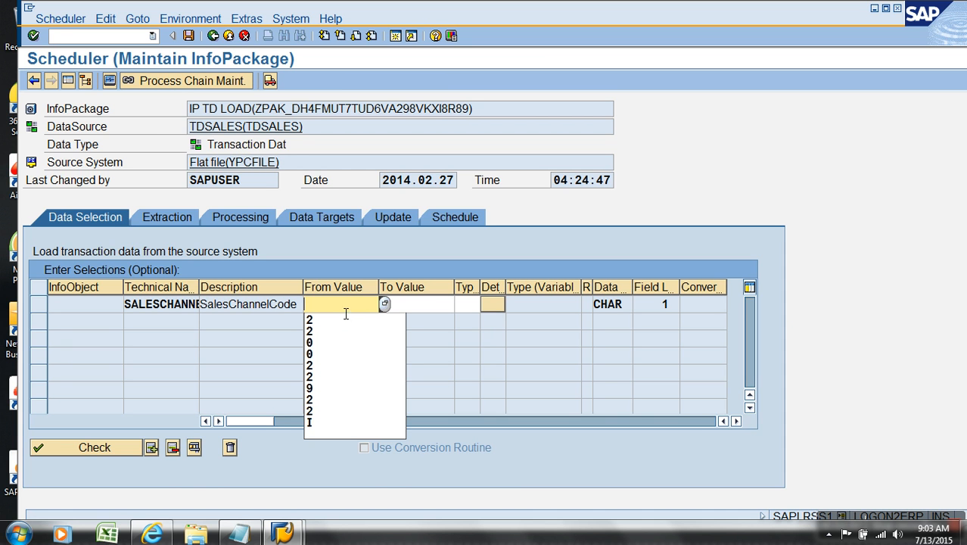
click(430, 308)
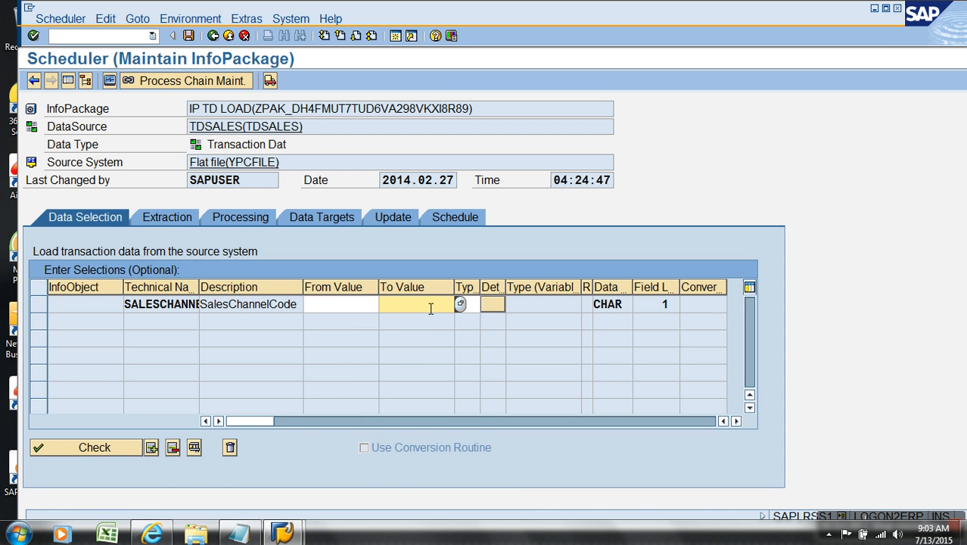
click(367, 306)
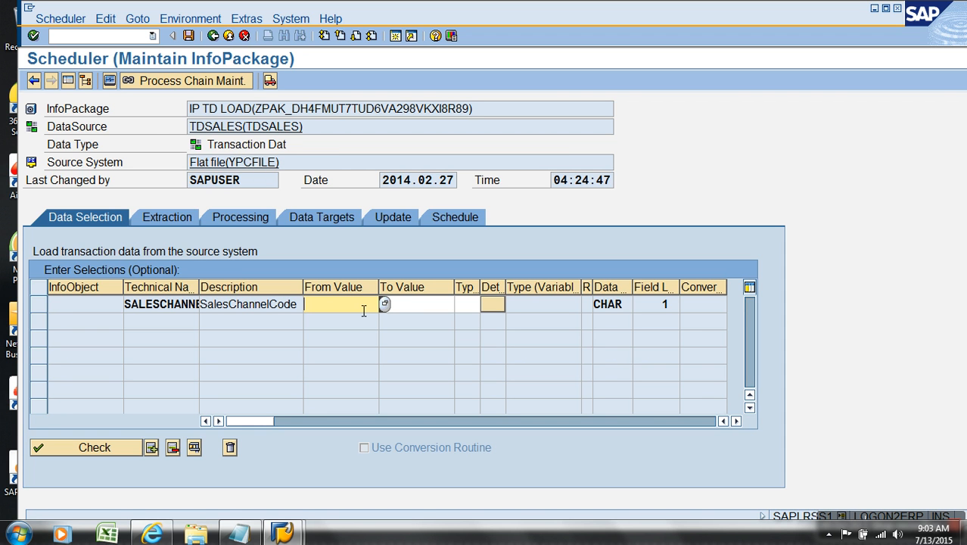
text(S)
drag(361, 310, 262, 306)
Save the IP TD LOAD InfoPackage and start its data load immediately.
click(189, 36)
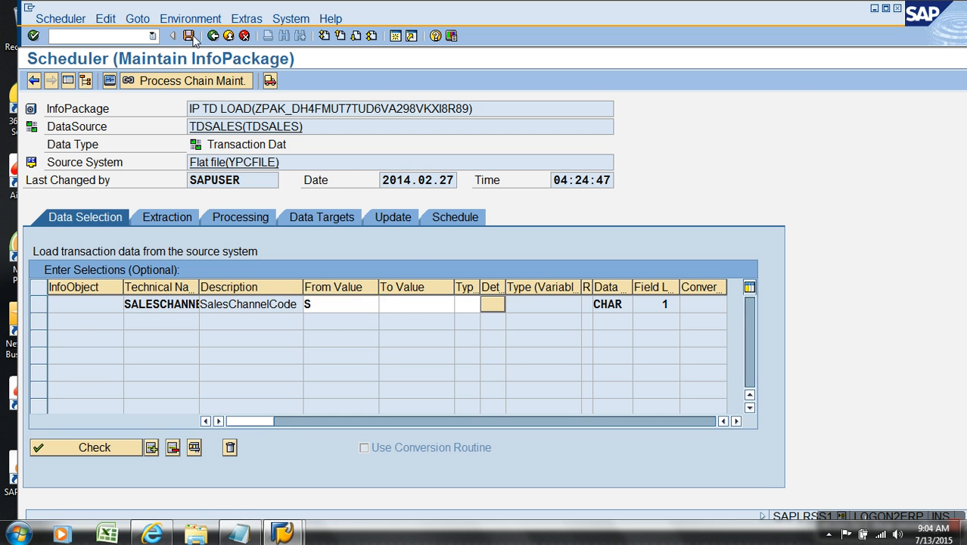
click(447, 219)
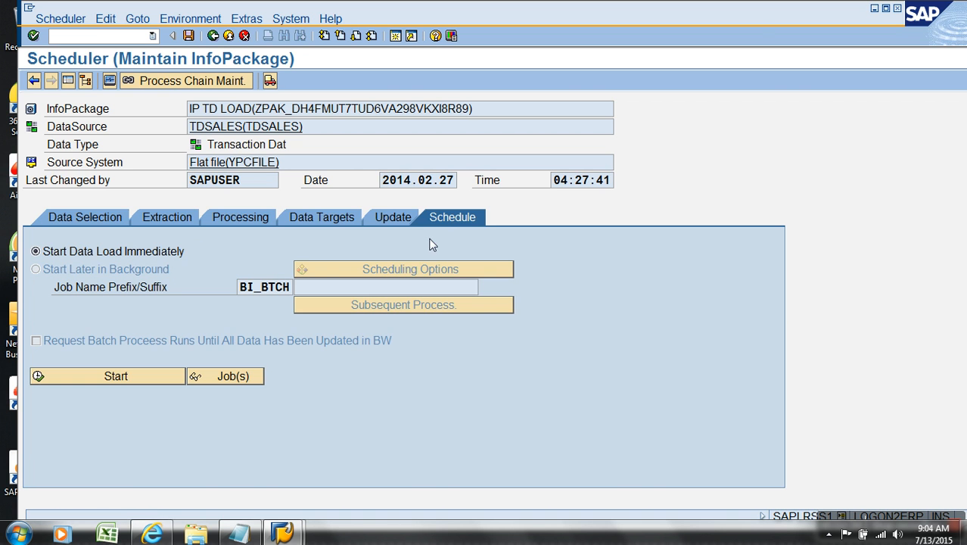
click(165, 376)
Switch to Windows Explorer and browse to the AW_sales folder on the C: drive user's Desktop.
click(209, 535)
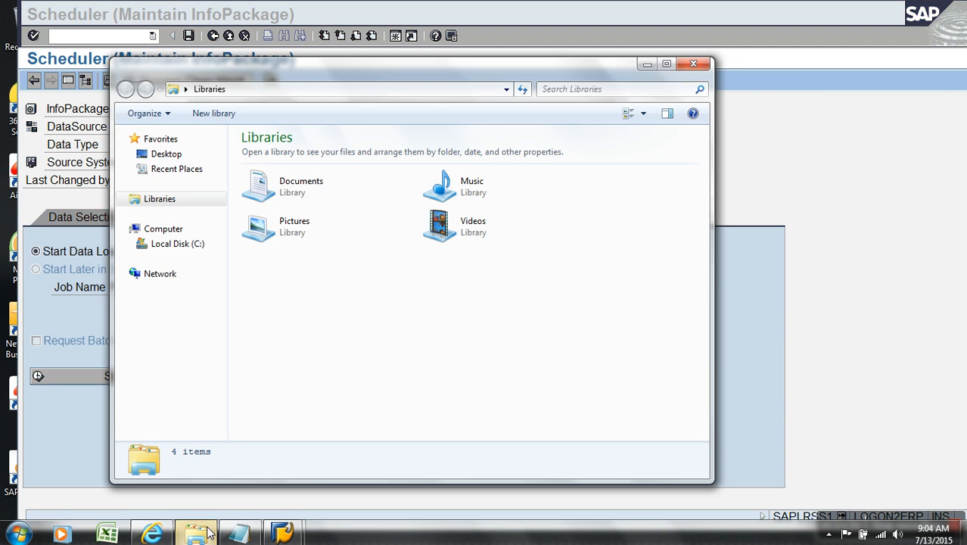
click(188, 248)
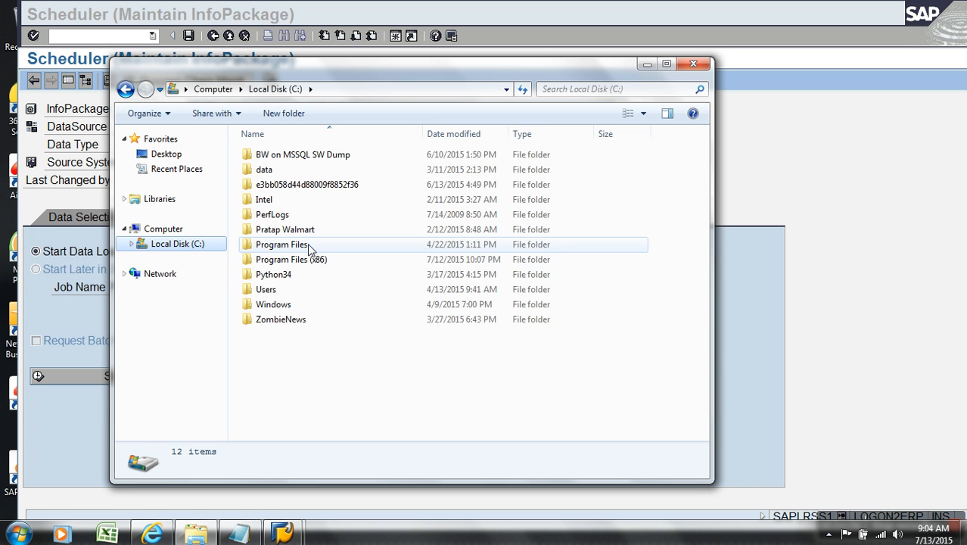
double_click(264, 290)
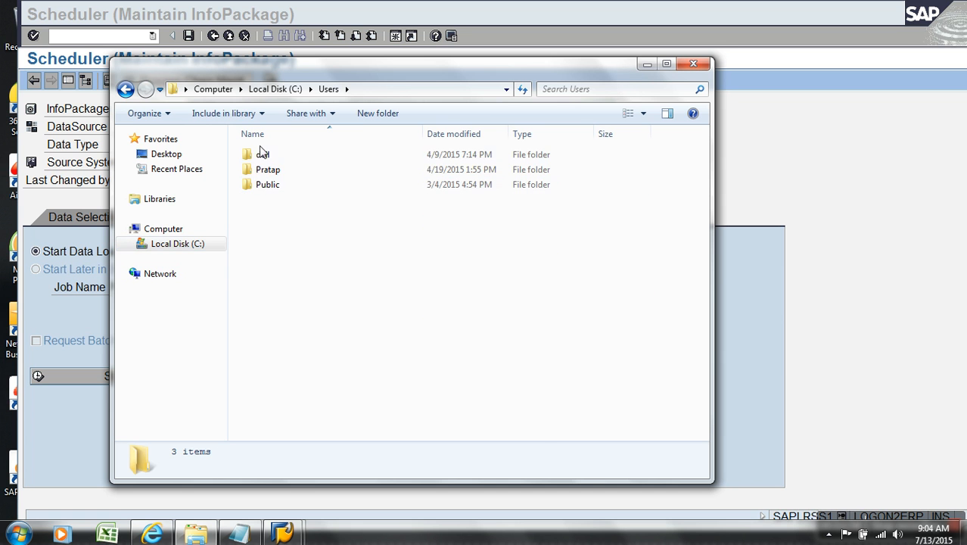
double_click(269, 157)
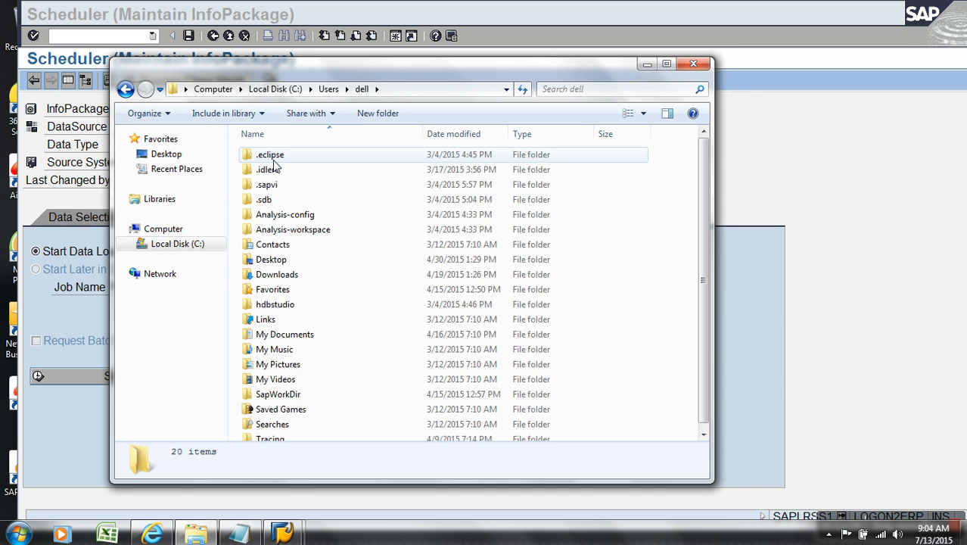
double_click(274, 258)
double_click(289, 288)
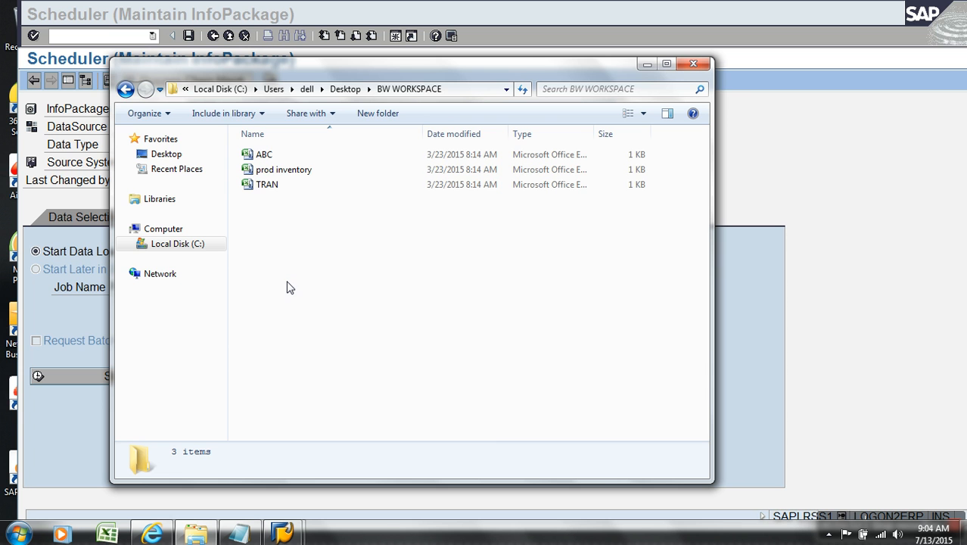
click(347, 87)
double_click(273, 289)
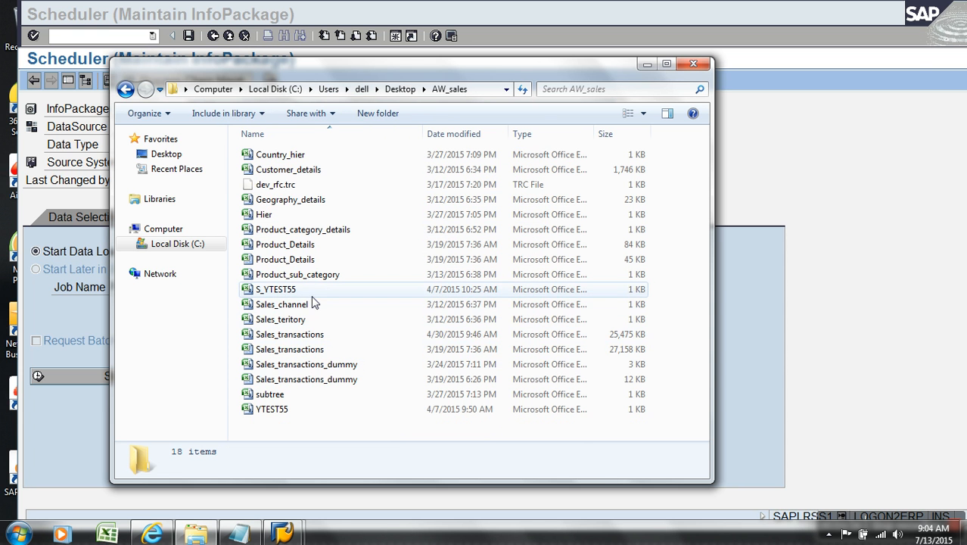
Open the 3 KB Sales_transactions_dummy file in Excel, examine its SalesChannelCode column and close the workbook.
click(348, 365)
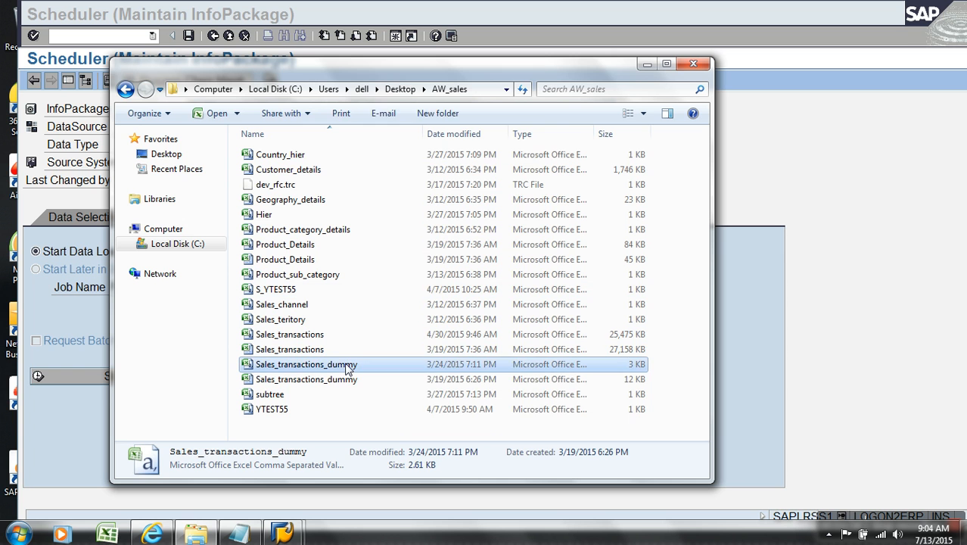
right_click(348, 365)
click(423, 74)
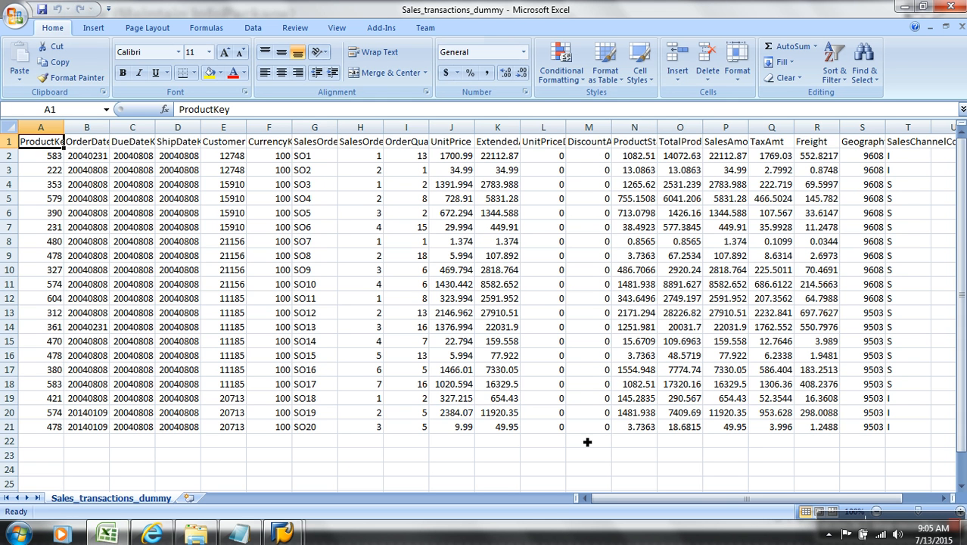
drag(871, 499, 882, 501)
drag(899, 503, 901, 502)
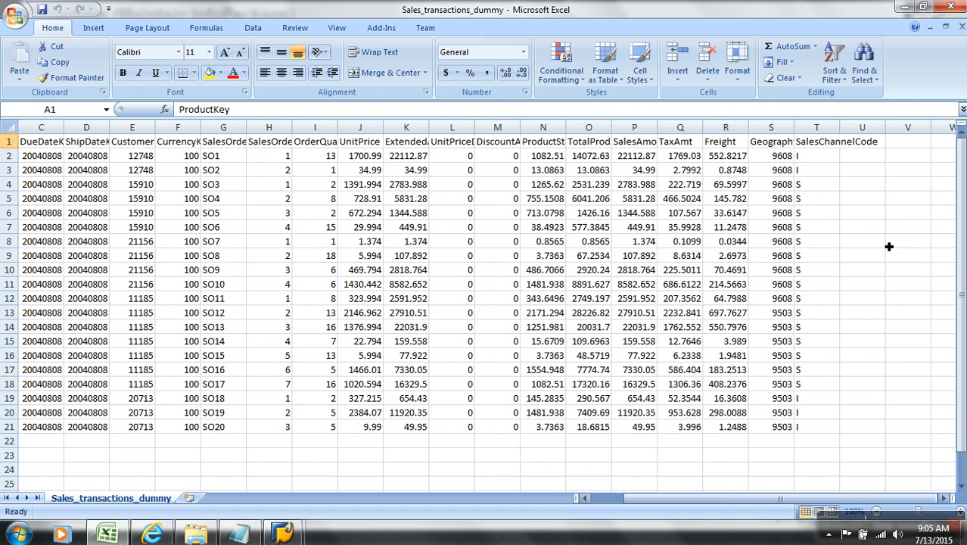
click(960, 28)
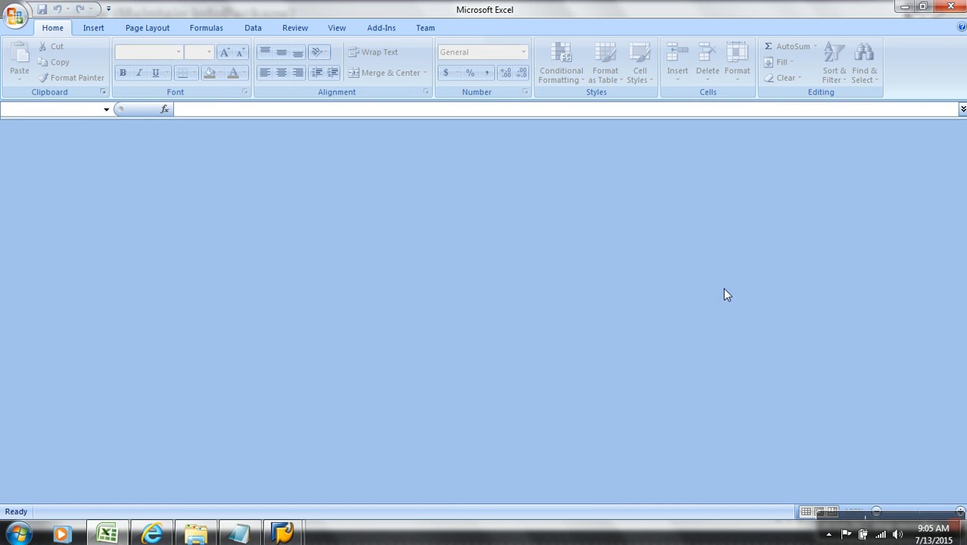
Switch back to the SAP Scheduler window, stop the running transaction and start transaction RSA1.
mouse_move(286, 534)
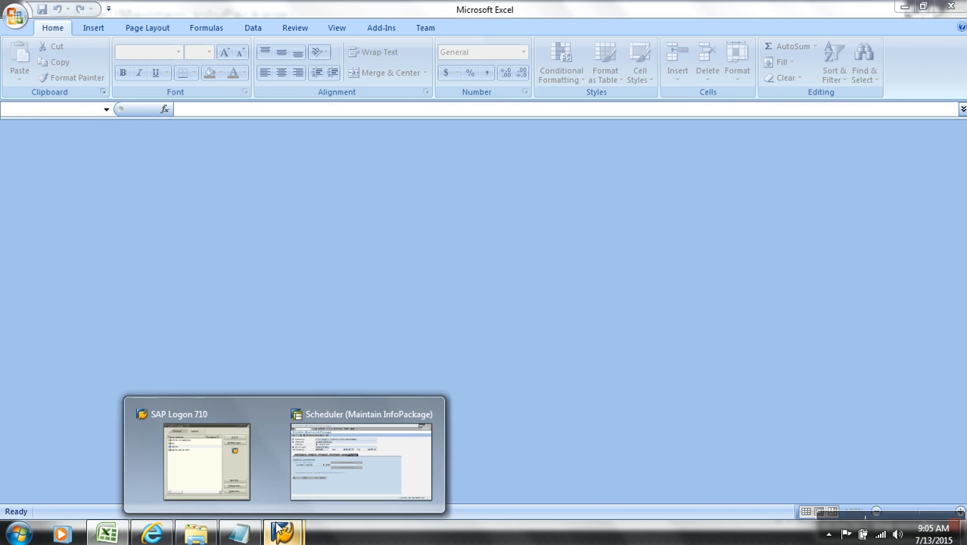
click(322, 475)
key(alt+space)
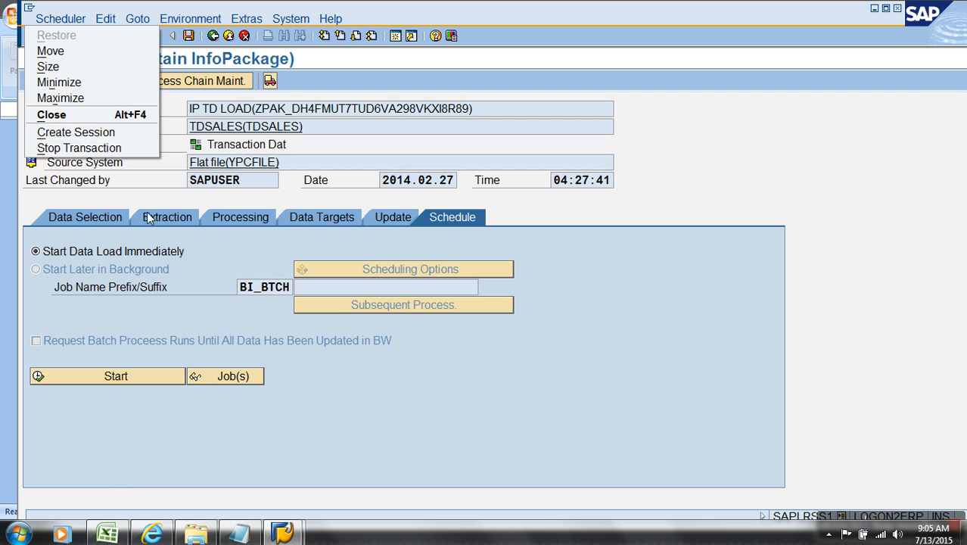
click(126, 152)
text(RSA1)
key(Return)
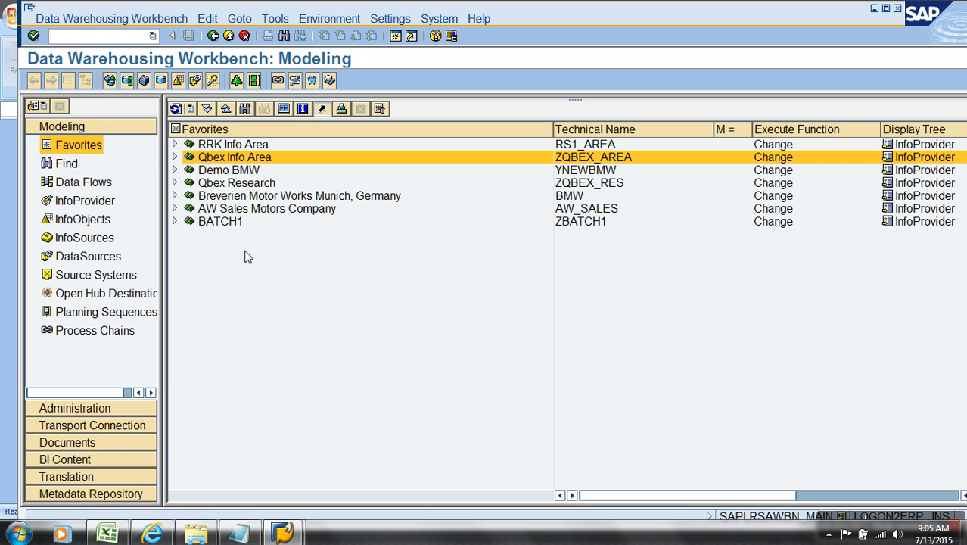
Expand Qbex Info Area and Sales Cube for AW Company down to TDSALES and select the IP TD LOAD InfoPackage.
click(175, 157)
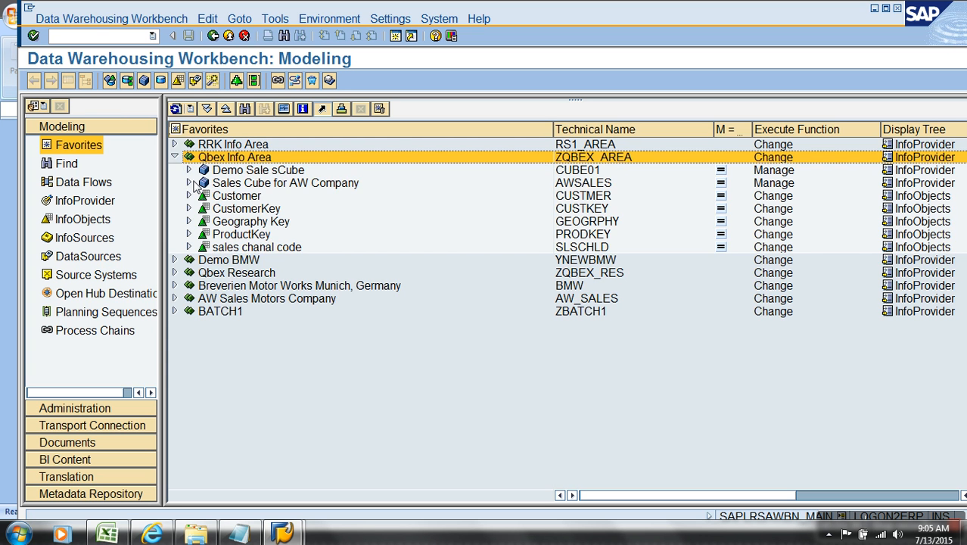
click(189, 183)
click(203, 196)
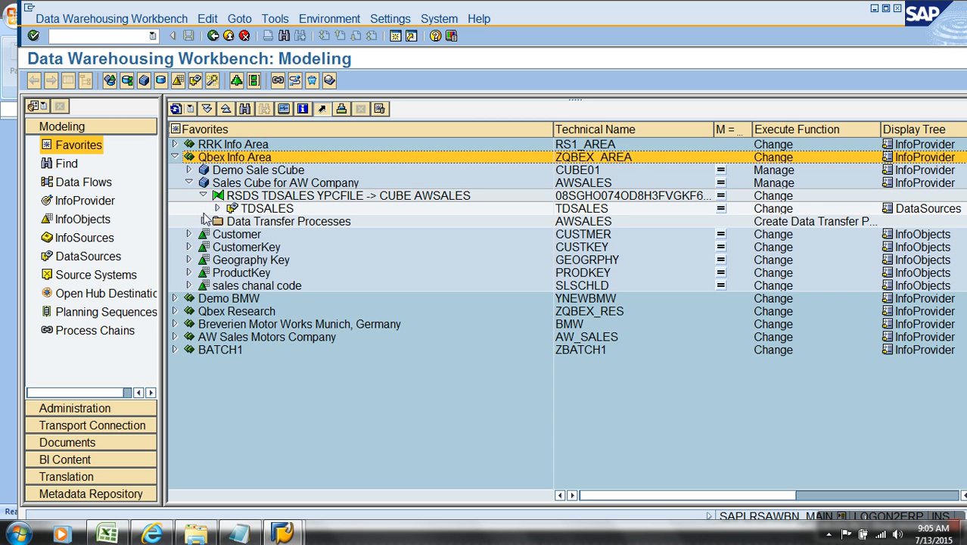
click(217, 209)
click(282, 221)
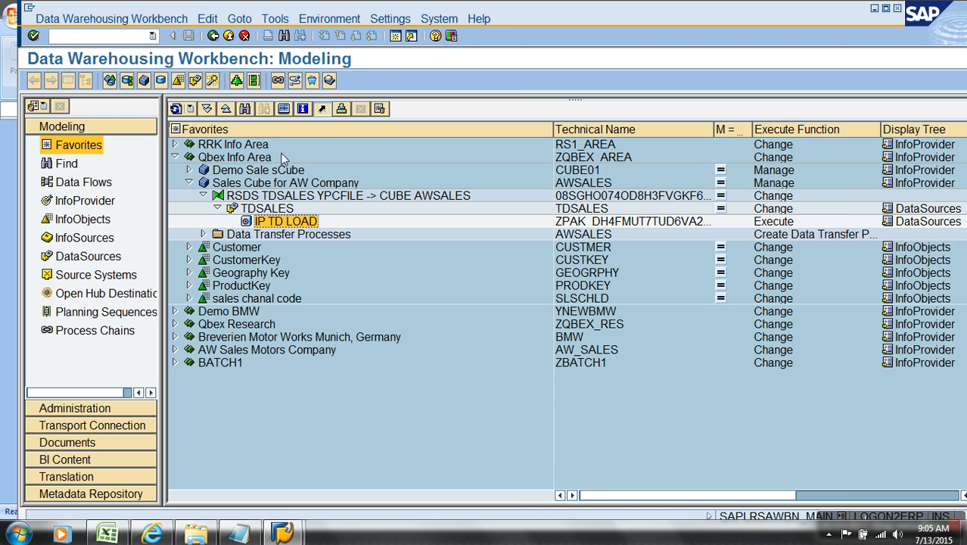
Open the InfoPackage monitor and set the 2014.02.27 load request's QM status to Status NOT OK, including all updated requests in the ICs.
click(284, 108)
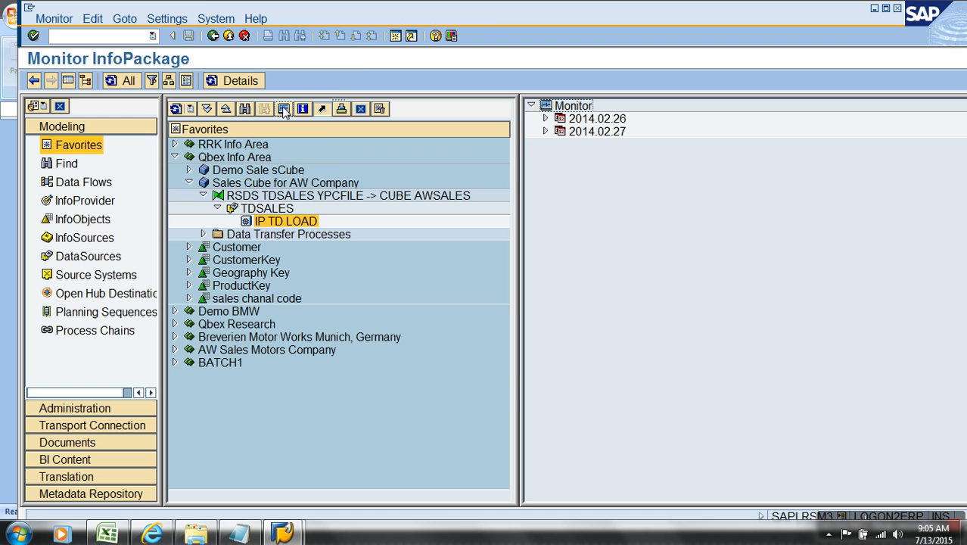
click(545, 132)
click(698, 185)
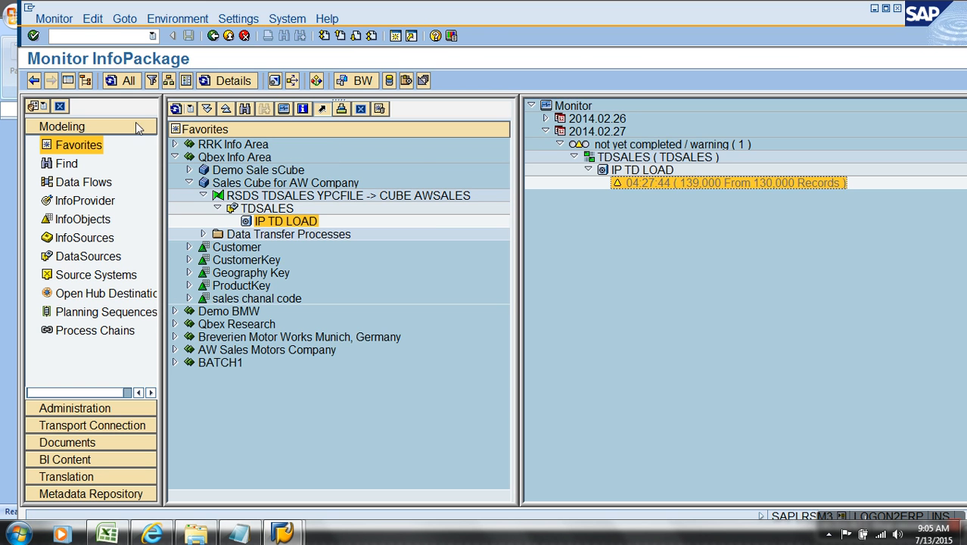
click(68, 80)
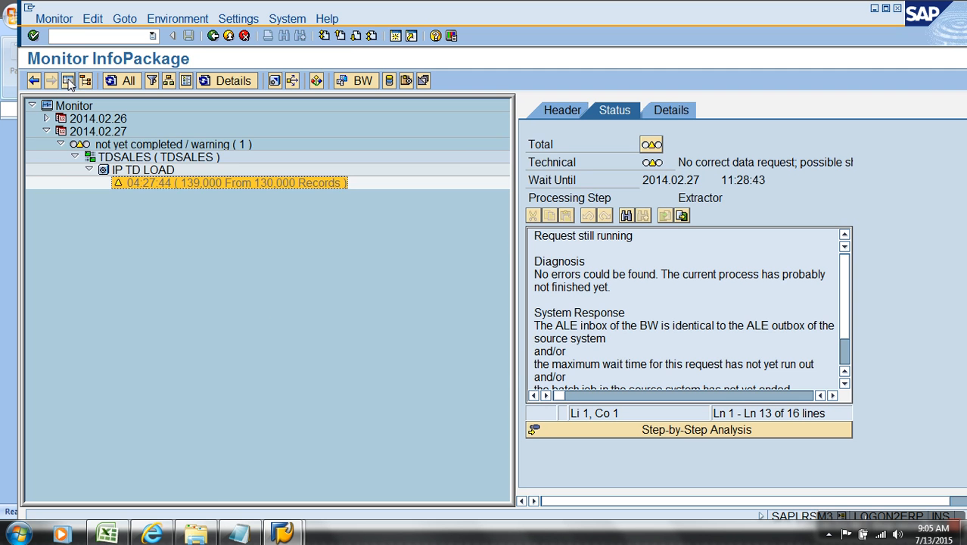
click(650, 145)
click(175, 310)
click(73, 390)
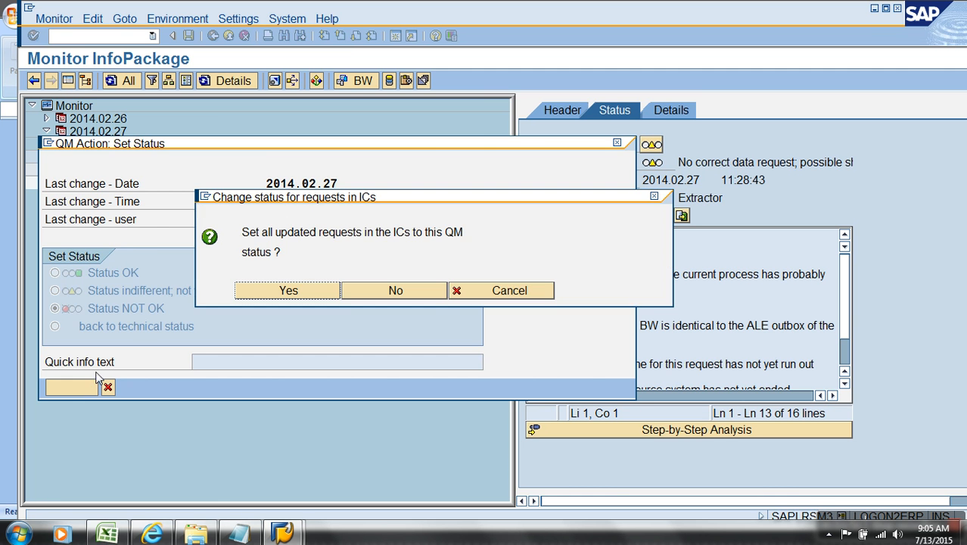
click(303, 287)
Return to the modeling tree and delete the IP TD LOAD request from the PSA of the TDSALES DataSource.
click(230, 36)
right_click(274, 209)
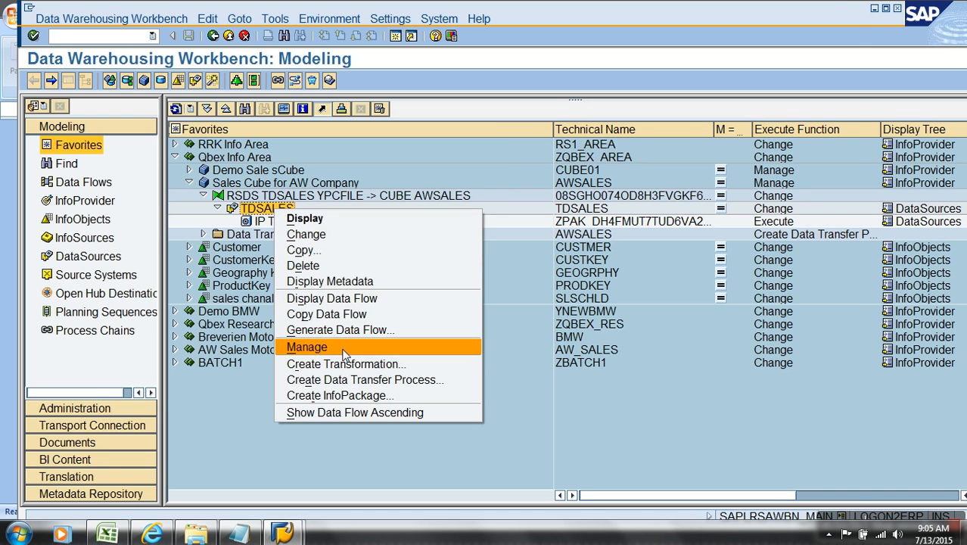
click(345, 353)
click(65, 87)
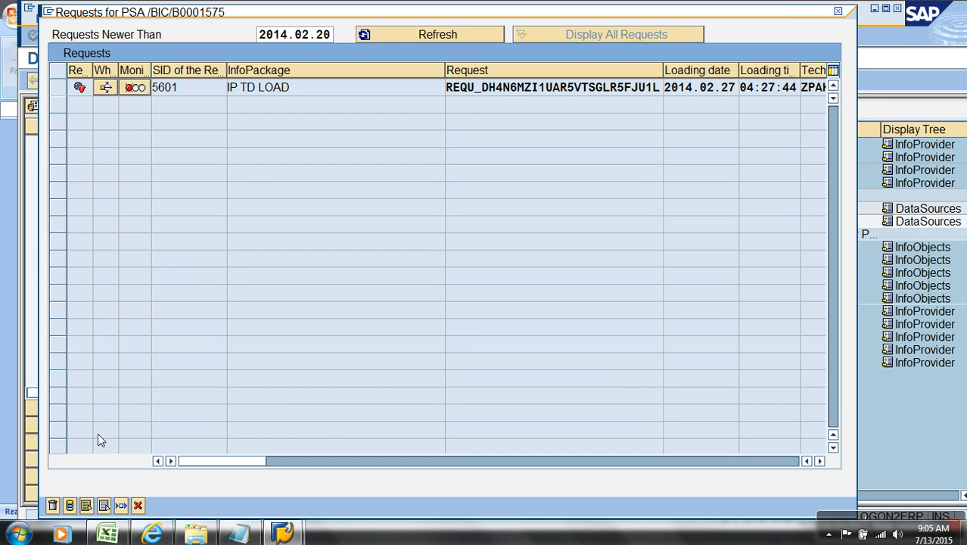
click(53, 506)
click(238, 292)
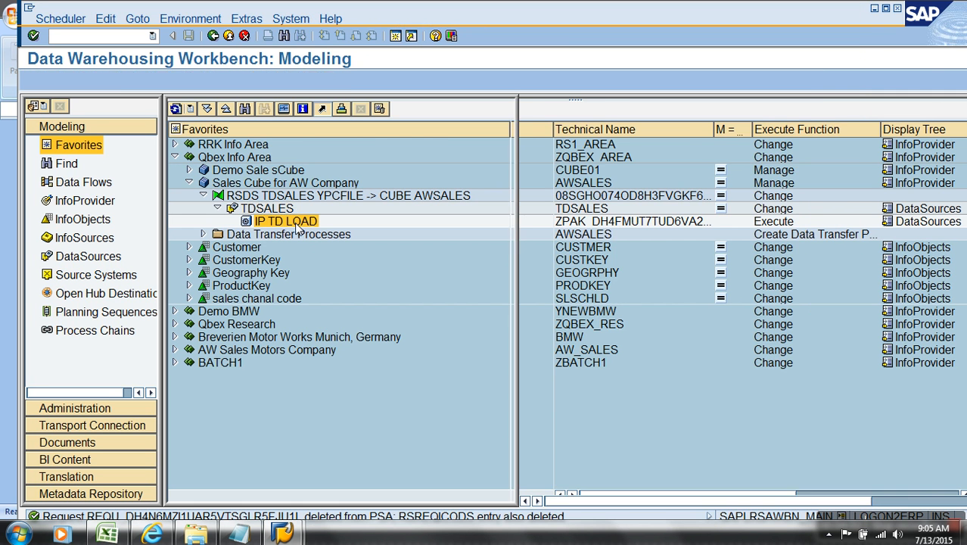
Reopen the IP TD LOAD InfoPackage full screen and choose the Sales_transactions_dummy file dated 3/24/2015 as its extraction file.
double_click(295, 224)
click(67, 81)
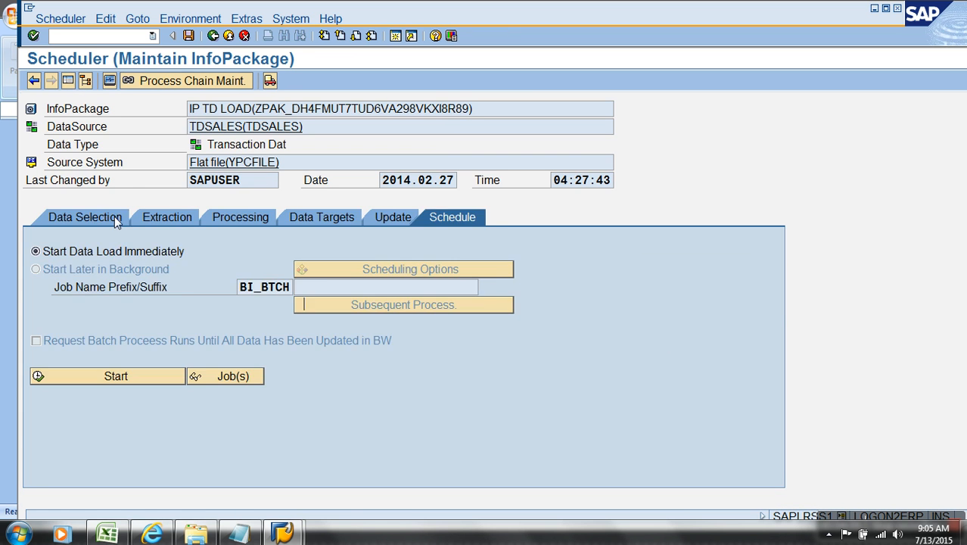
click(114, 216)
click(184, 217)
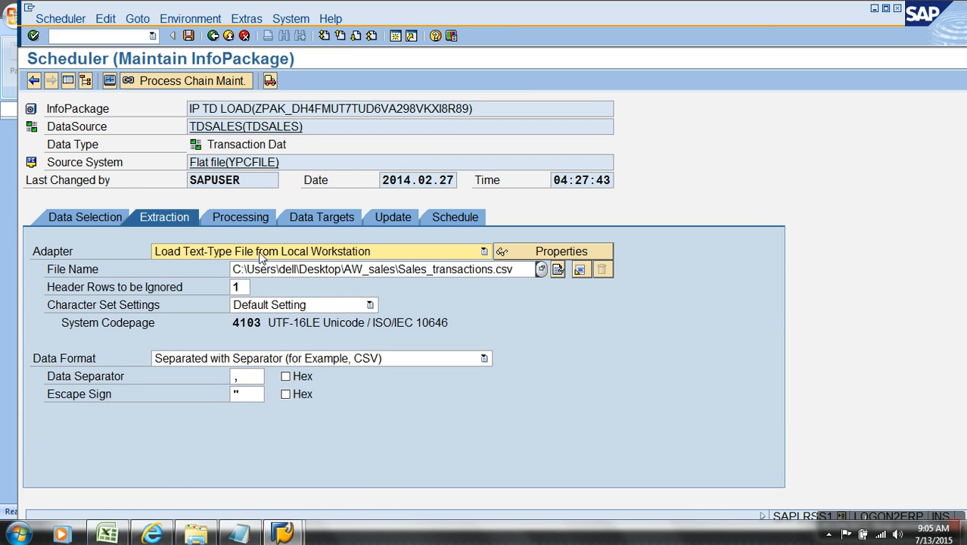
click(524, 271)
click(541, 270)
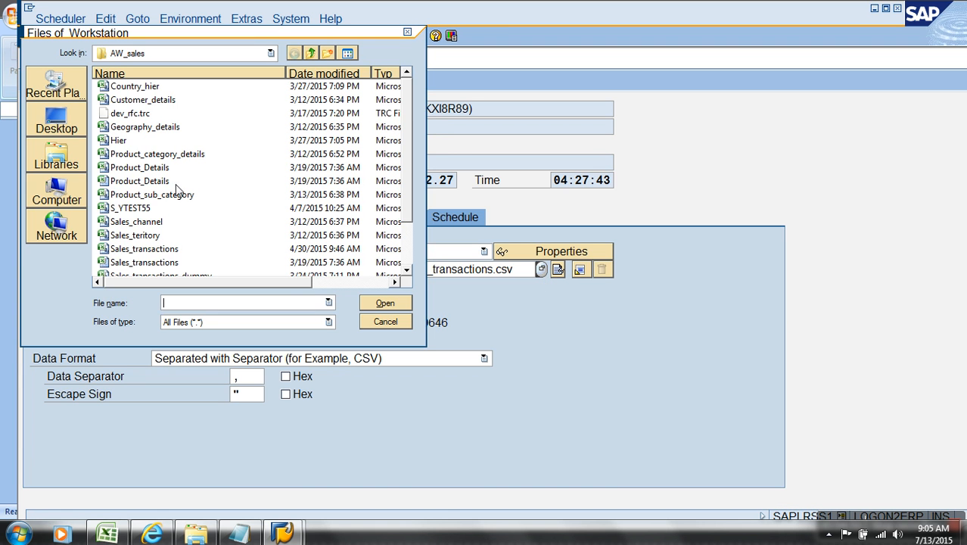
click(406, 253)
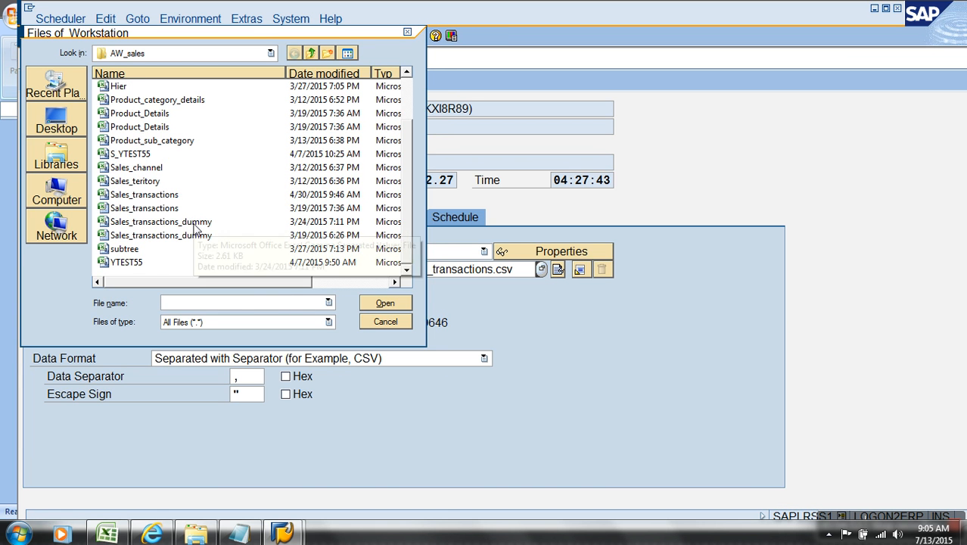
double_click(192, 221)
Open the 3 KB Sales_transactions_dummy file from the AW_sales folder in Excel, look over its data rows and close it.
click(196, 536)
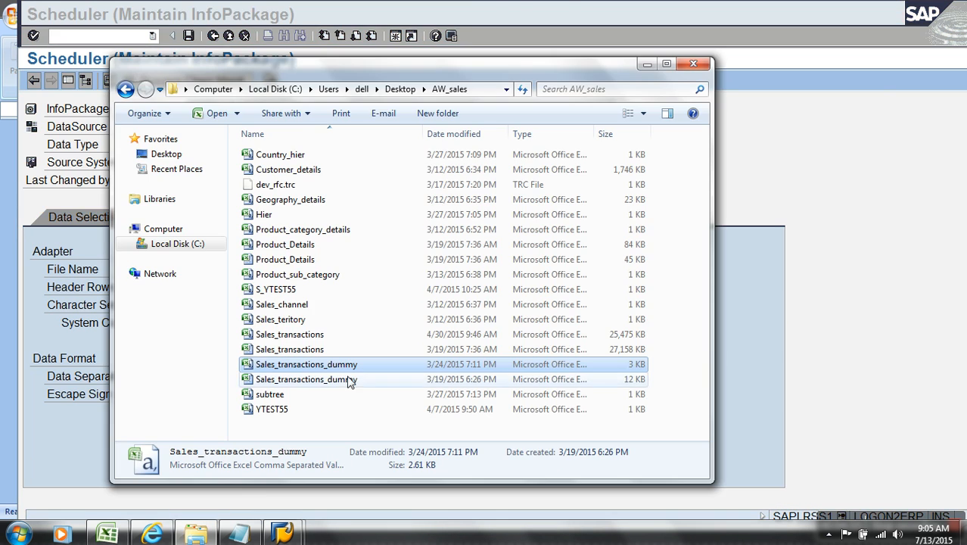
double_click(345, 378)
drag(46, 435, 928, 165)
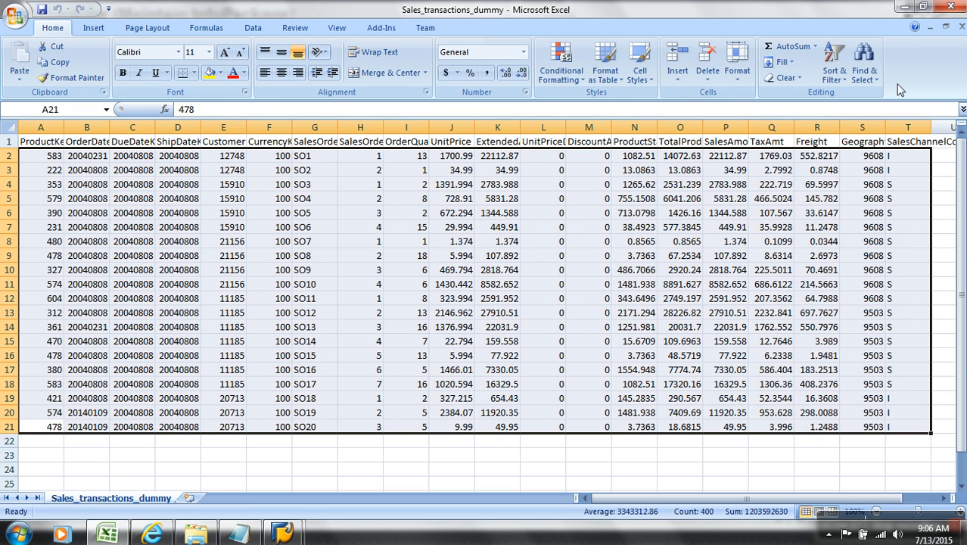
click(961, 27)
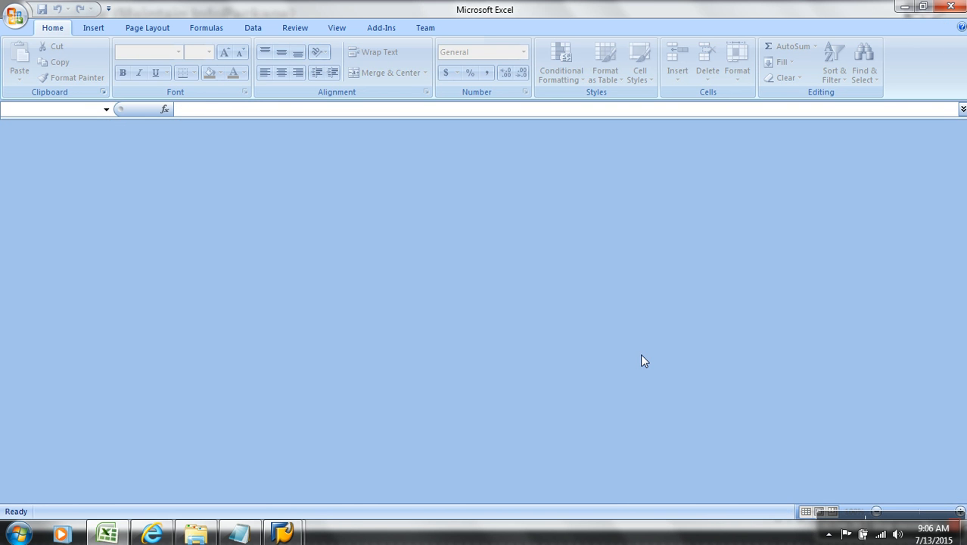
key(ctrl+o)
key(Escape)
Return to the IP TD LOAD InfoPackage in SAP, check its data selection and start the data load immediately.
mouse_move(282, 533)
click(335, 465)
click(85, 217)
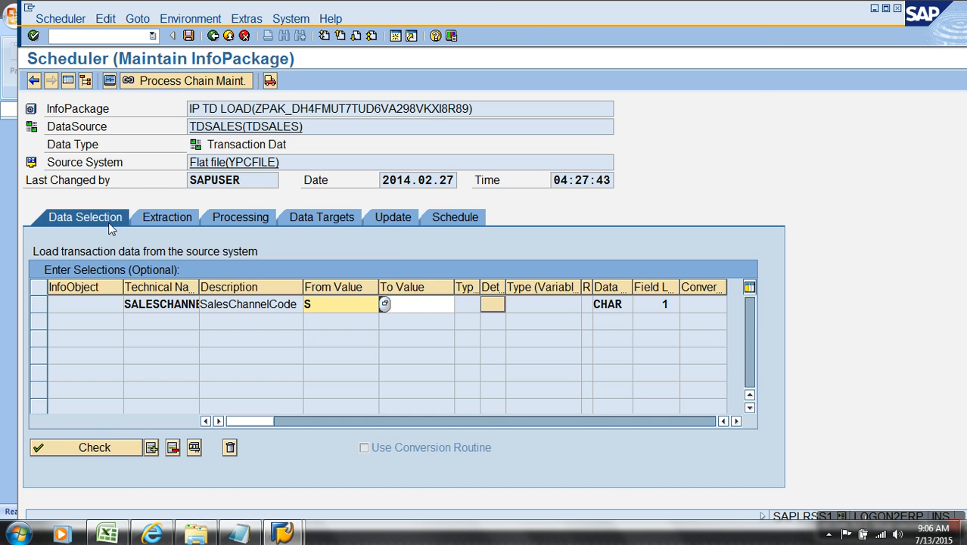
click(448, 222)
click(174, 377)
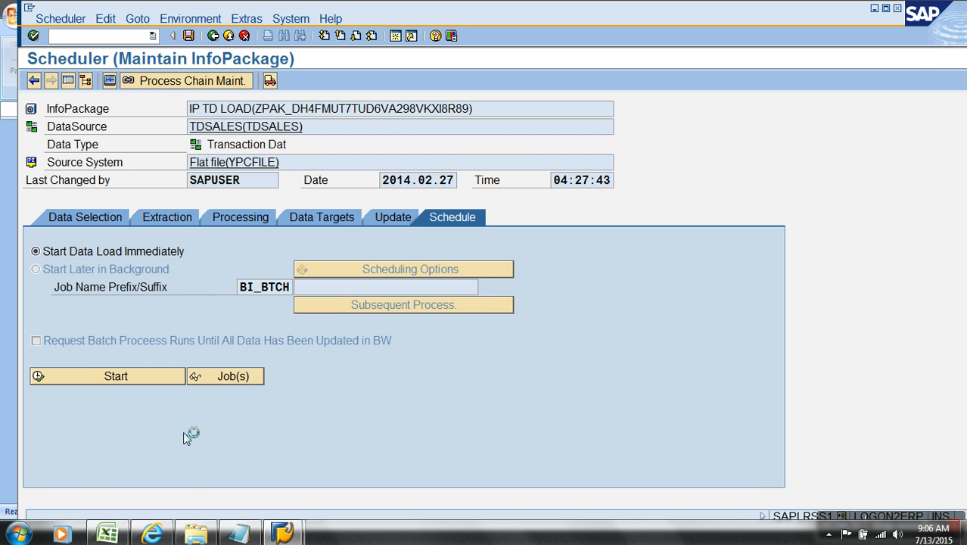
Open the InfoPackage monitor, expand the 2014.02.27 requests and select the IP TD LOAD request of 04:29:45.
click(110, 80)
click(46, 132)
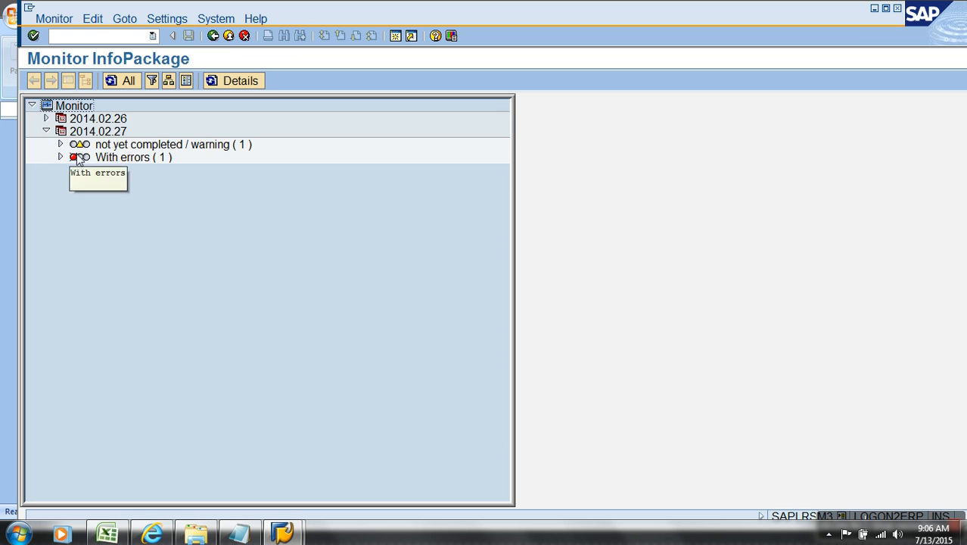
click(60, 157)
click(212, 195)
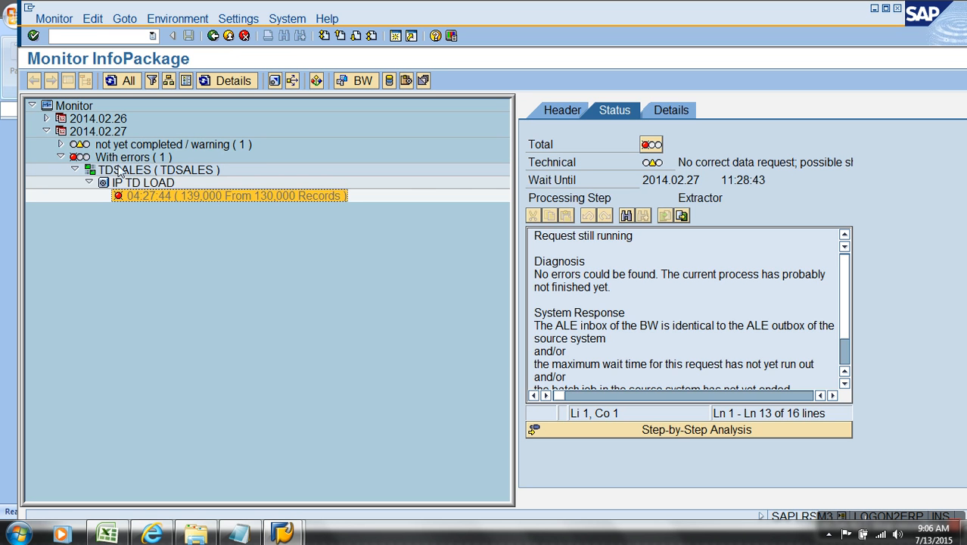
click(61, 144)
click(166, 182)
click(143, 171)
click(182, 184)
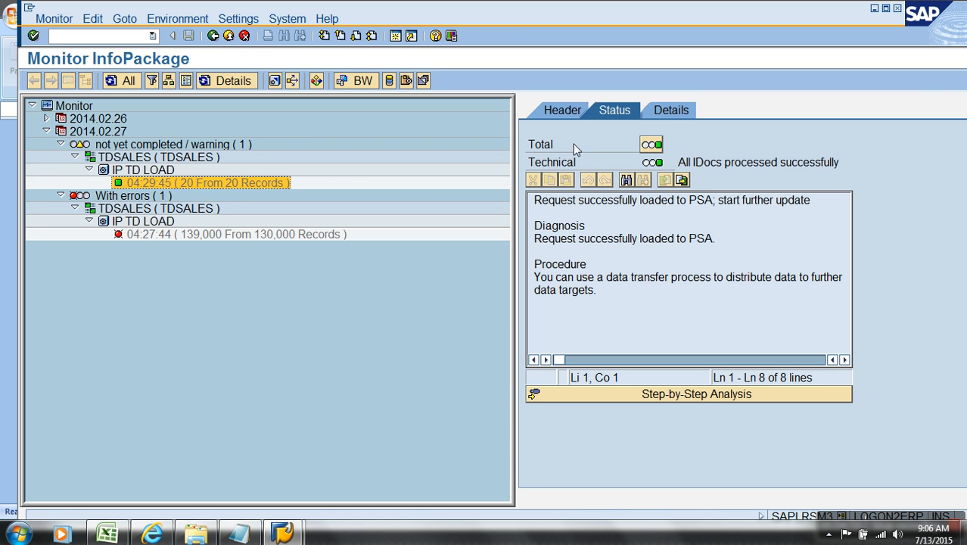
Examine the request's processing details down to the inbound processing of Data Package 1.
click(672, 112)
click(546, 195)
click(561, 208)
click(576, 221)
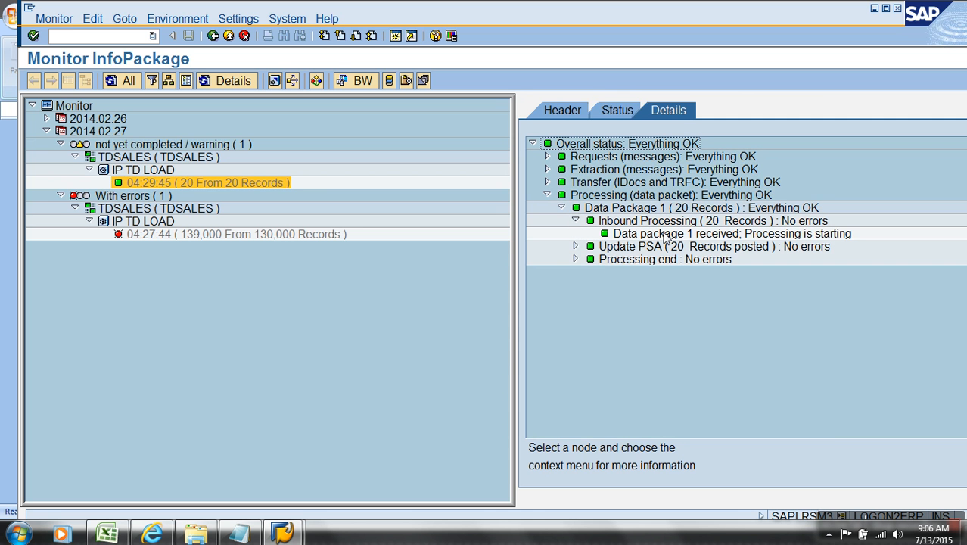
Return to the modeling tree and open the PSA request management of the TDSALES DataSource.
click(228, 36)
click(229, 35)
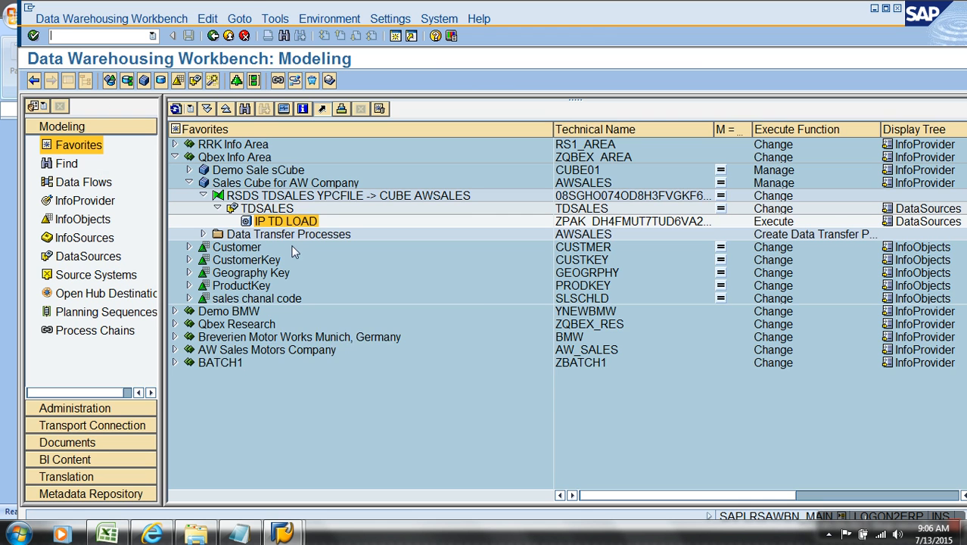
right_click(271, 209)
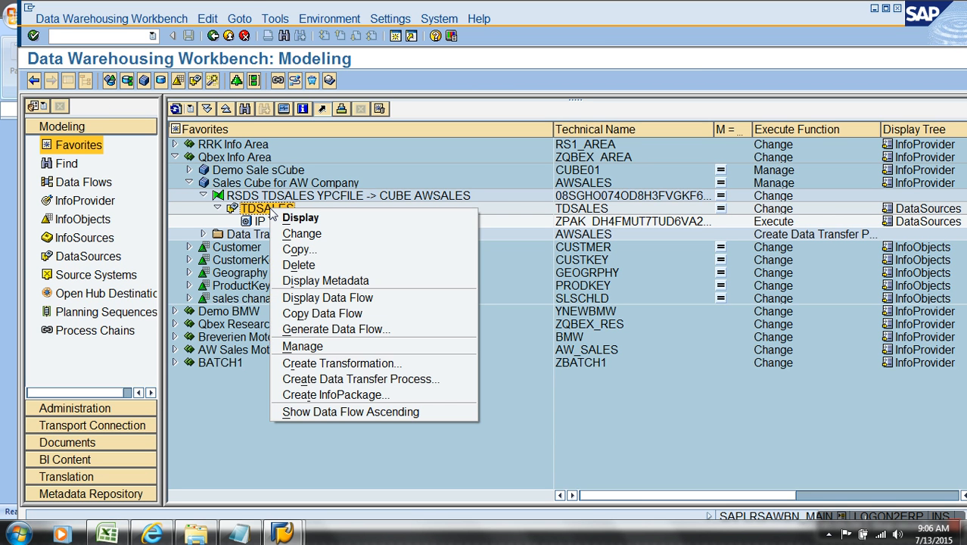
click(327, 347)
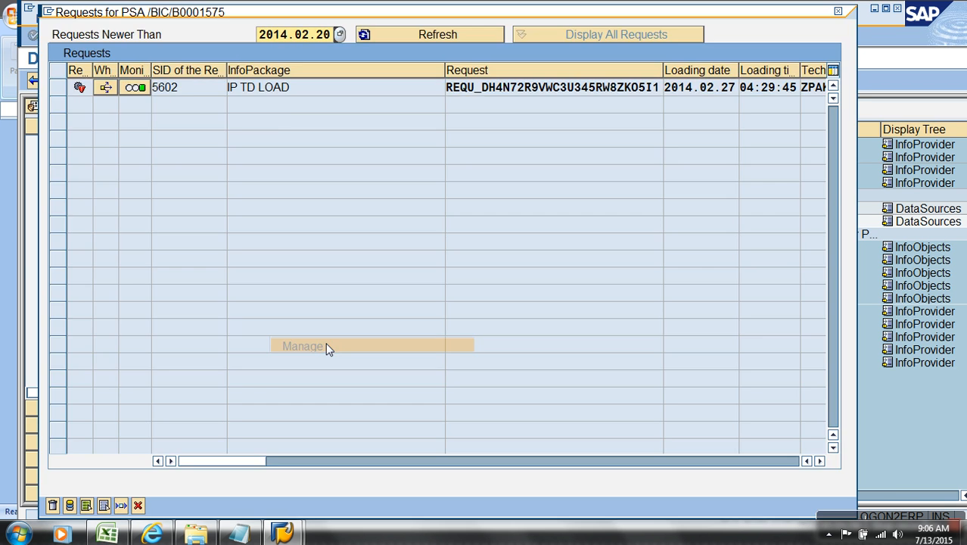
Select the IP TD LOAD request and display its PSA records, with 1000 records and all statuses as the selection.
click(166, 91)
drag(167, 97, 161, 97)
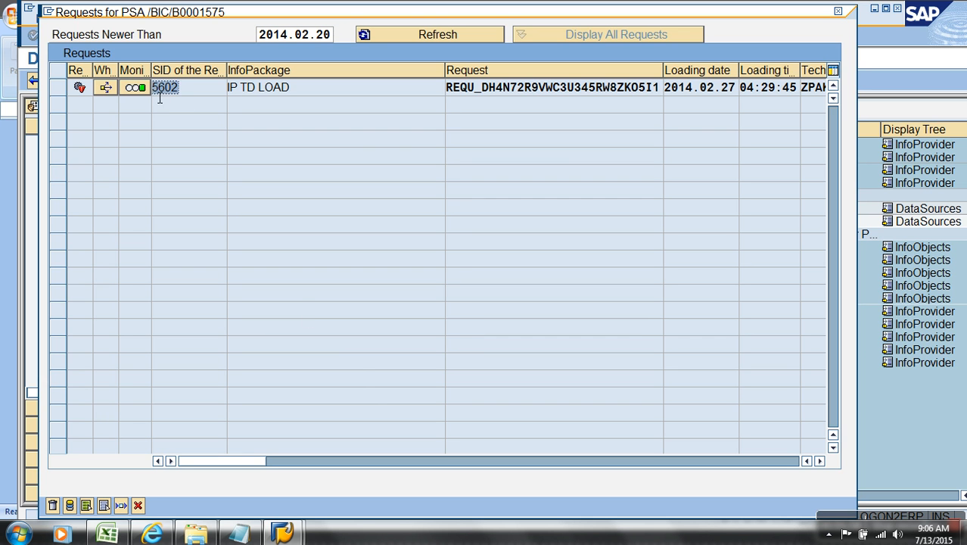
click(64, 88)
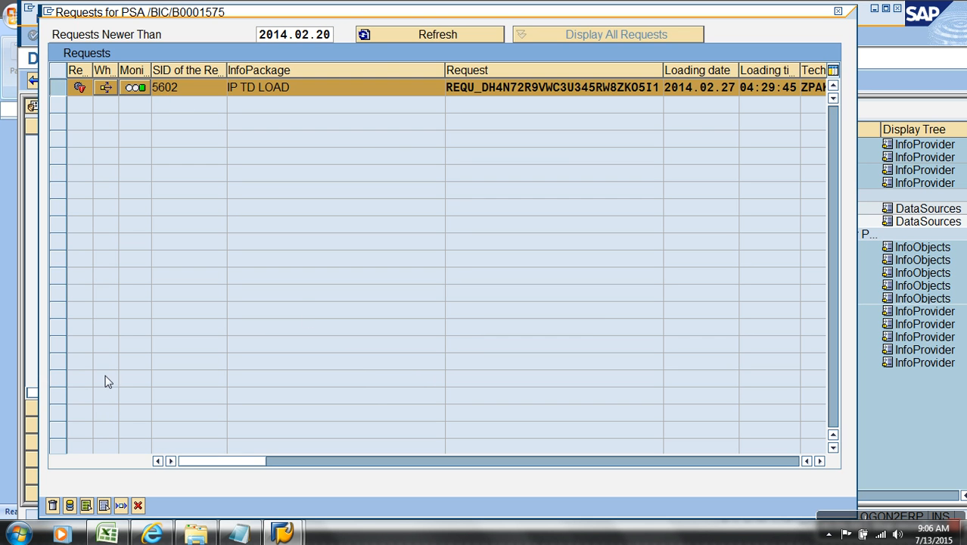
click(70, 505)
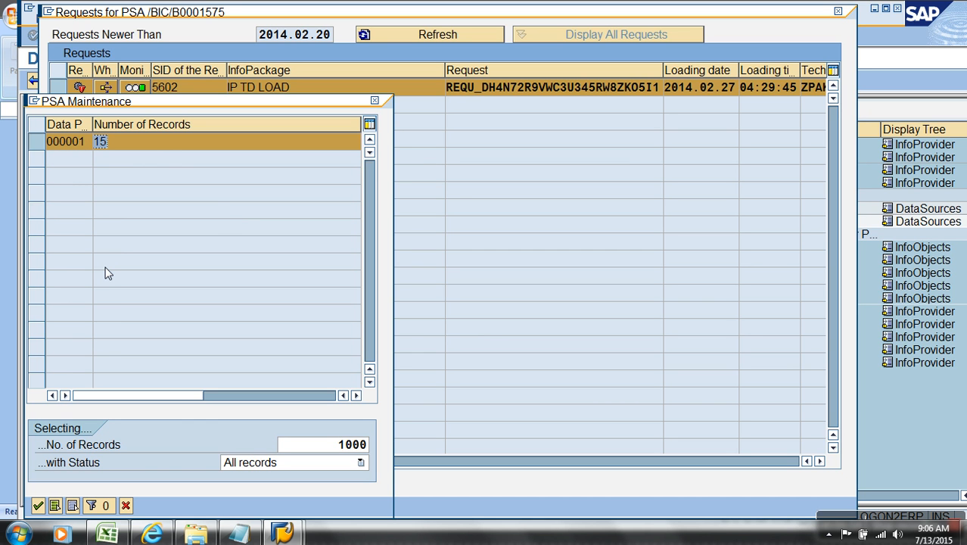
click(38, 506)
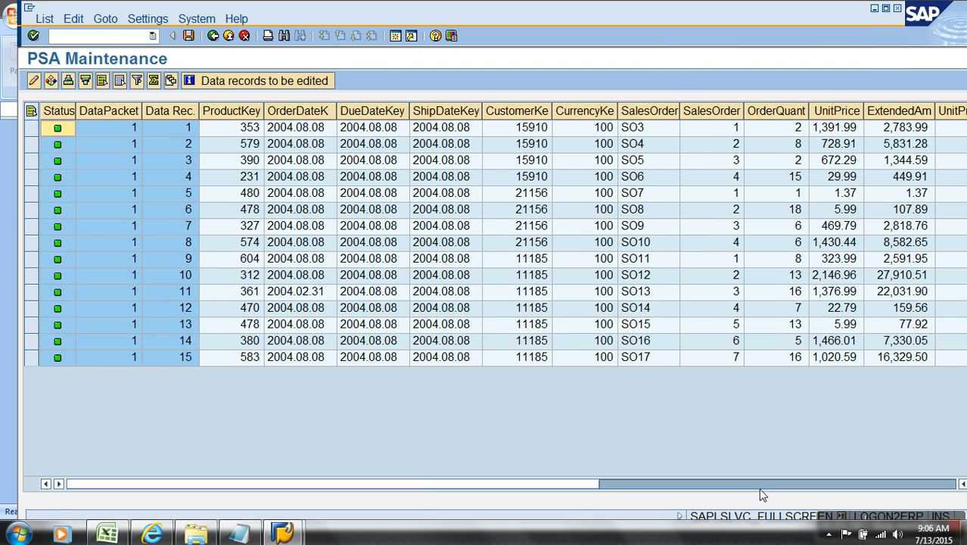
Examine the SalesChannelCode, CURR and UNIT columns of the PSA records.
click(763, 489)
click(847, 113)
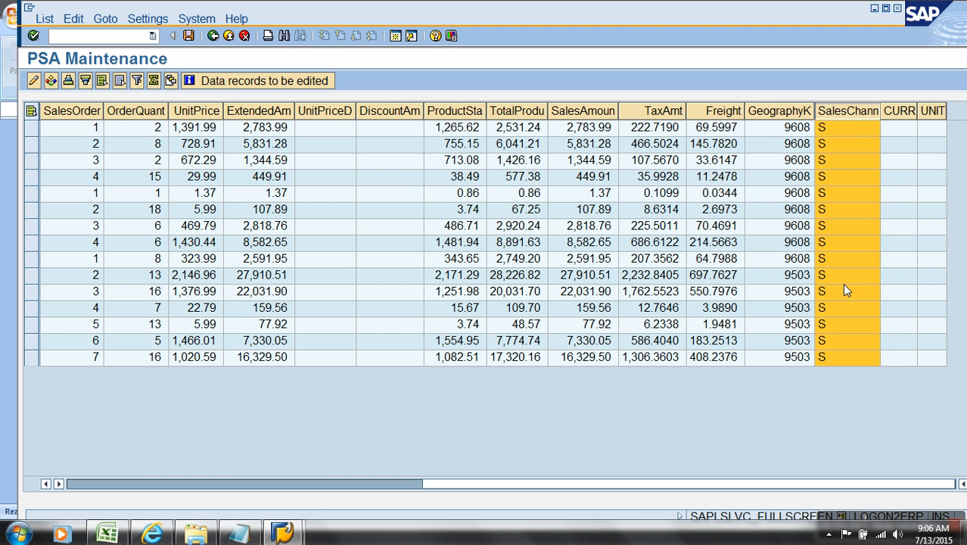
click(901, 129)
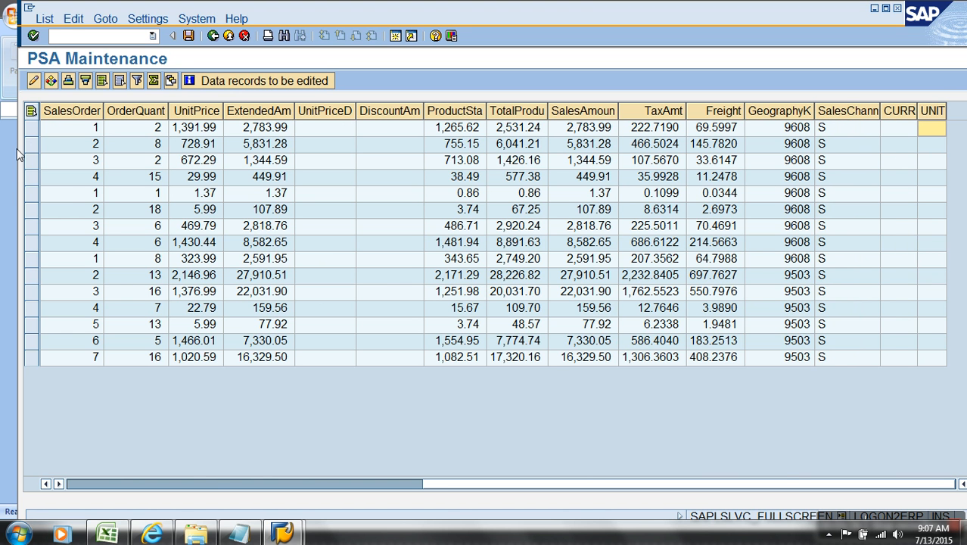
Open the Sales_transactions_dummy file dated 3/24/2015 in Excel and add the headings CURR in U1 and UNIT in V1.
click(206, 532)
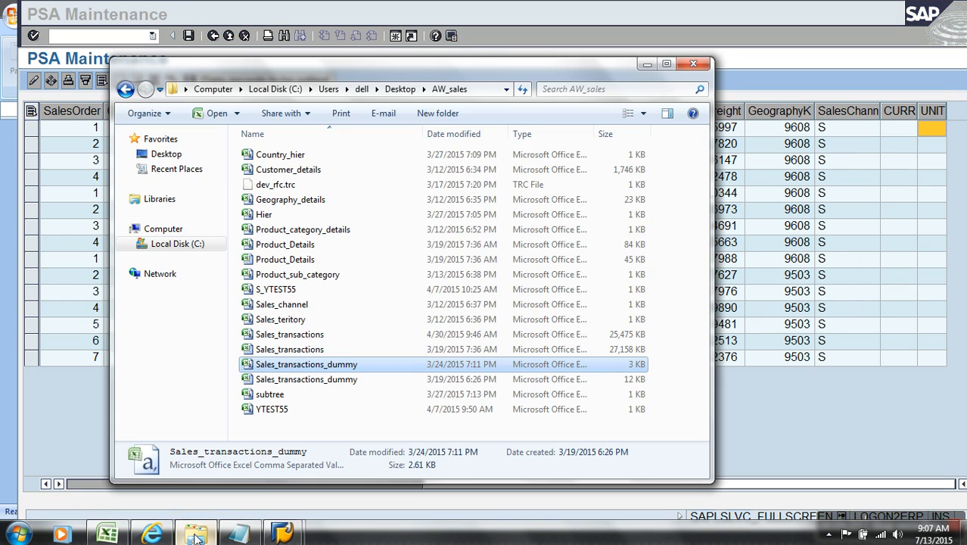
right_click(306, 364)
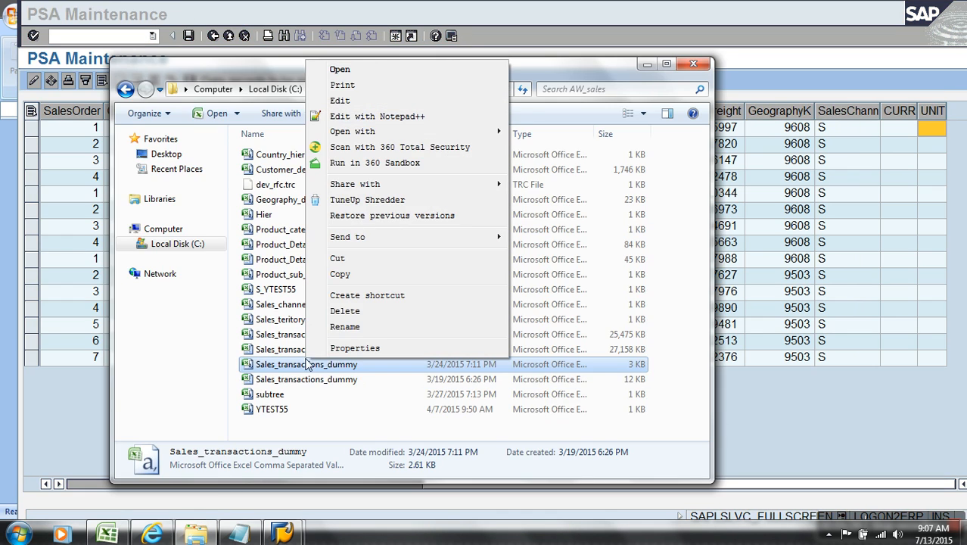
click(346, 70)
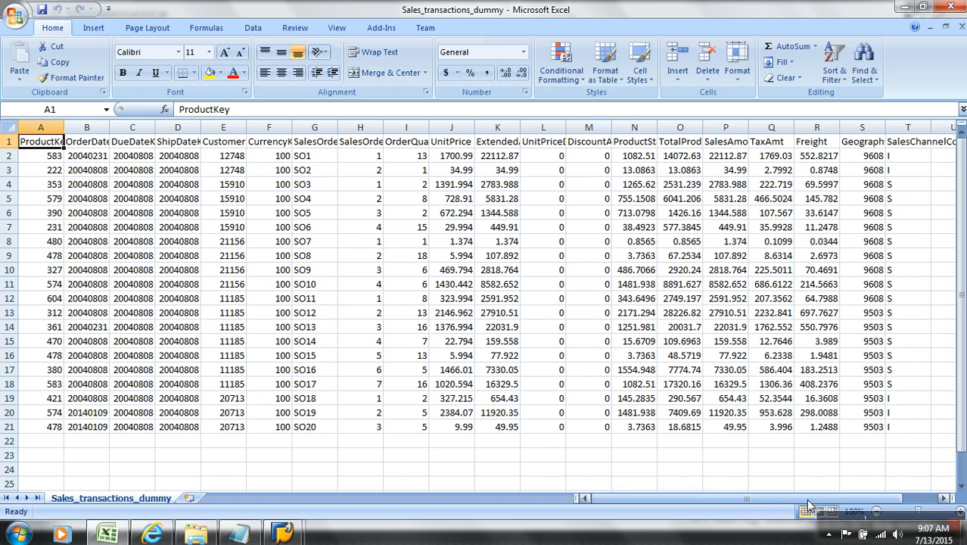
scroll(864, 467, right, 2)
click(852, 142)
click(829, 143)
click(870, 146)
text(CURR)
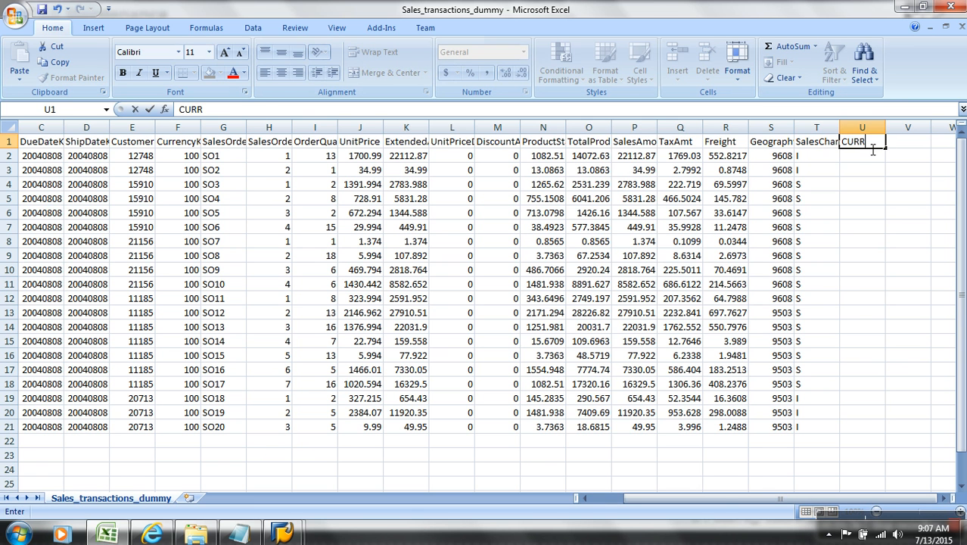
key(Tab)
text(UNI)
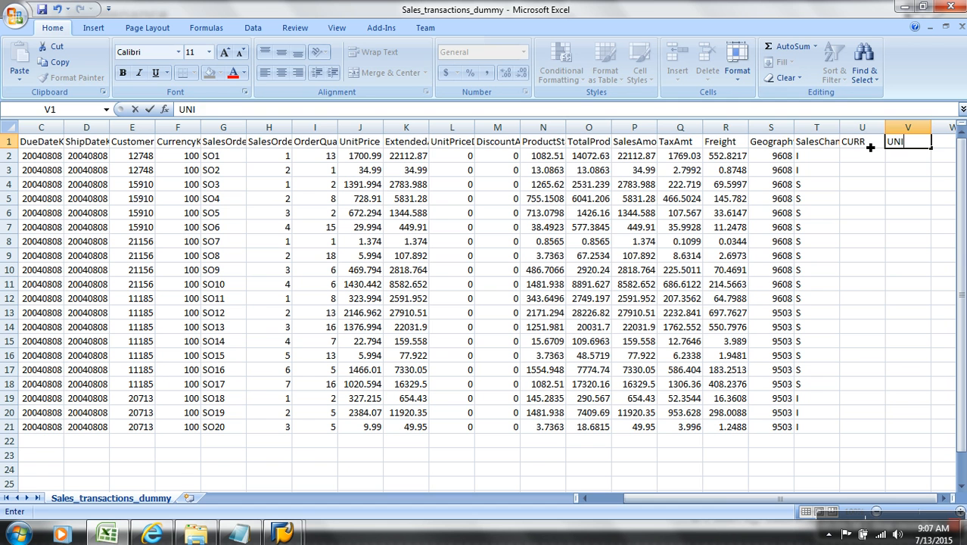
key(Return)
Enter INR in U2 and copy it down the CURR column to U3:U21.
text(INR)
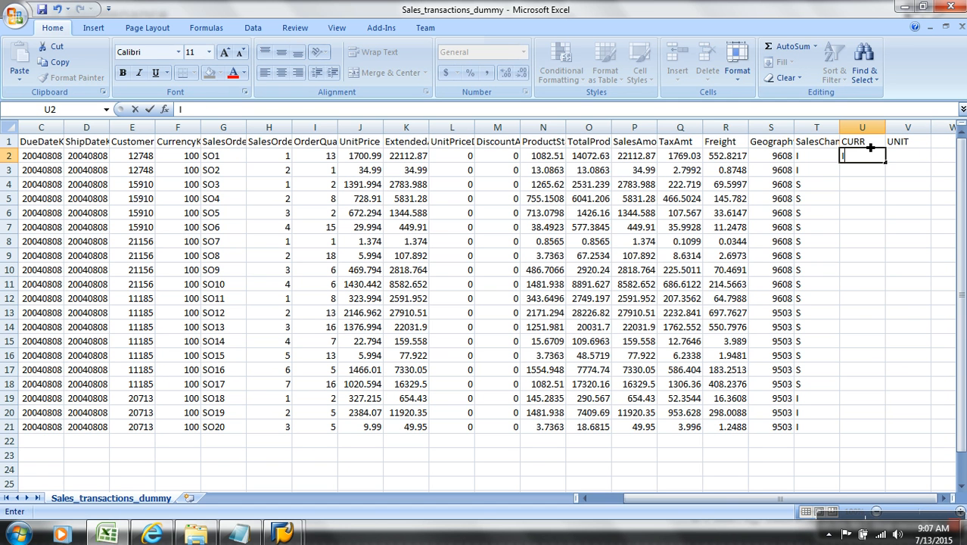
key(Return)
click(871, 154)
key(ctrl+c)
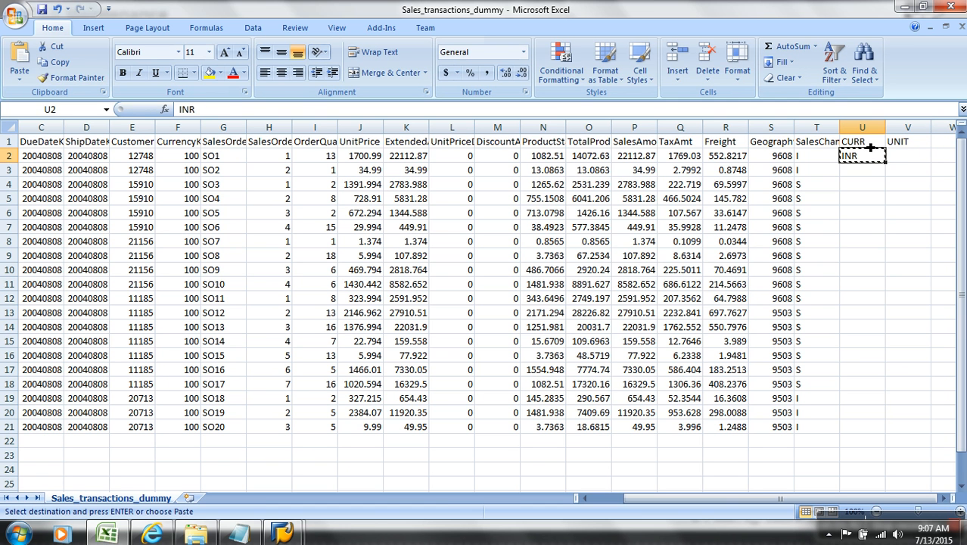
key(Down)
key(shift+Down)
key(shift+Down)
key(shift+Down)
key(shift+Down)
key(shift+Down)
key(shift+Down)
key(shift+Down)
key(shift+Down)
key(shift+Down)
key(shift+Down)
key(shift+Down)
key(shift+Down)
key(shift+Down)
key(shift+Down)
key(shift+Down)
key(shift+Down)
key(shift+Down)
key(shift+Down)
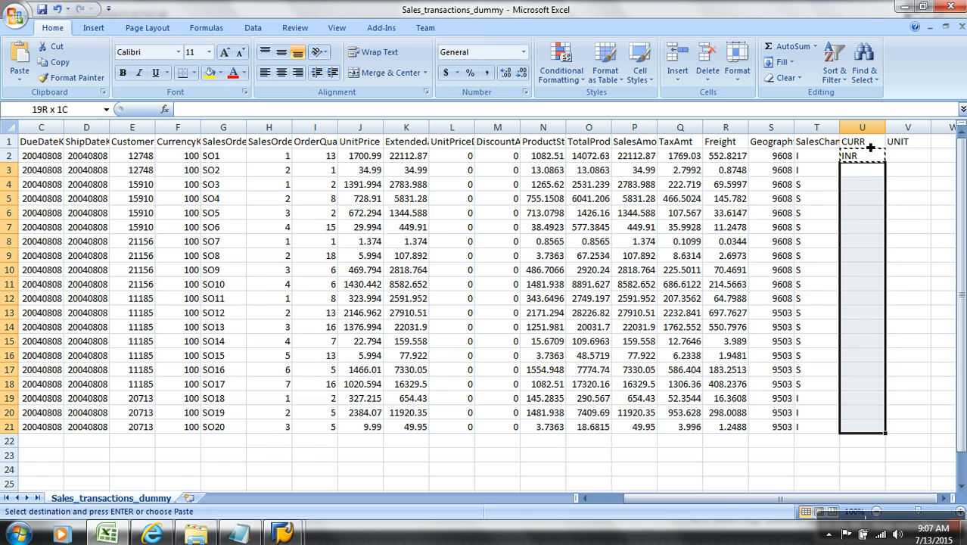
key(Return)
Enter EA in V2 and copy it down the UNIT column to V3:V21.
key(Up)
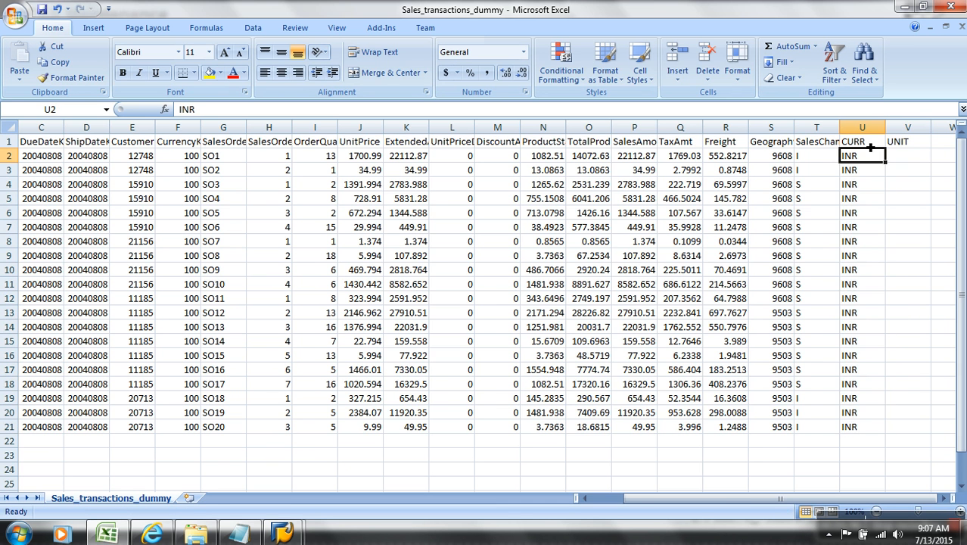
key(Right)
text(E)
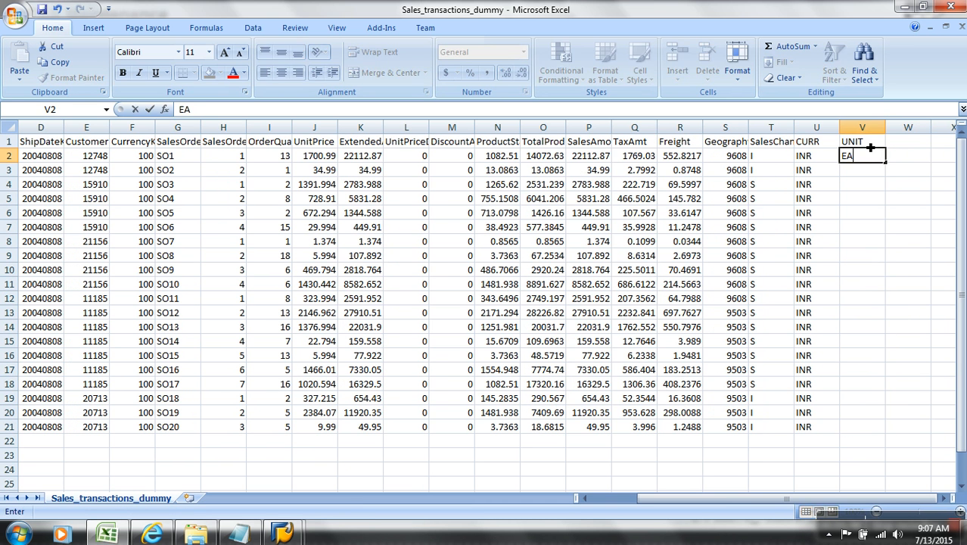
key(Return)
key(Up)
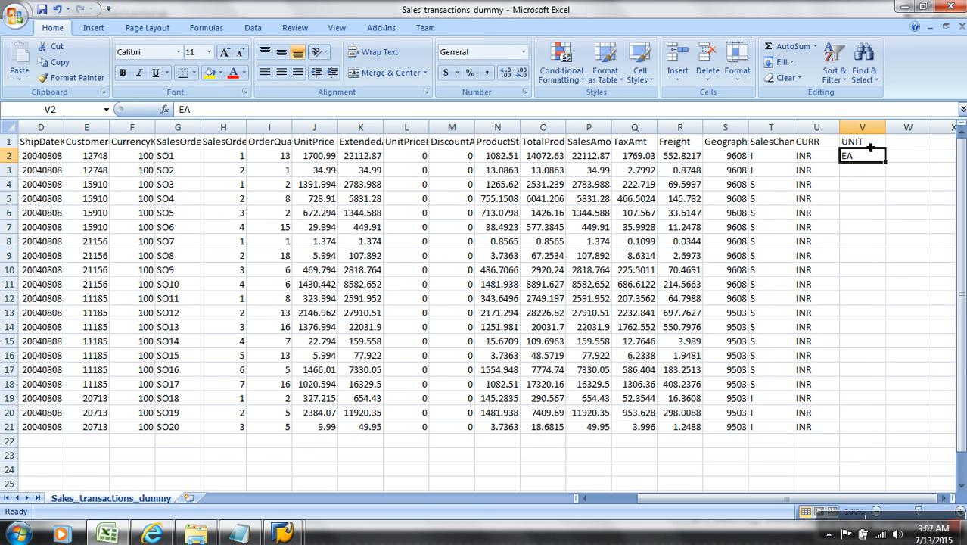
key(ctrl+c)
key(Down)
key(shift+Down)
key(shift+Down)
key(shift+Down)
key(shift+Down)
key(shift+Down)
key(shift+Down)
key(shift+Down)
key(shift+Down)
key(shift+Down)
key(shift+Down)
key(shift+Down)
key(shift+Down)
key(shift+Down)
key(shift+Down)
key(shift+Down)
key(shift+Down)
key(shift+Down)
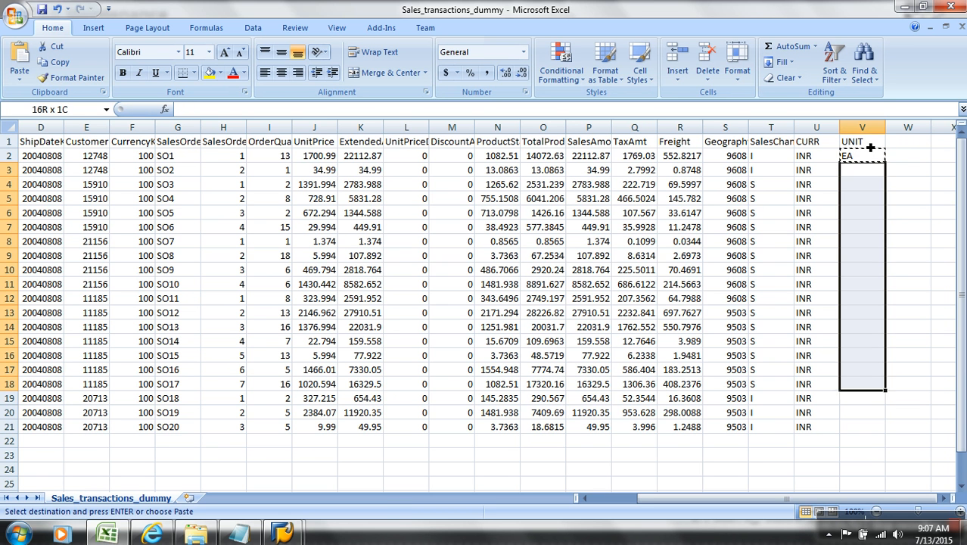
key(shift+Down)
key(Return)
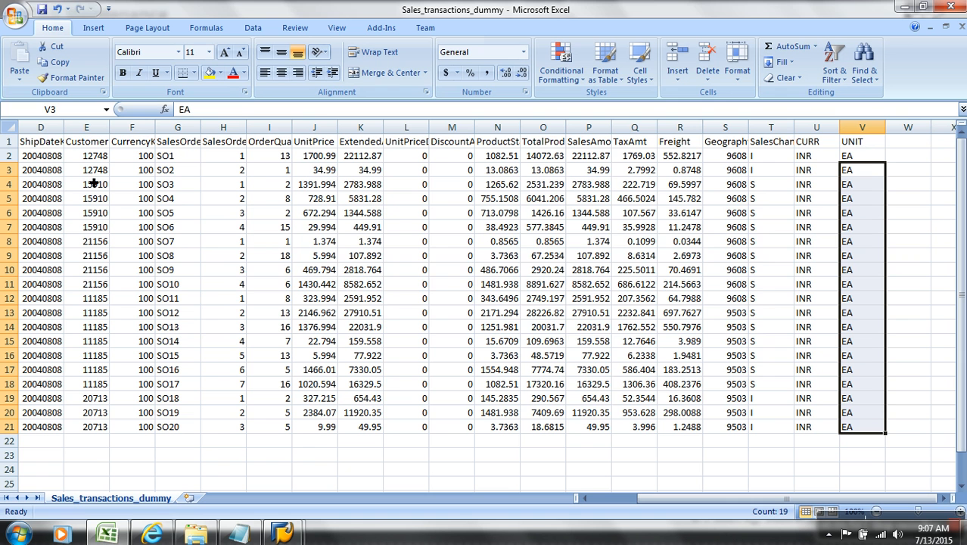
Save the Sales_transactions_dummy workbook, keeping the CSV format, and close it.
key(ctrl+s)
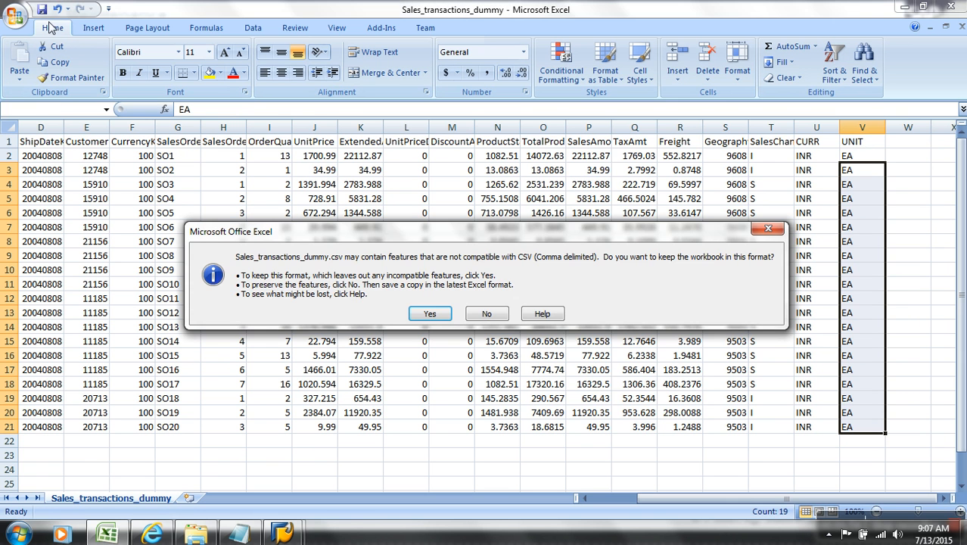
click(437, 317)
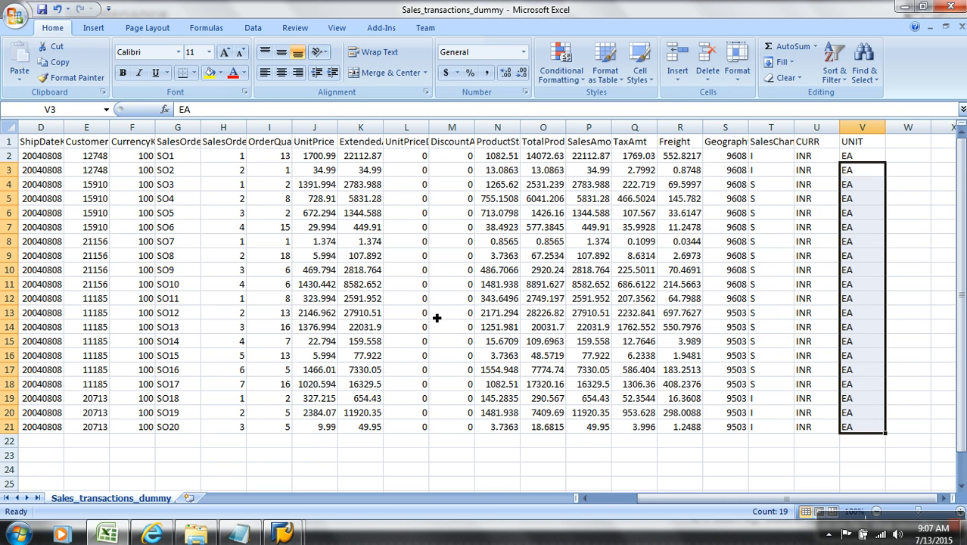
click(962, 28)
click(434, 302)
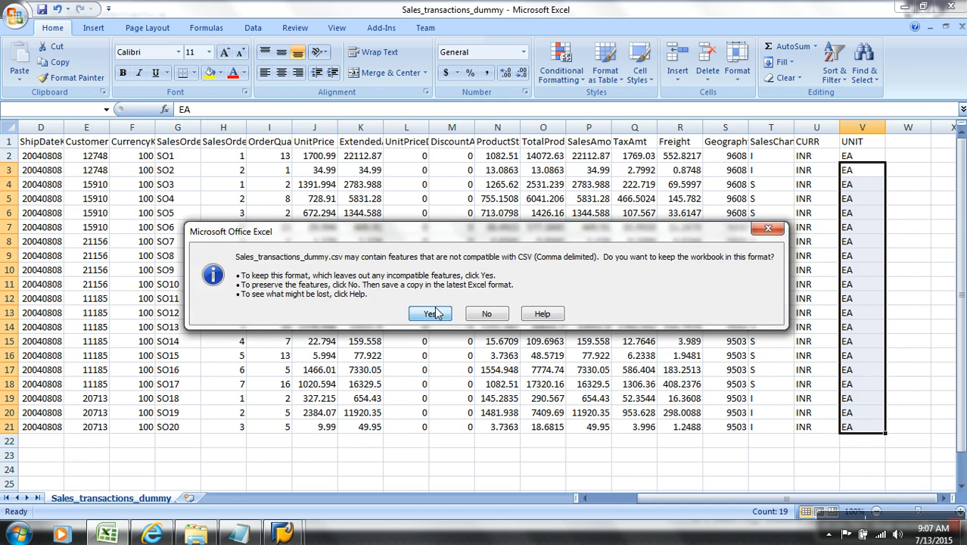
click(437, 317)
Return to the SAP PSA Maintenance window, leave the record display and delete the selected IP TD LOAD request from the PSA.
mouse_move(282, 534)
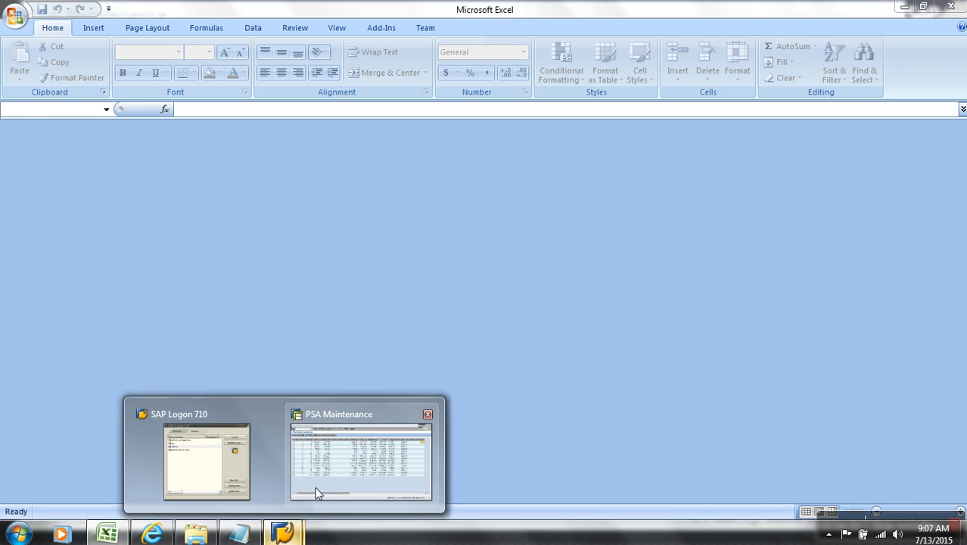
click(315, 486)
click(229, 35)
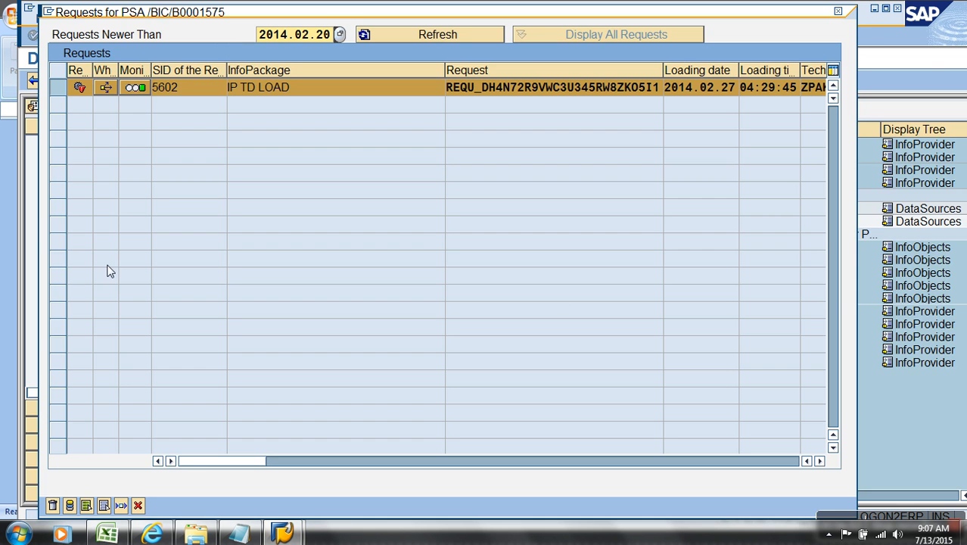
click(54, 506)
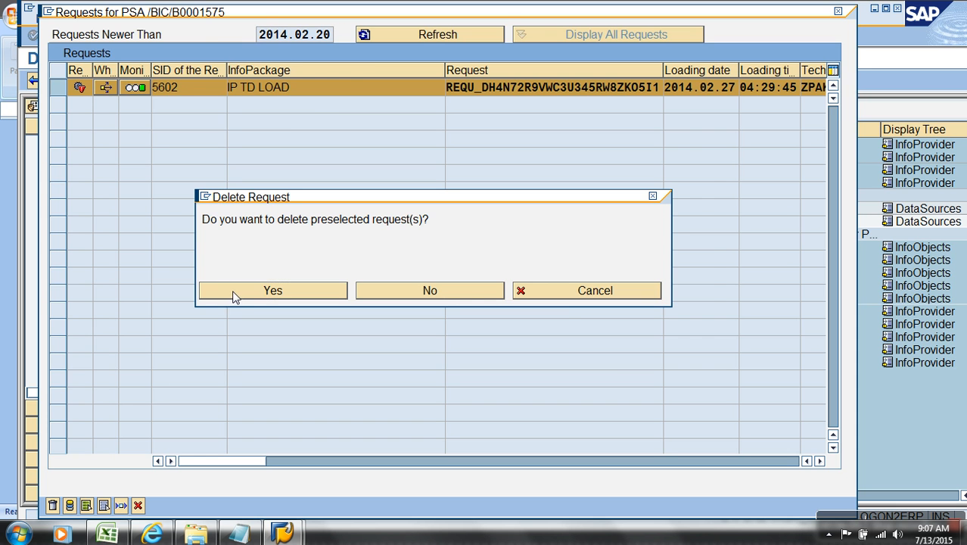
click(239, 292)
Run the IP TD LOAD InfoPackage immediately and open the PSA records of its new TDSALES request.
double_click(302, 221)
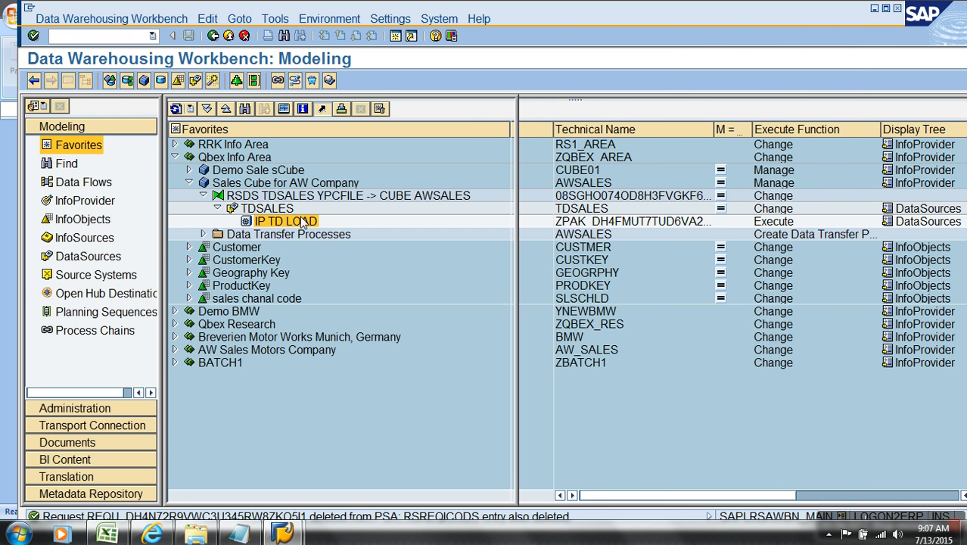
click(599, 379)
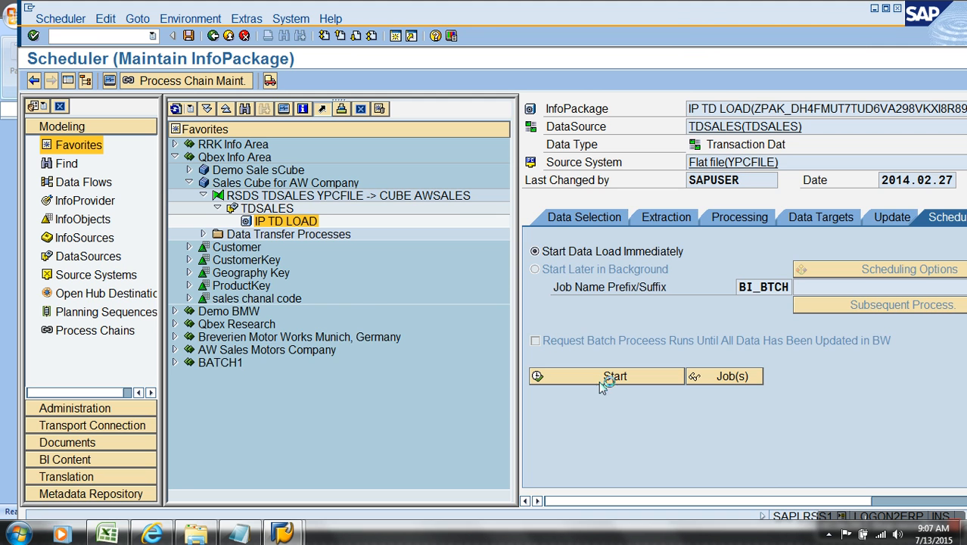
right_click(261, 210)
click(311, 345)
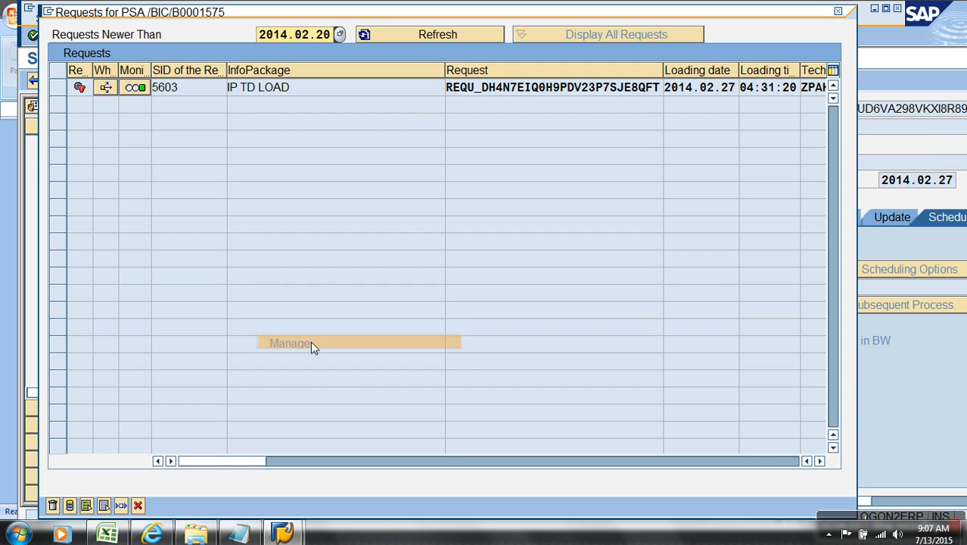
click(69, 90)
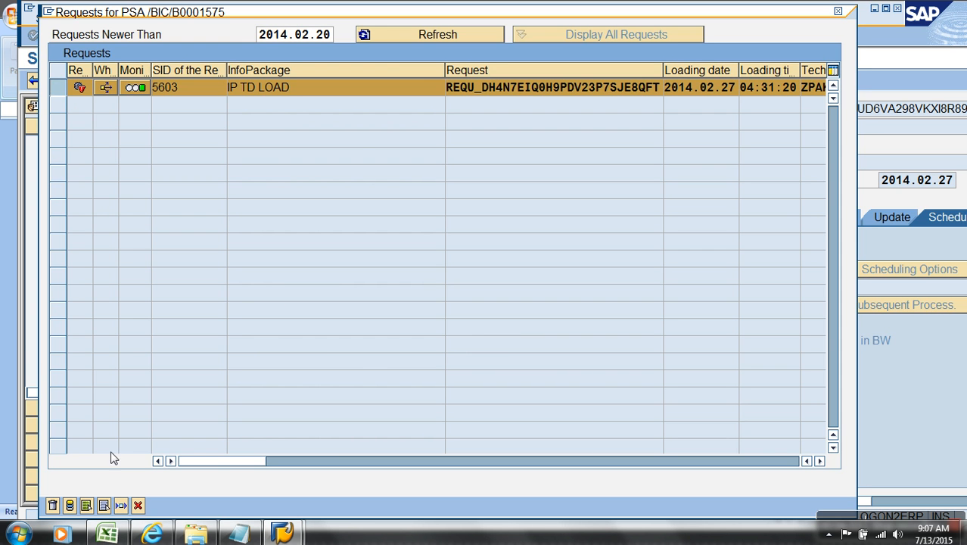
click(70, 506)
click(38, 506)
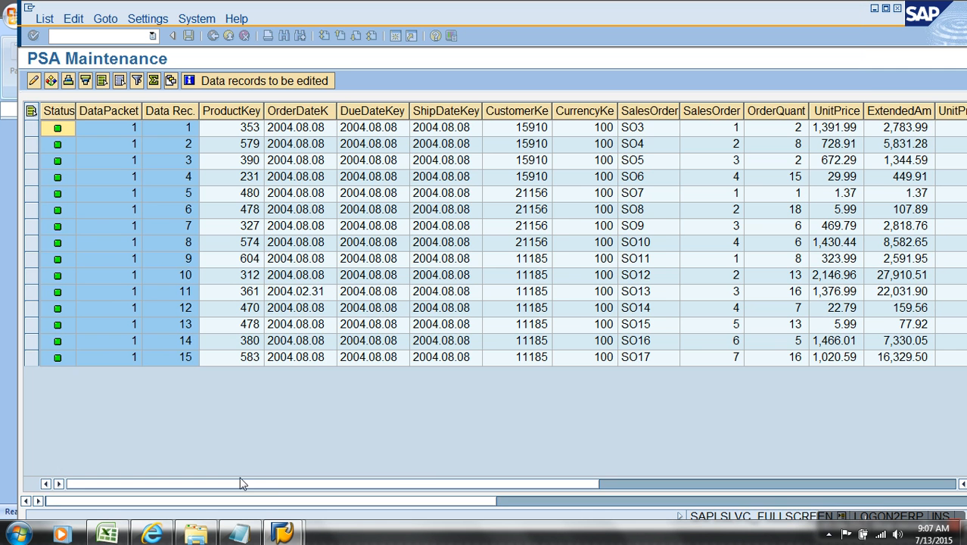
Check the SalesChannelCode column of the loaded PSA records and close the request list.
click(709, 483)
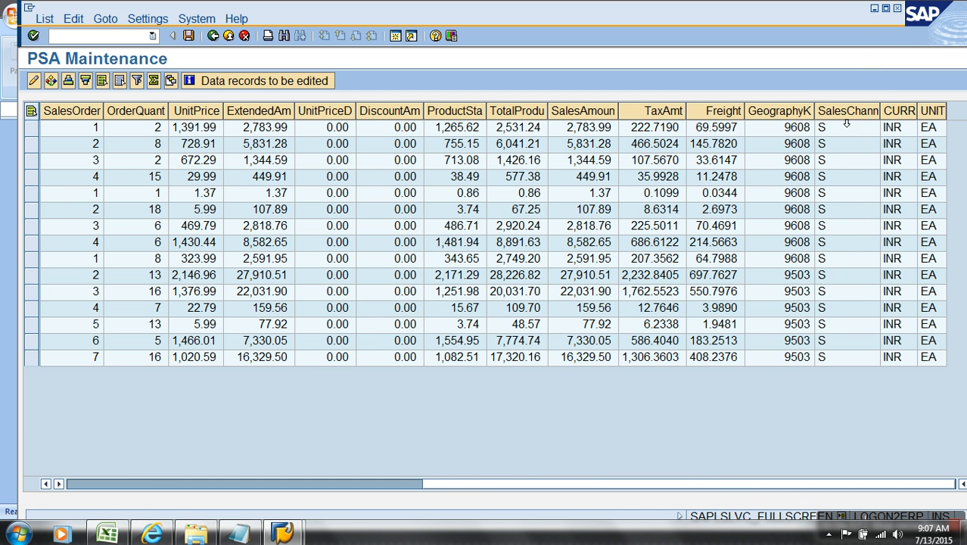
click(839, 110)
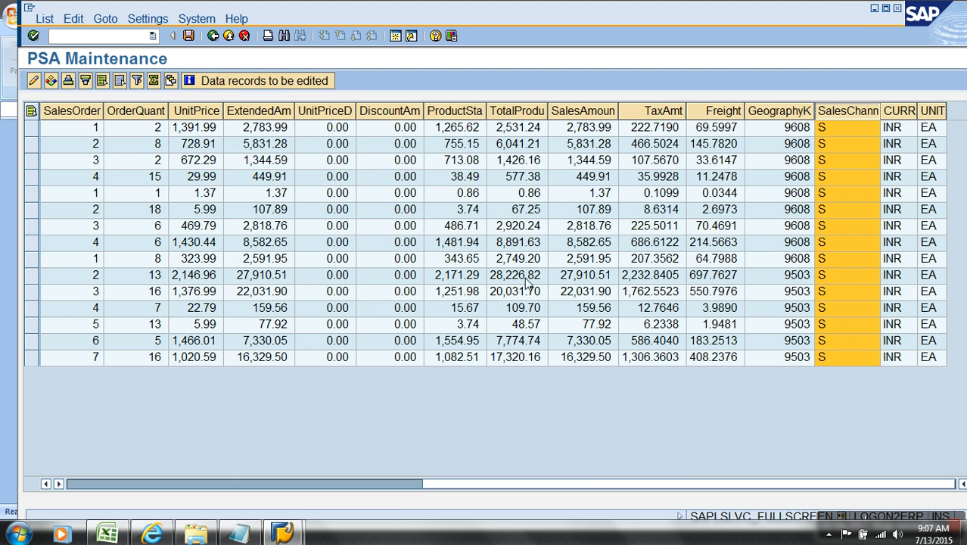
click(228, 36)
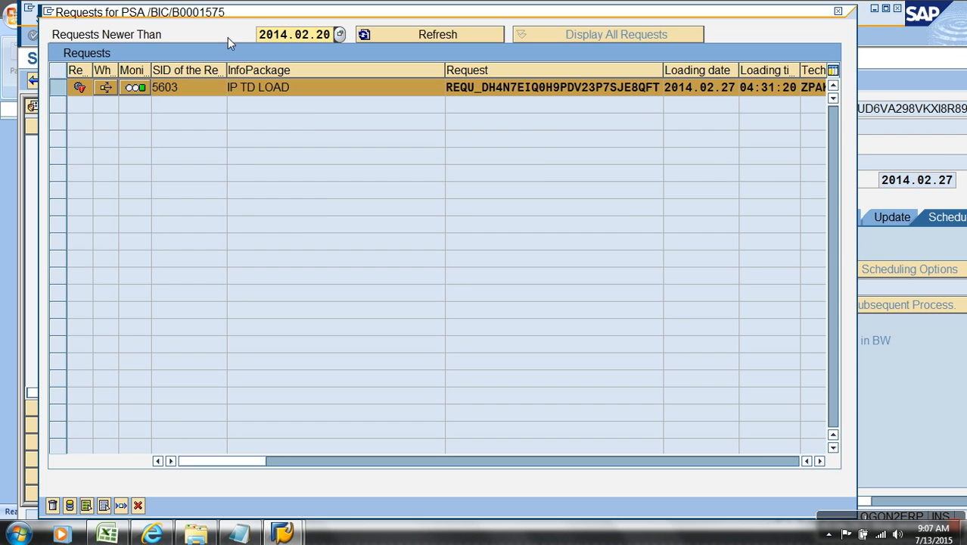
click(137, 517)
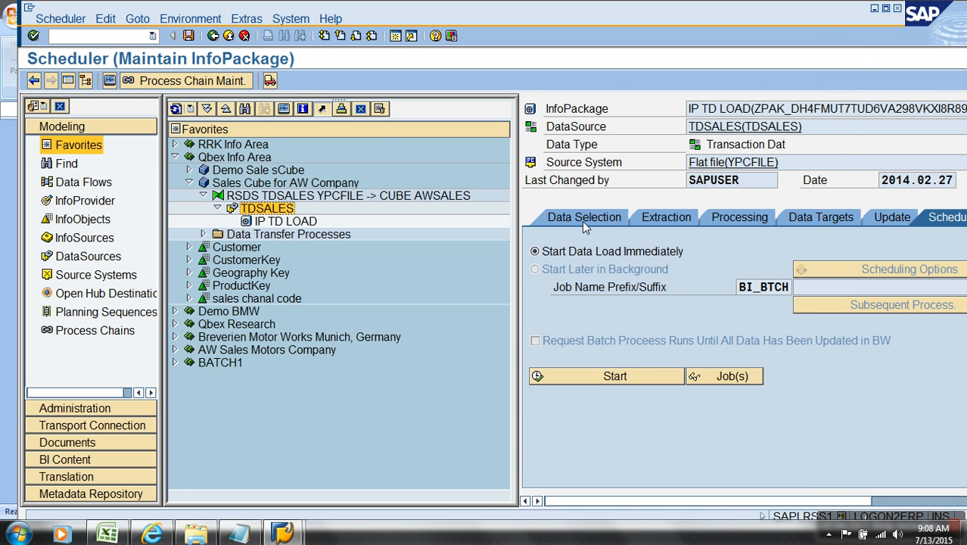
Clear the From Value of SalesChannelCode in the data selection of IP TD LOAD.
click(582, 220)
click(85, 80)
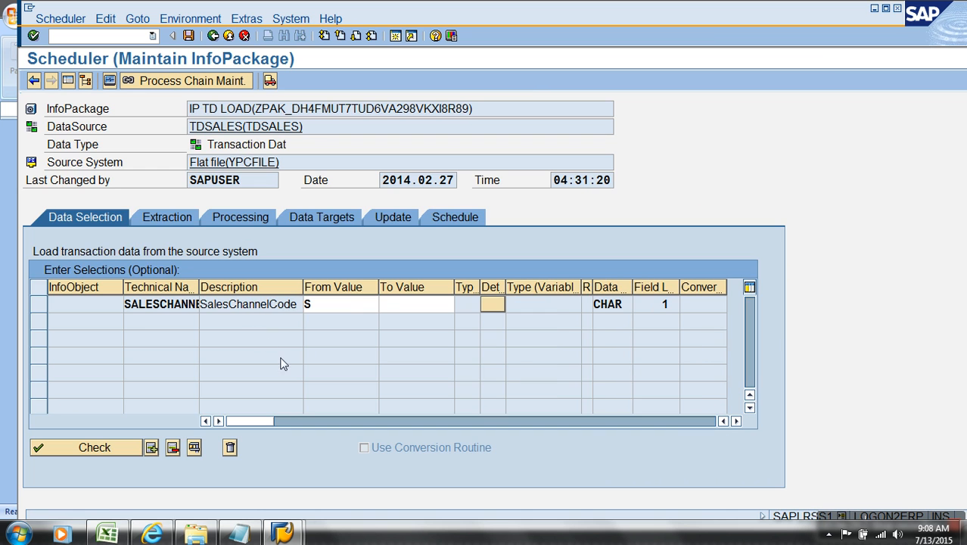
drag(335, 306, 277, 305)
text(2)
key(BackSpace)
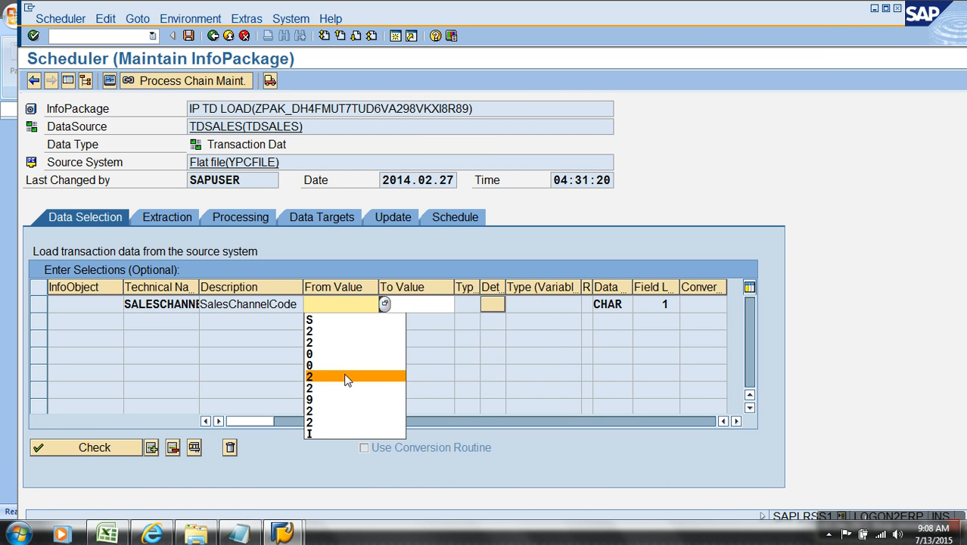
click(473, 360)
key(Return)
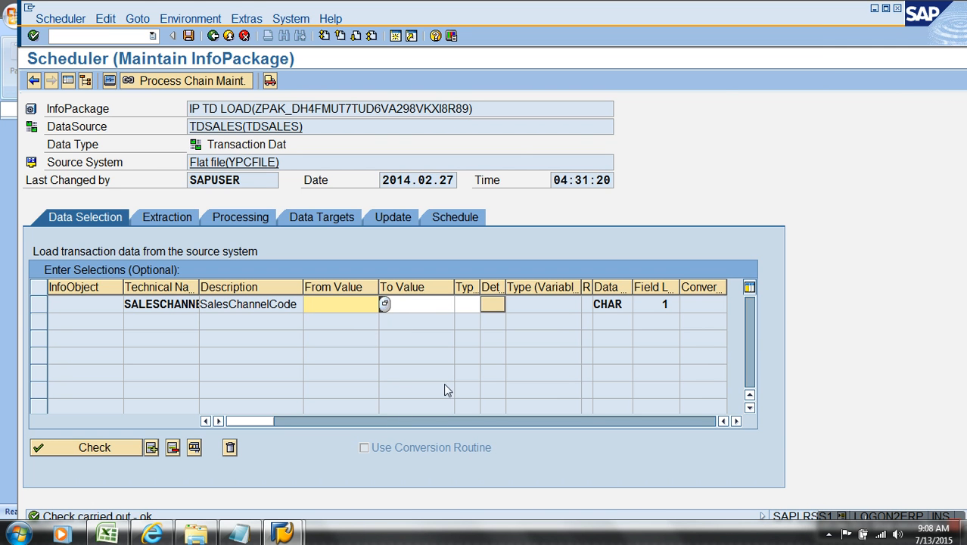
Open the Sales_transactions_dummy file dated 7/13/2015 in Excel, examine the ProductKey values in A2:A21 and close the workbook.
click(196, 534)
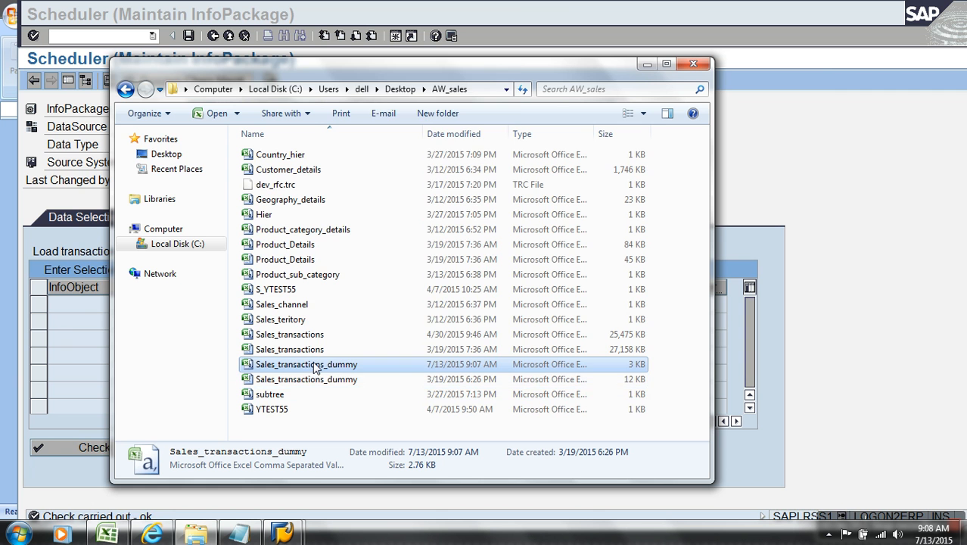
right_click(316, 367)
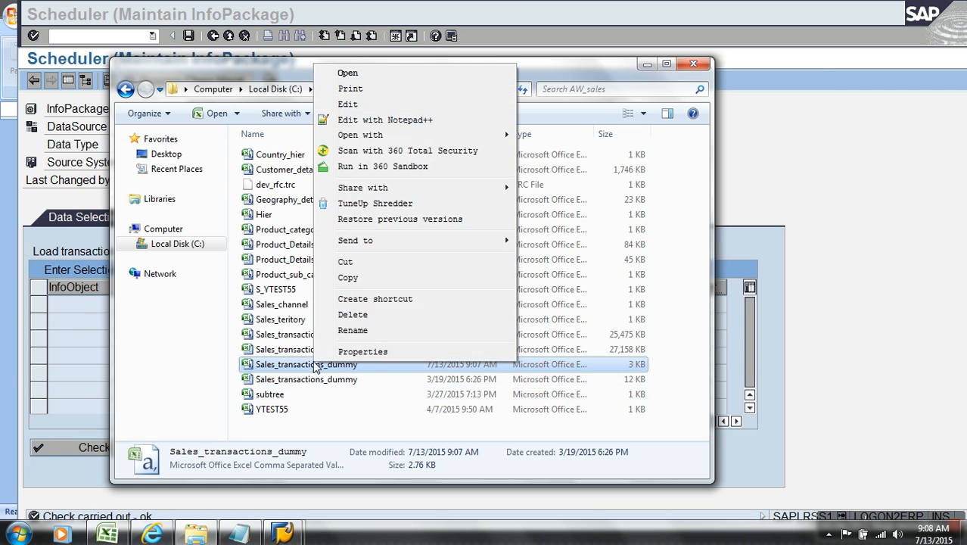
click(350, 74)
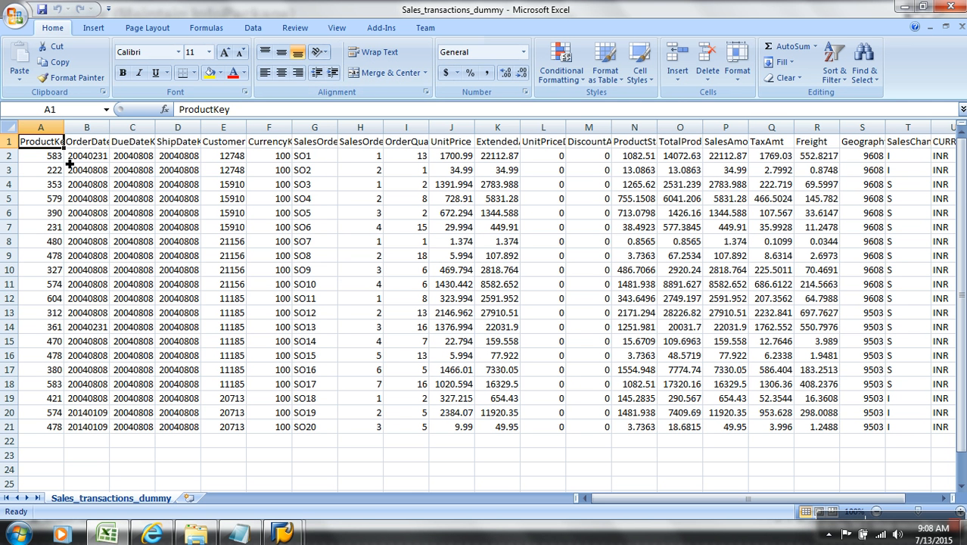
drag(64, 162, 59, 433)
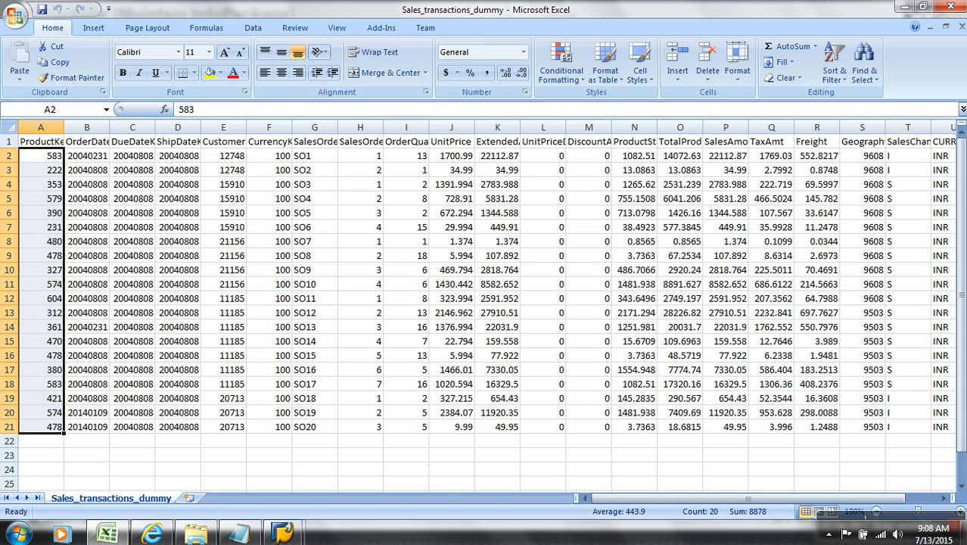
click(960, 28)
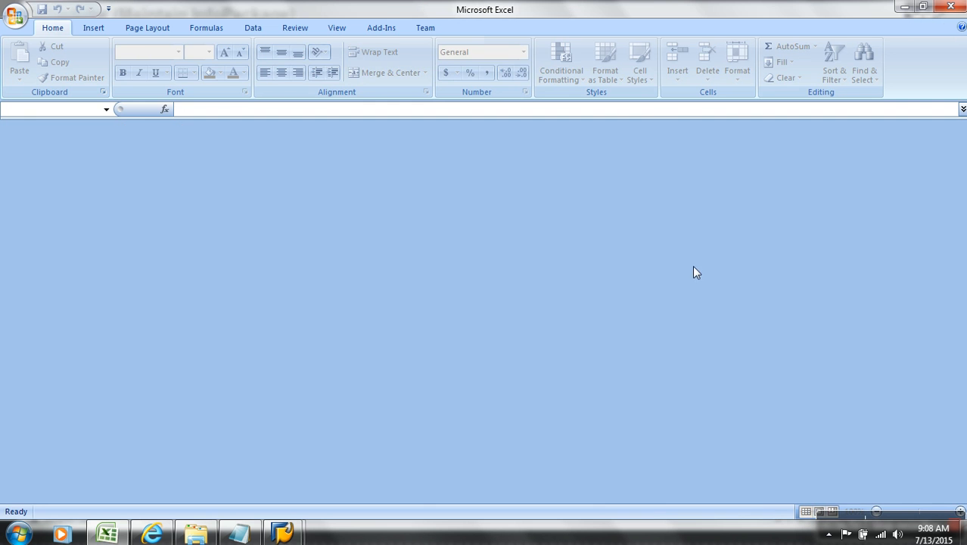
Switch back to SAP and open the field list of the TDSALES DataSource in change mode.
mouse_move(282, 535)
click(342, 484)
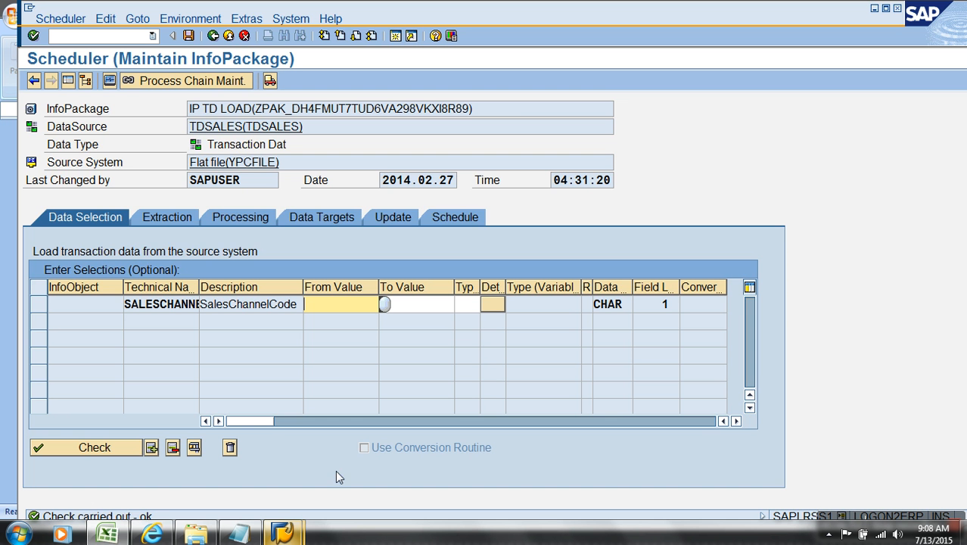
double_click(251, 130)
click(285, 180)
key(ctrl+F1)
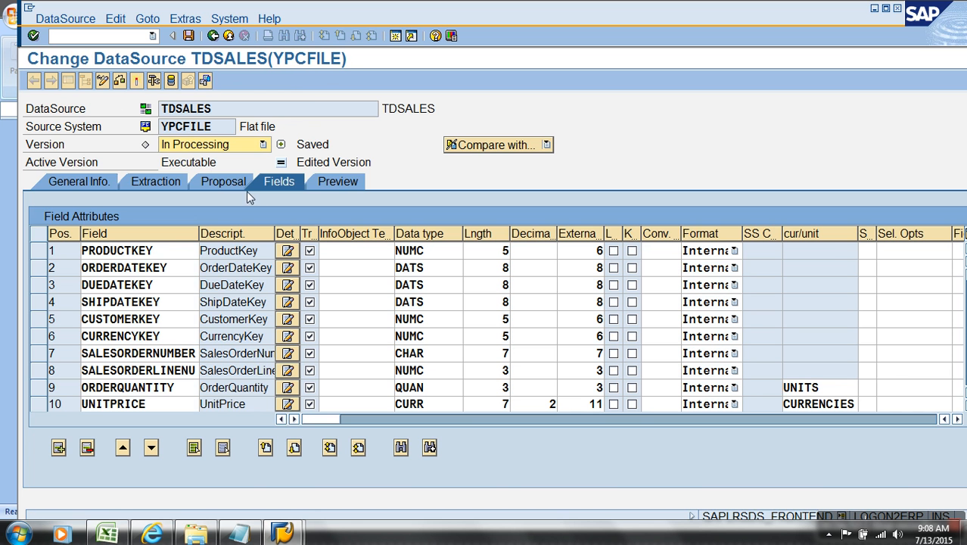
Set the selection option of the PRODUCTKEY field to X (Selection Possible), activate the DataSource and return to the InfoPackage.
click(871, 256)
click(872, 255)
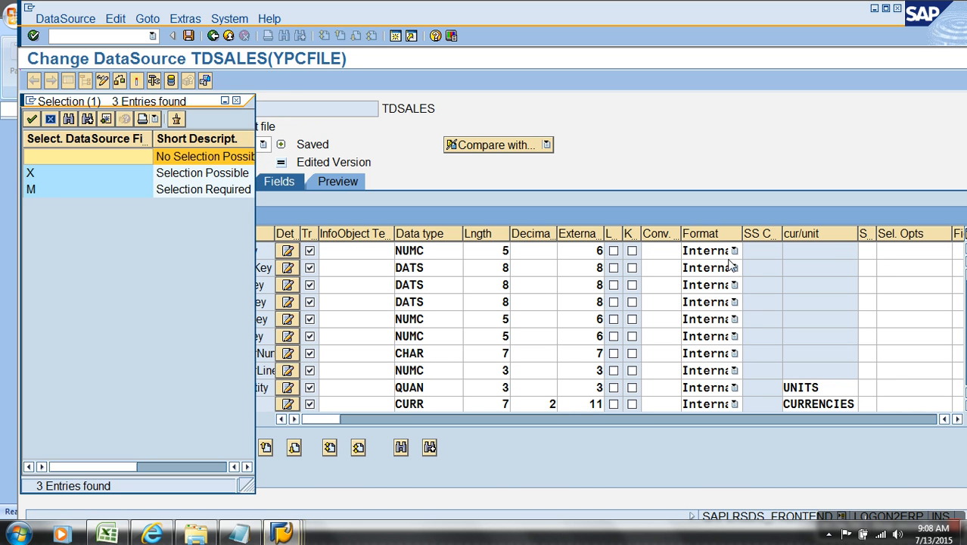
click(133, 175)
click(142, 85)
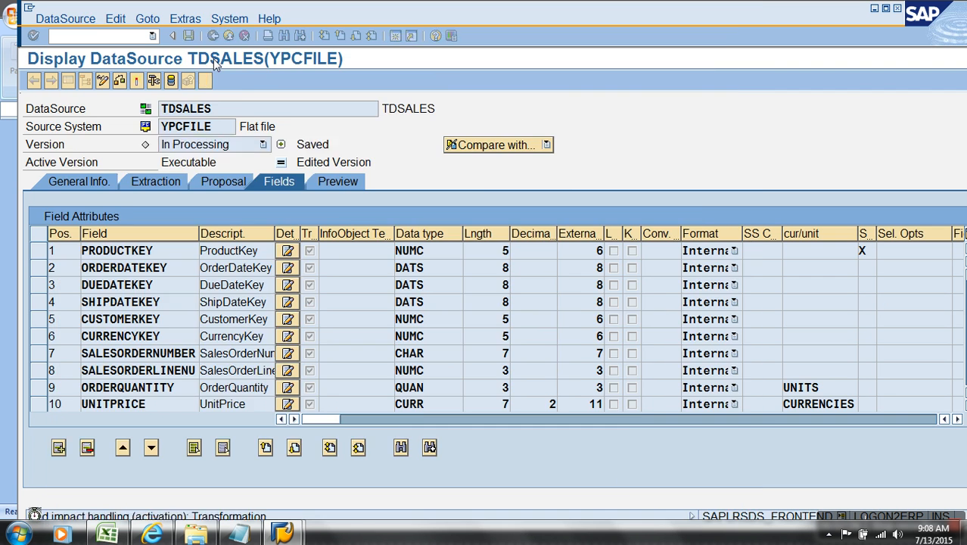
click(214, 36)
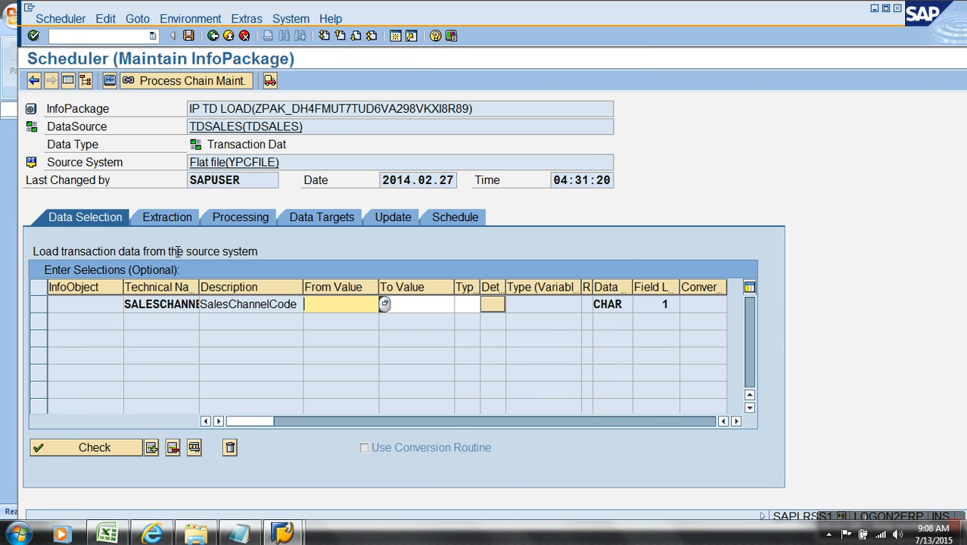
Leave the InfoPackage without saving, refresh the favorites tree and reopen the data selection of IP TD LOAD at full width.
click(230, 38)
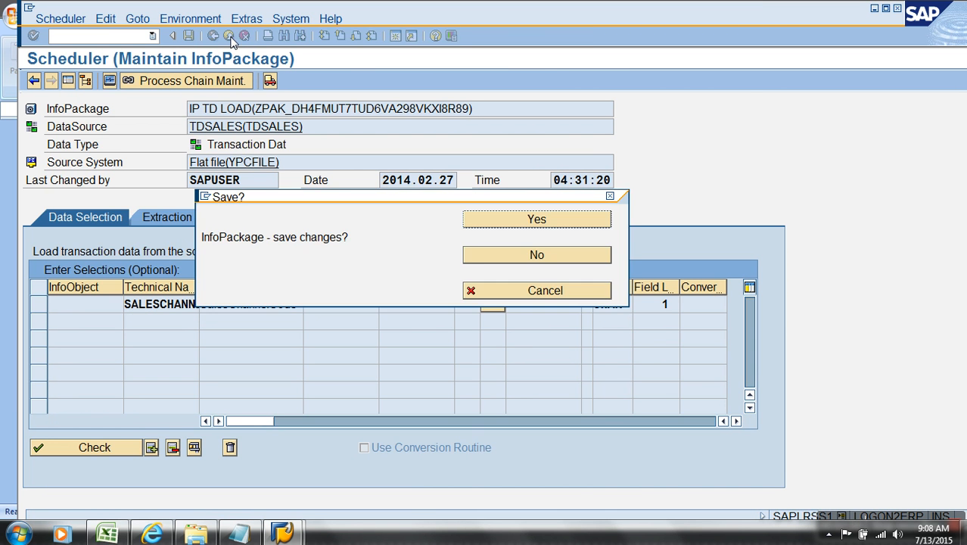
click(537, 256)
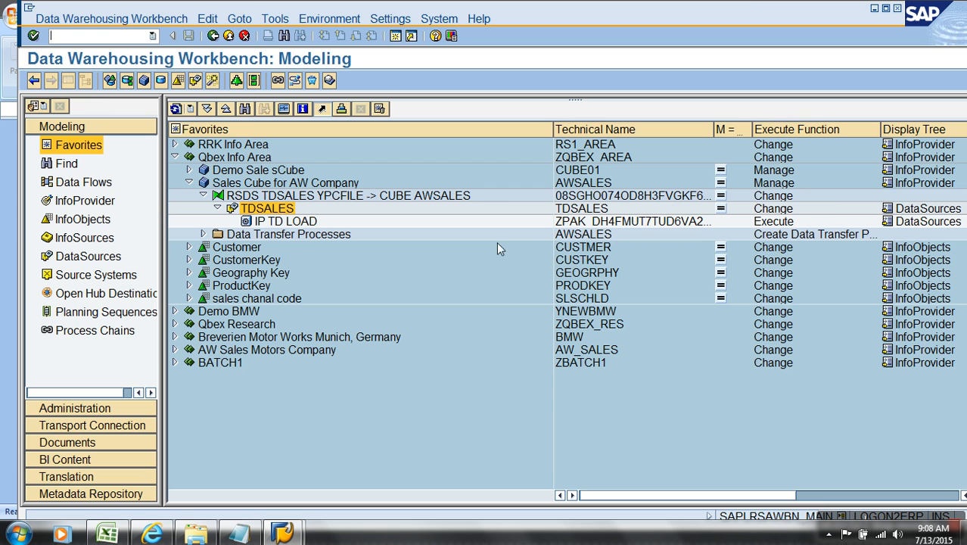
click(175, 109)
click(287, 222)
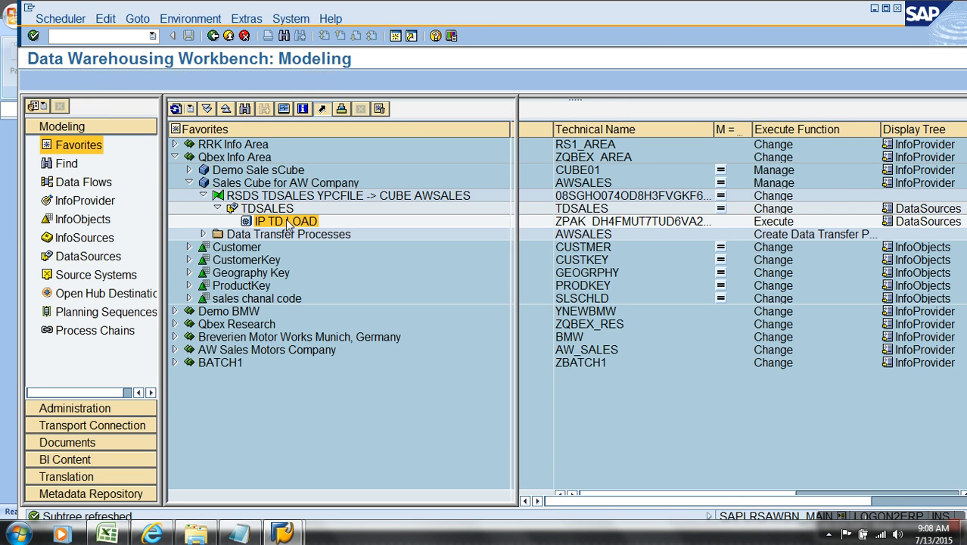
click(560, 219)
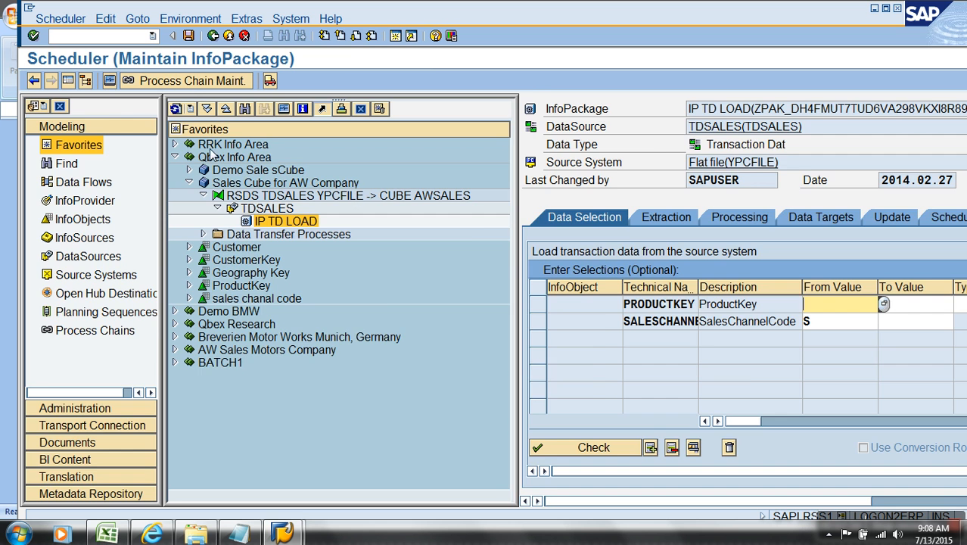
click(67, 81)
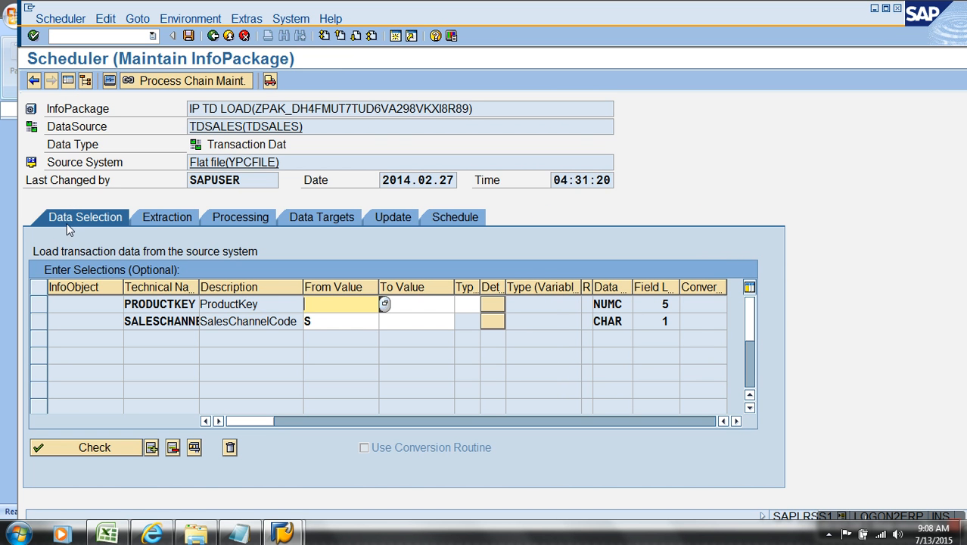
Restrict the ProductKey selection to the range from 500 to 600.
click(332, 309)
text(500)
key(Tab)
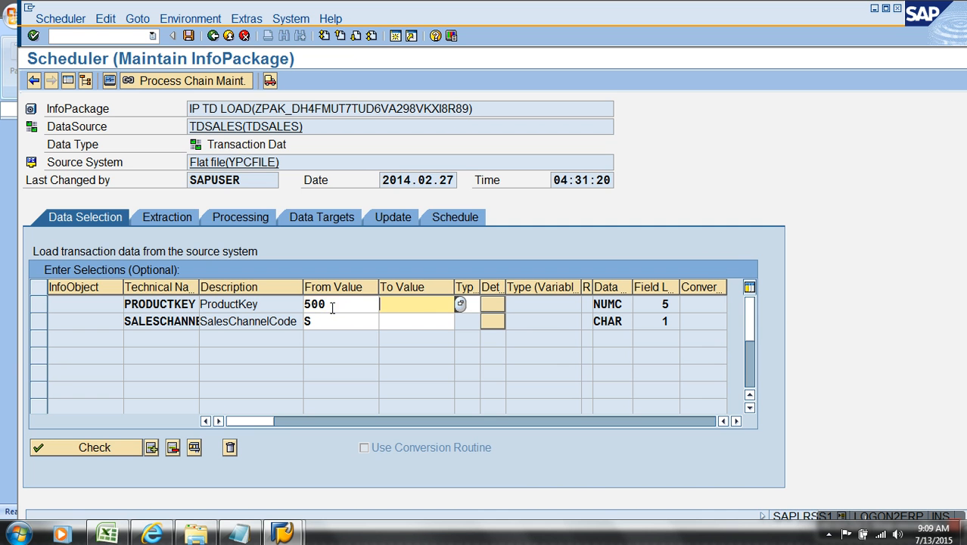
key(Return)
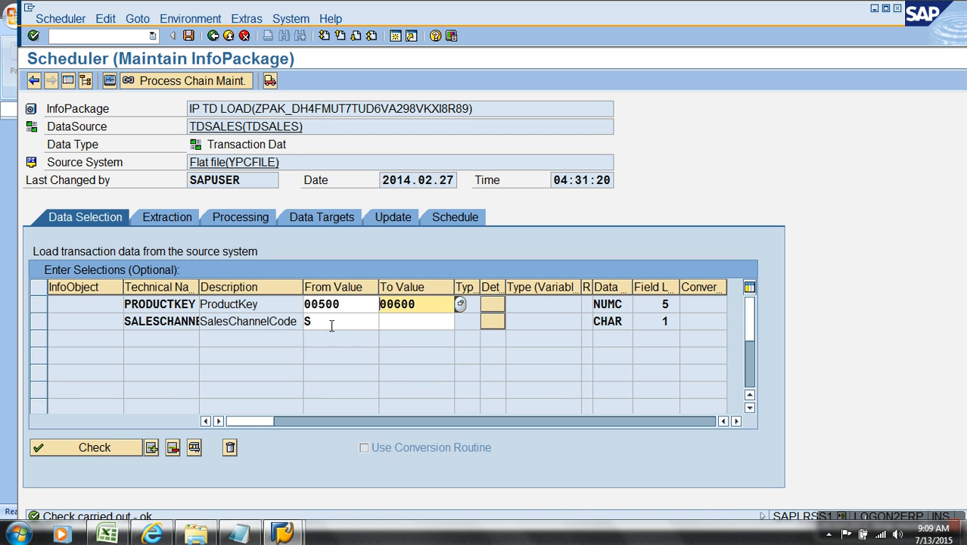
Clear the From Value of SalesChannelCode and save the InfoPackage.
click(329, 331)
key(BackSpace)
key(Escape)
click(188, 35)
Start the IP TD LOAD data load immediately and open the InfoPackage monitor.
click(445, 217)
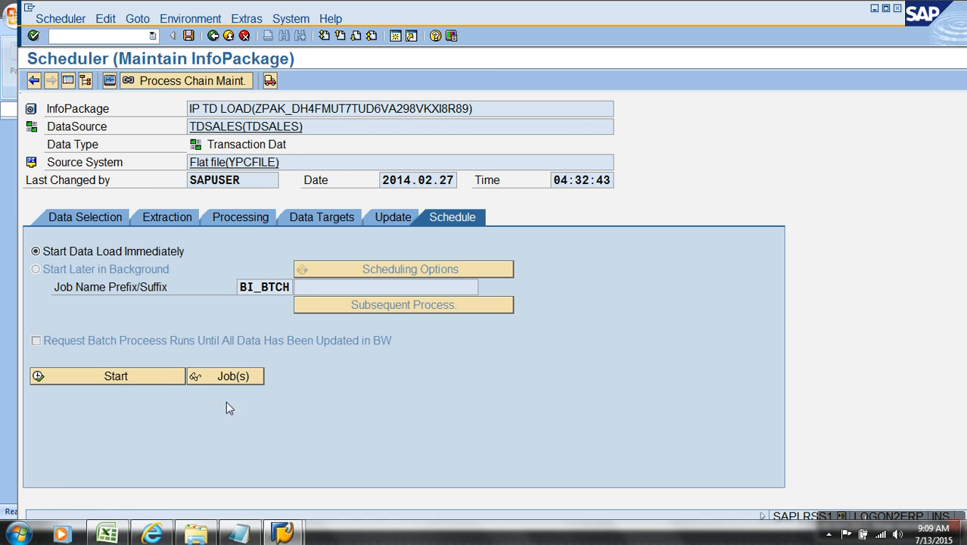
click(165, 376)
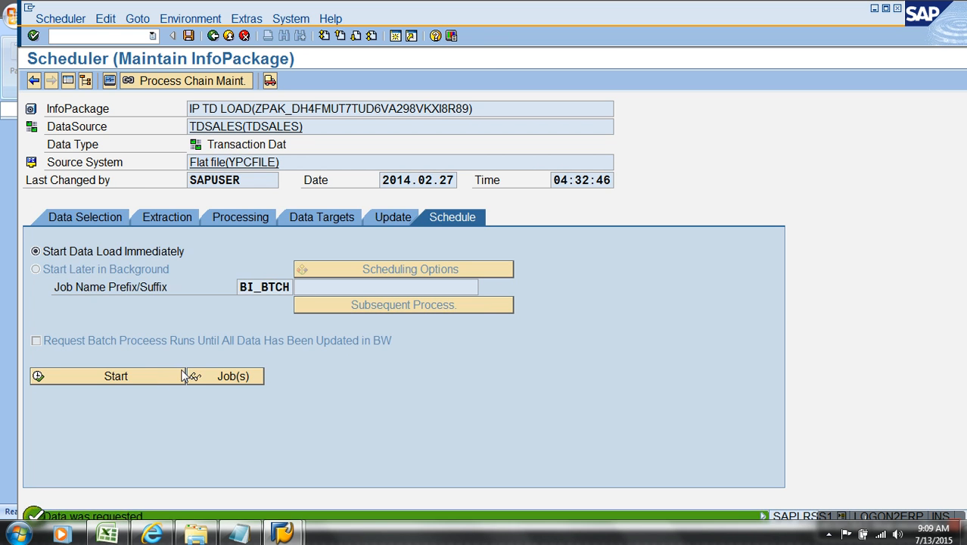
click(110, 81)
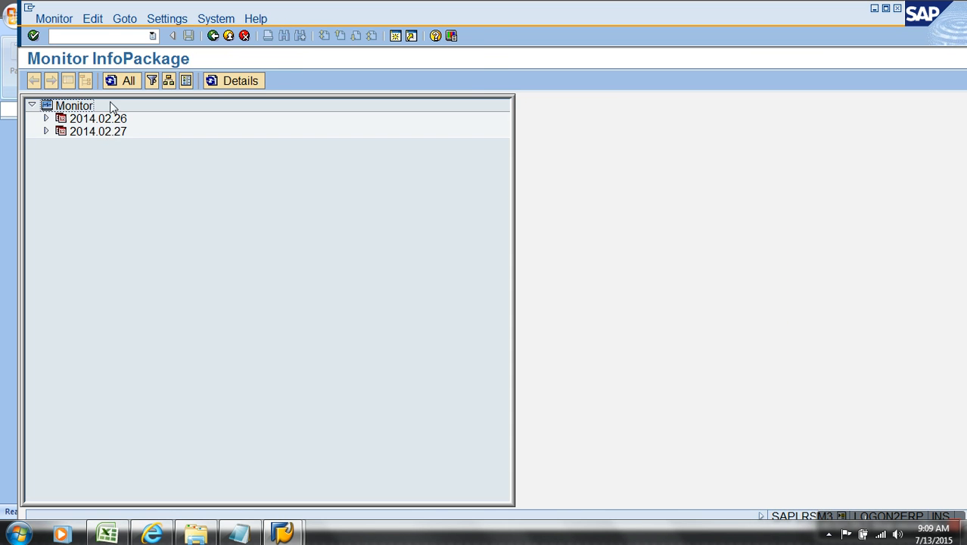
Check the successful IP TD LOAD requests of 2014.02.27 in the monitor and return to the favorites tree.
click(45, 131)
click(61, 144)
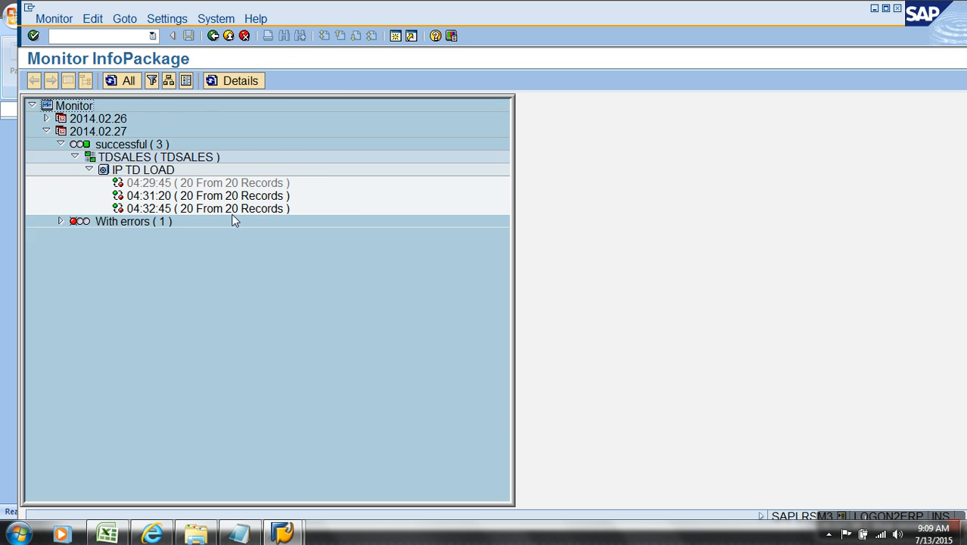
click(208, 209)
click(229, 35)
click(229, 36)
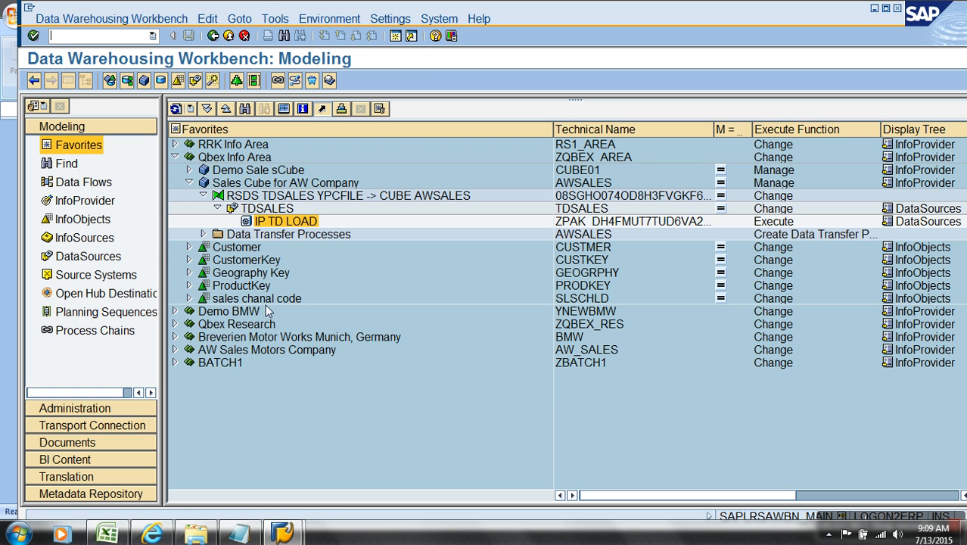
Open the PSA request management of TDSALES and display all records of the newest request, loaded at 04:32:45.
right_click(258, 208)
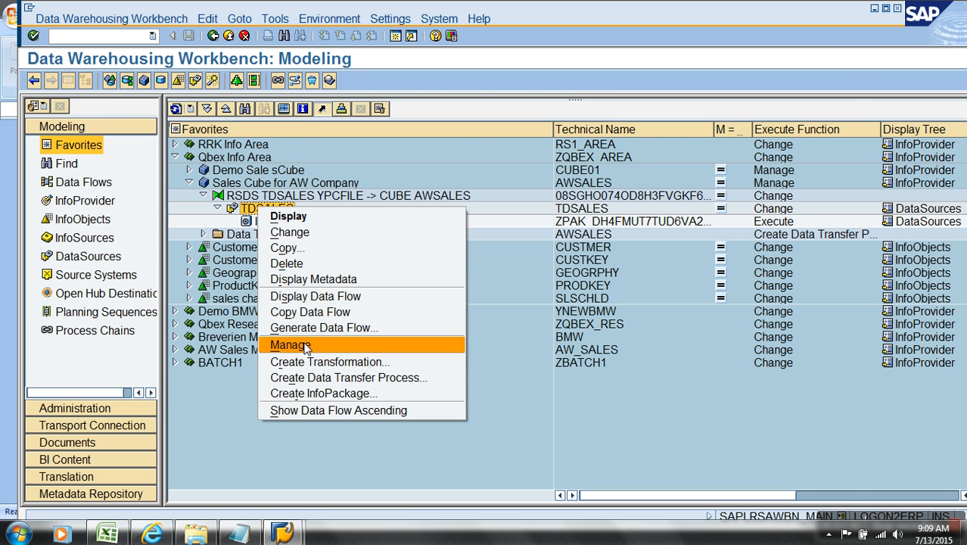
click(291, 345)
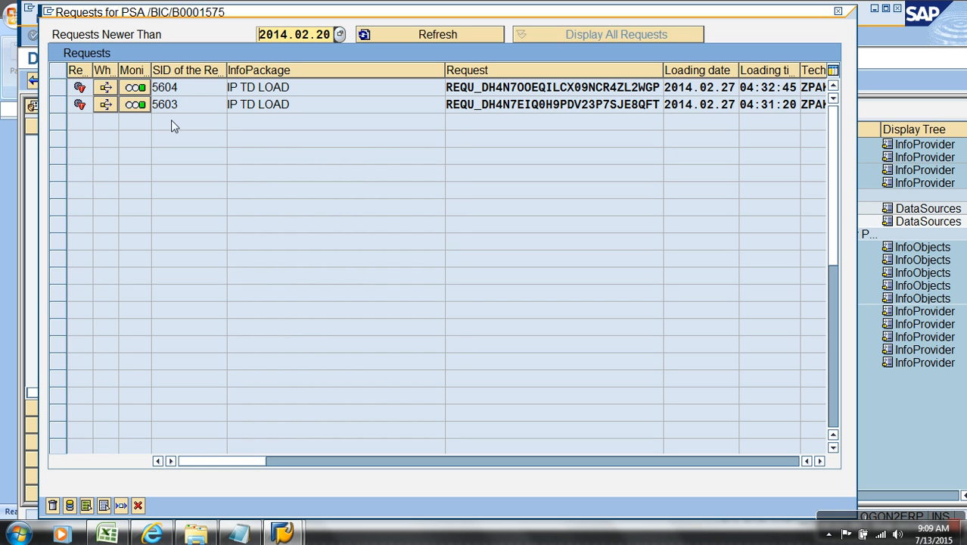
click(205, 106)
click(202, 90)
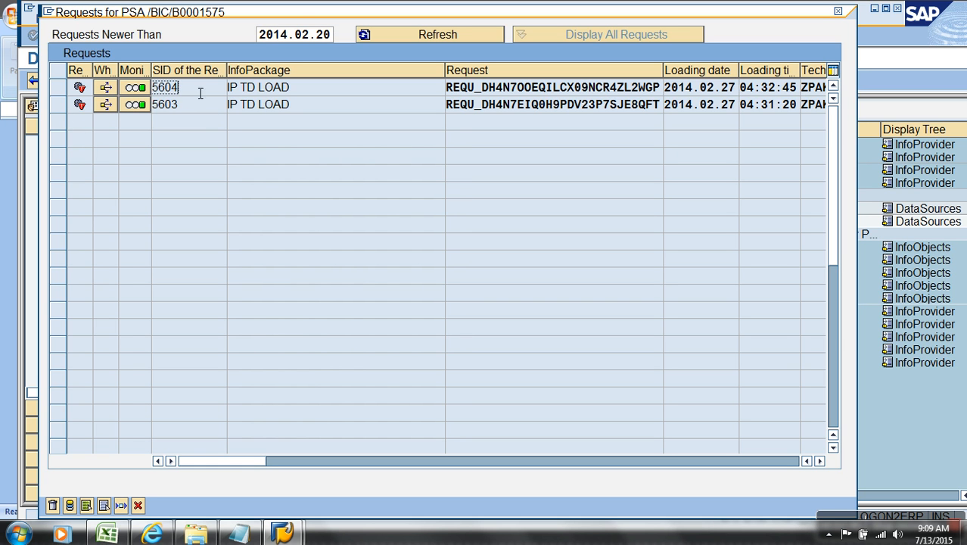
click(53, 89)
click(69, 505)
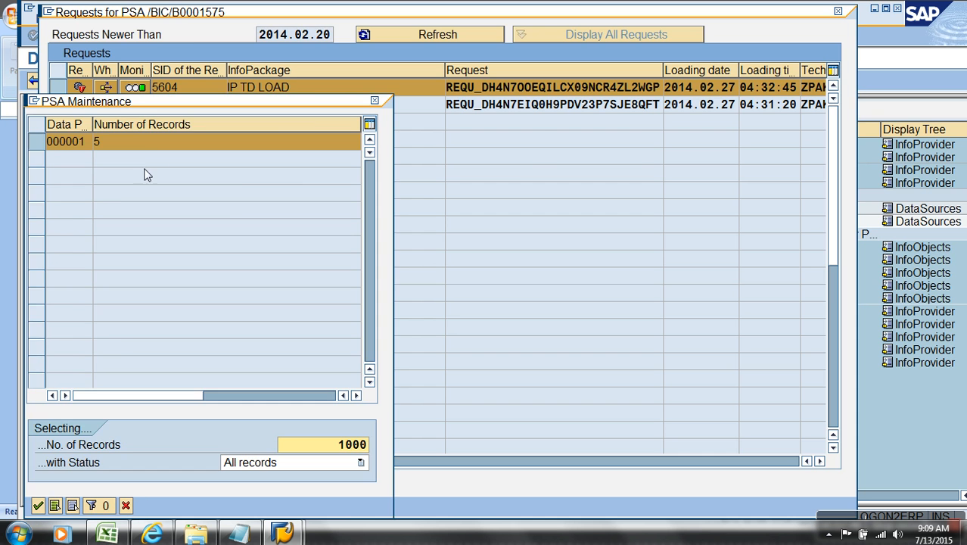
click(38, 506)
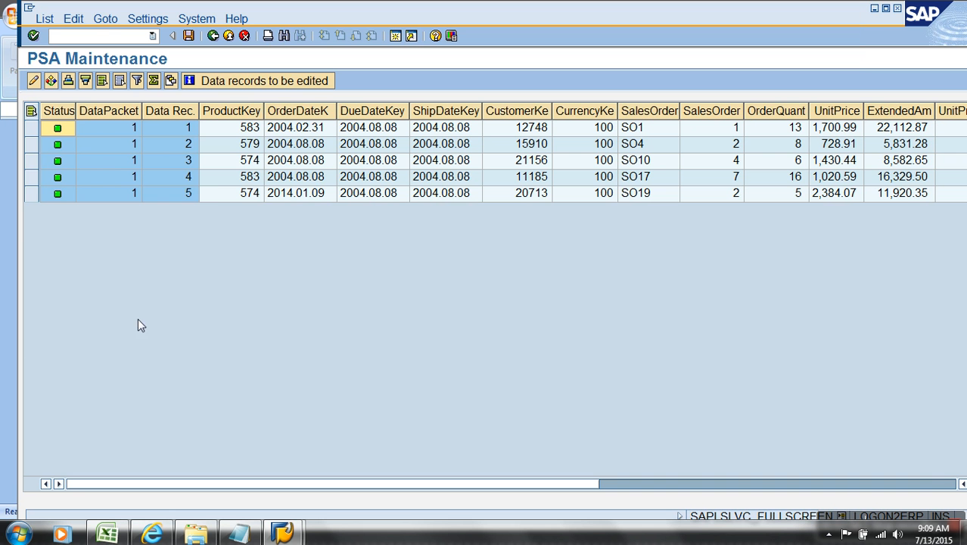
Highlight the ProductKey column to review the loaded records, and return to the favorites tree.
click(255, 114)
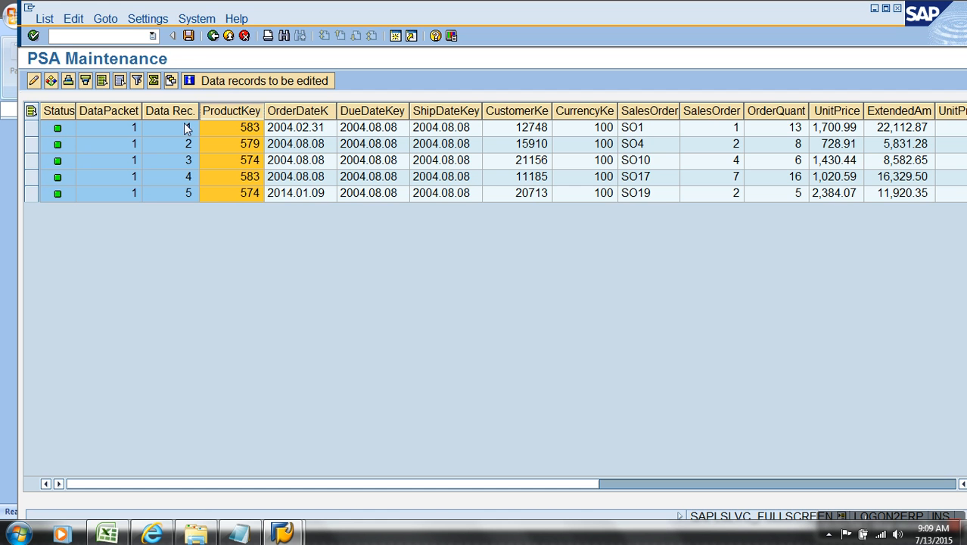
click(212, 35)
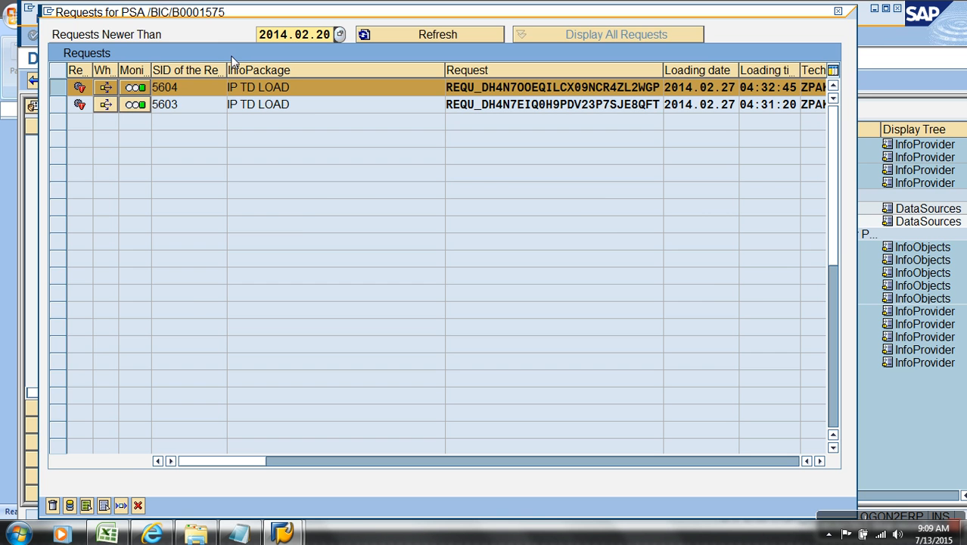
click(139, 504)
Reopen the data selection of the IP TD LOAD InfoPackage at full width.
click(273, 224)
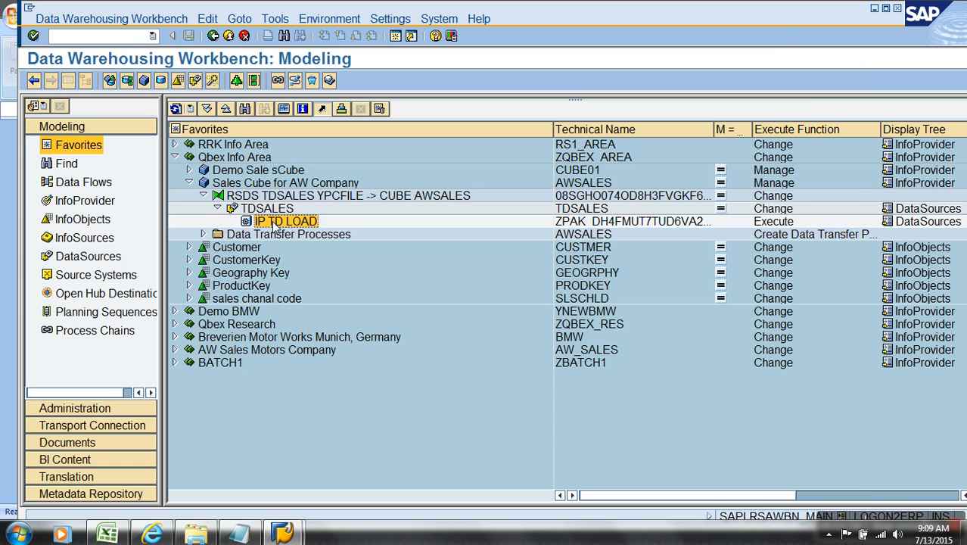
double_click(276, 224)
click(86, 80)
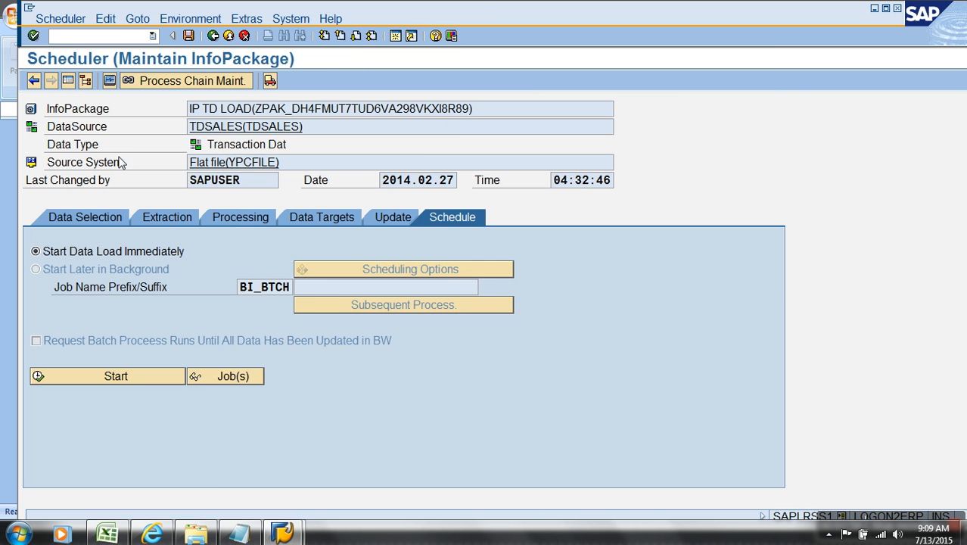
click(110, 216)
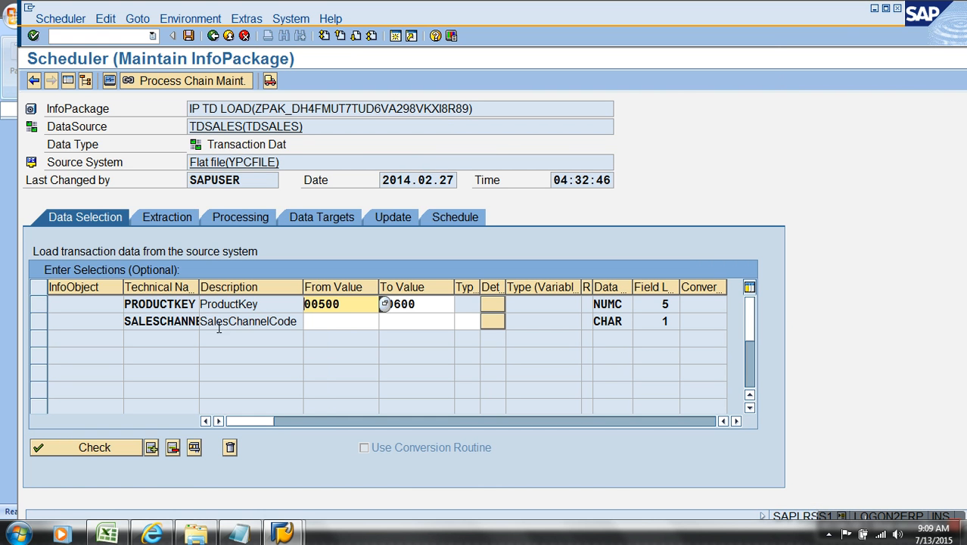
Duplicate the ProductKey selection row and give the new row the range from 300 to 400.
click(253, 304)
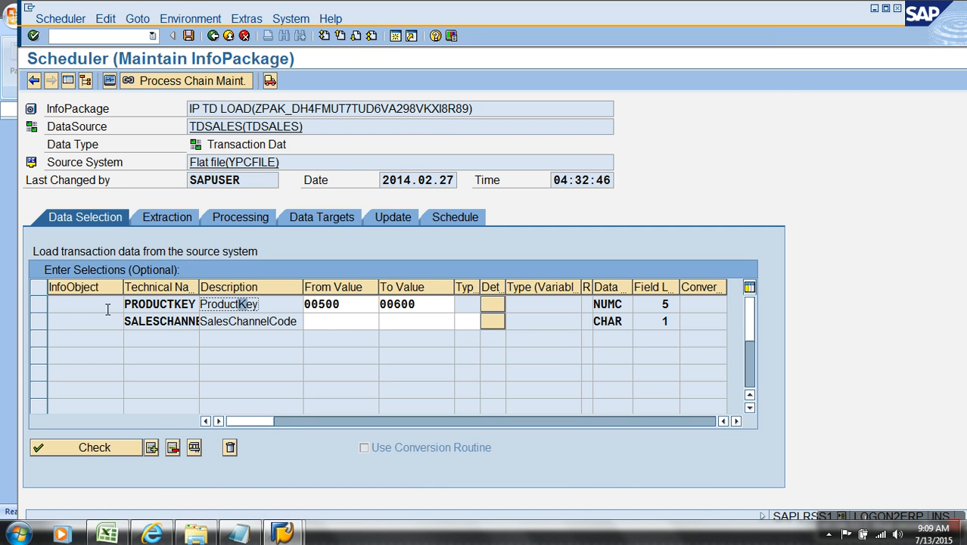
click(40, 305)
click(155, 449)
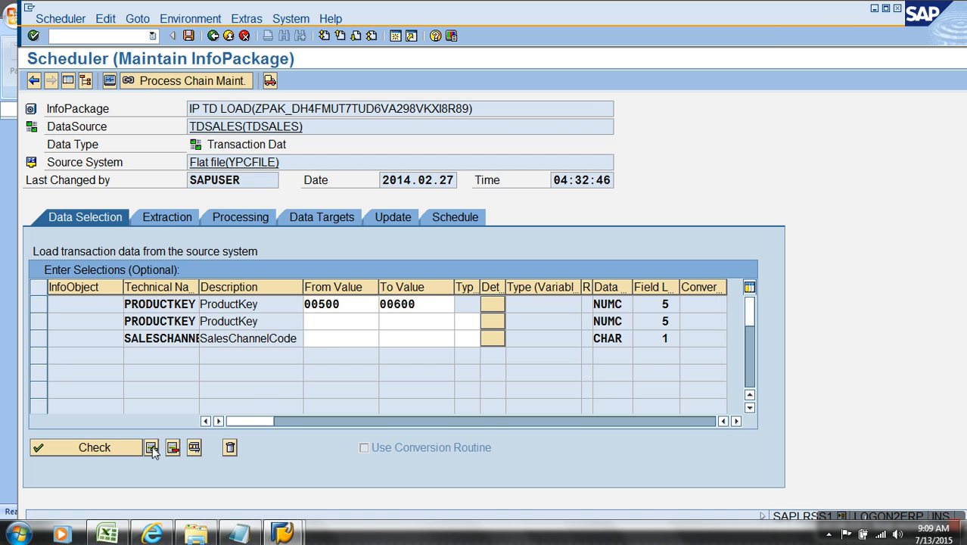
click(337, 327)
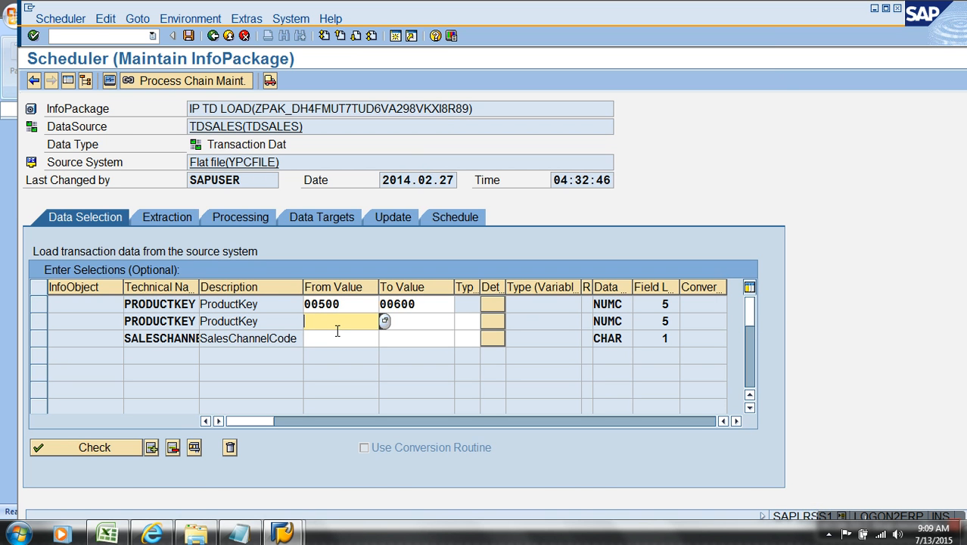
text(300)
key(Tab)
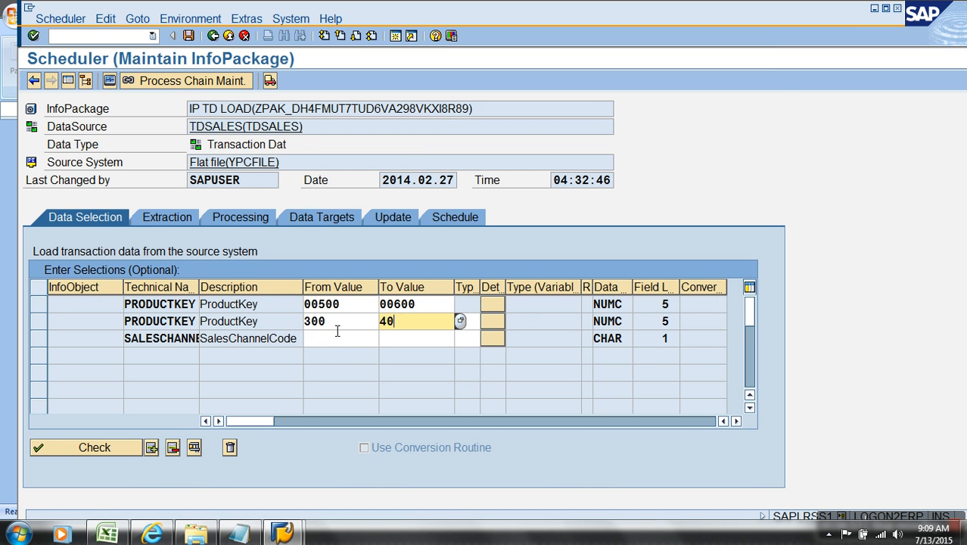
key(Return)
Save the InfoPackage, start its data load immediately and open the InfoPackage monitor.
click(189, 36)
click(443, 217)
click(148, 381)
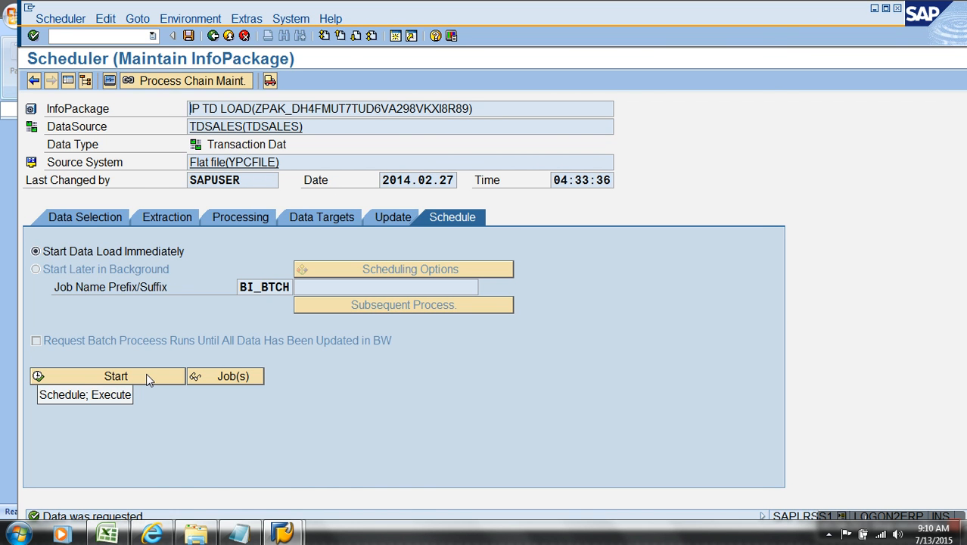
click(110, 80)
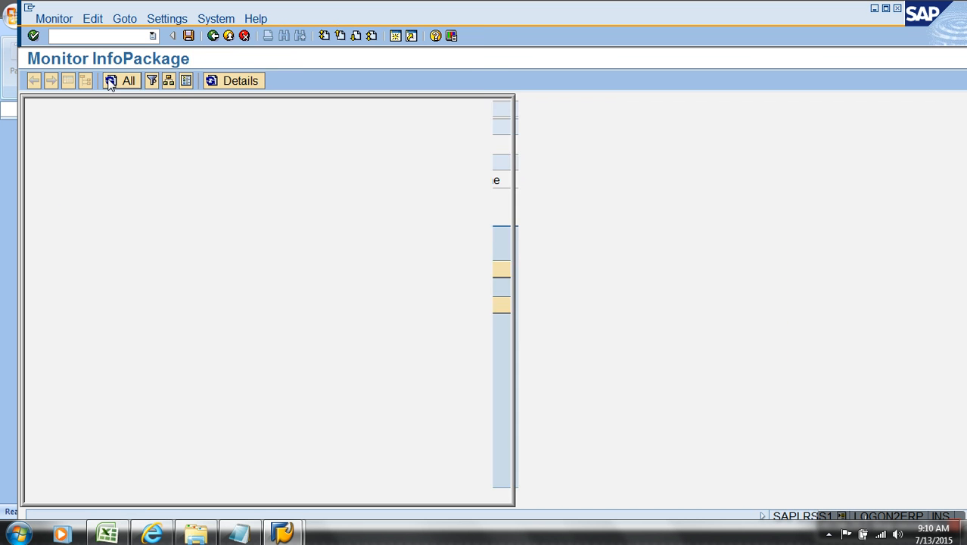
Check the newest successful request of 2014.02.27 in the monitor and go back to the favorites tree.
click(46, 131)
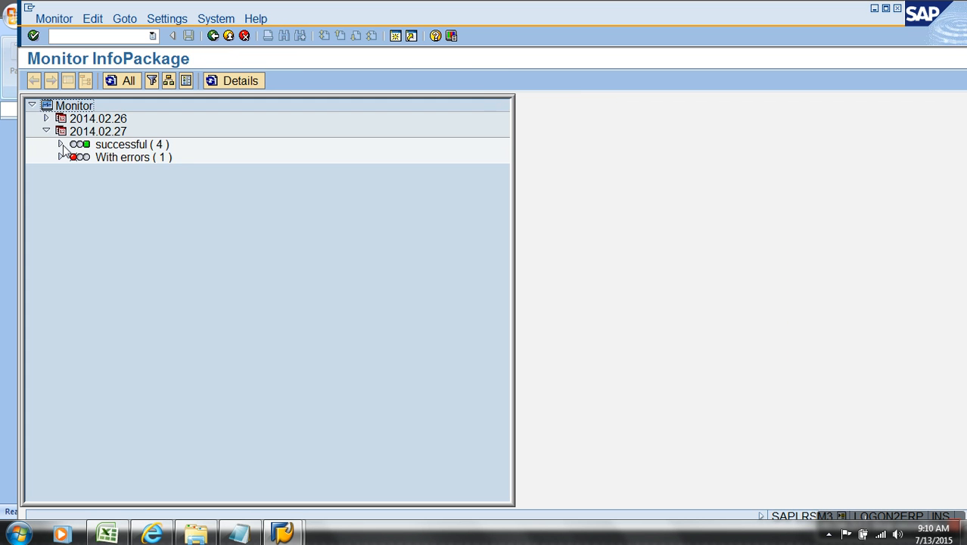
click(61, 144)
click(208, 222)
click(229, 36)
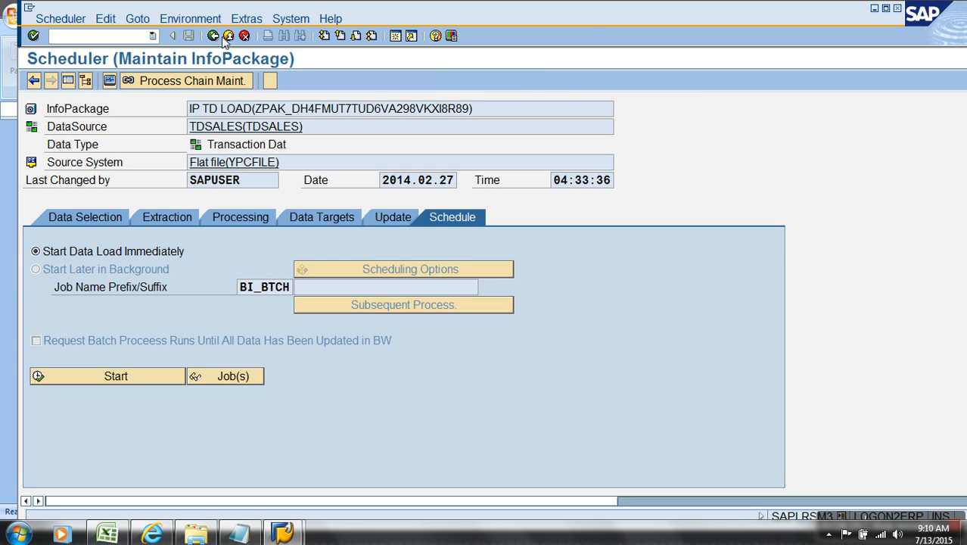
click(229, 36)
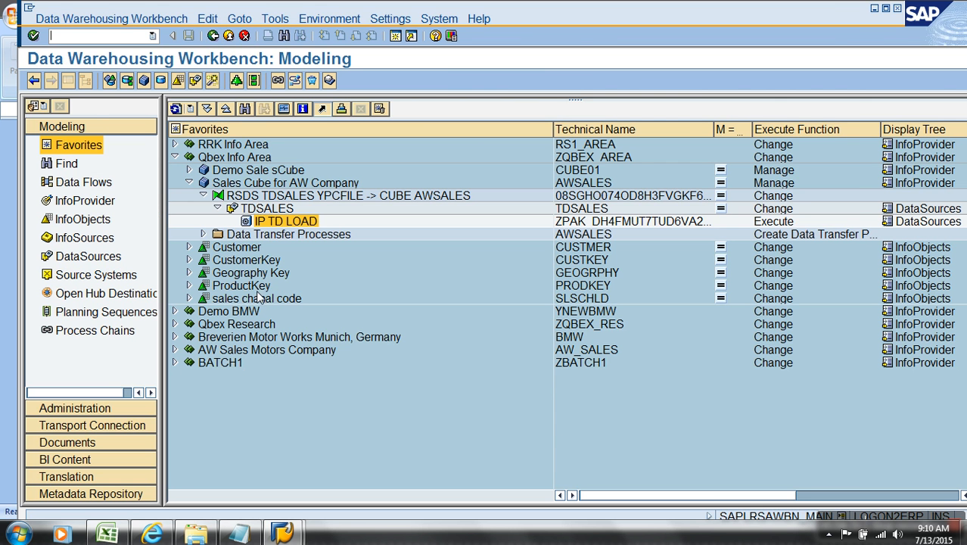
Open the PSA request management of TDSALES and display all records of the request loaded at 04:33:35.
right_click(269, 209)
click(301, 346)
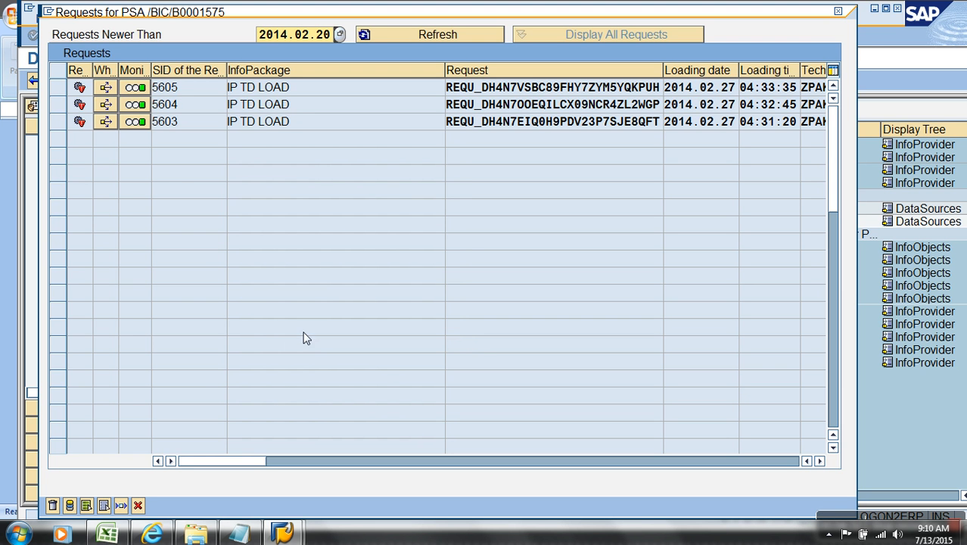
click(61, 94)
click(86, 506)
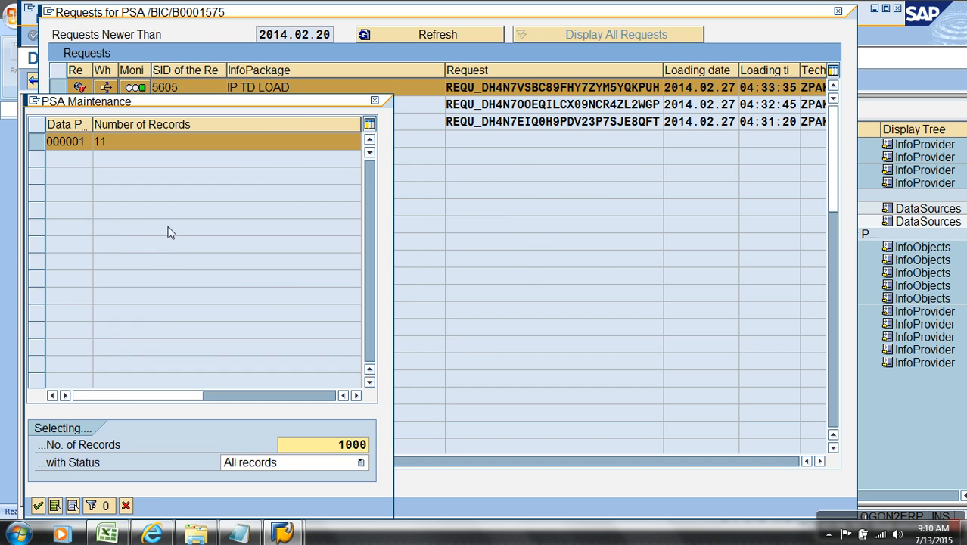
click(38, 505)
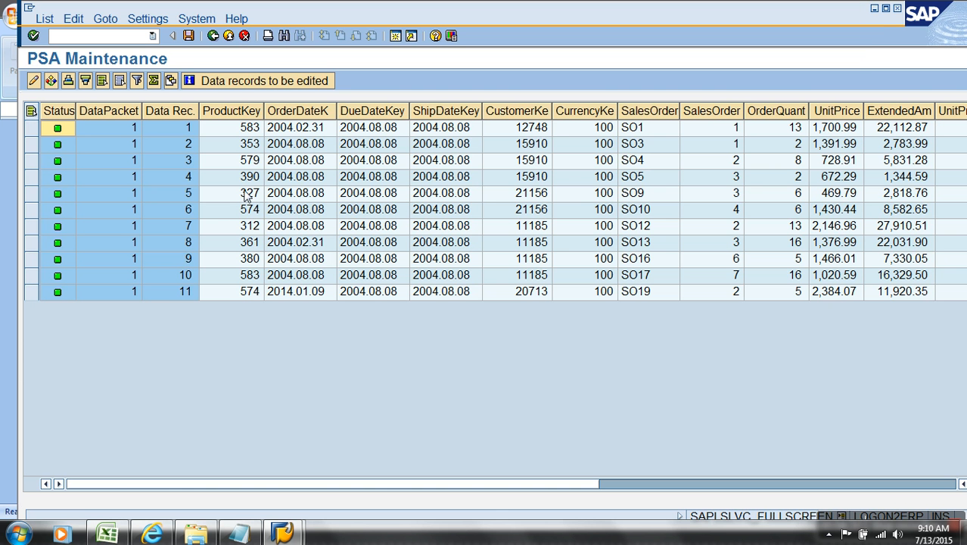
Sort the displayed PSA records by ProductKey in ascending order.
click(258, 130)
click(256, 112)
click(85, 80)
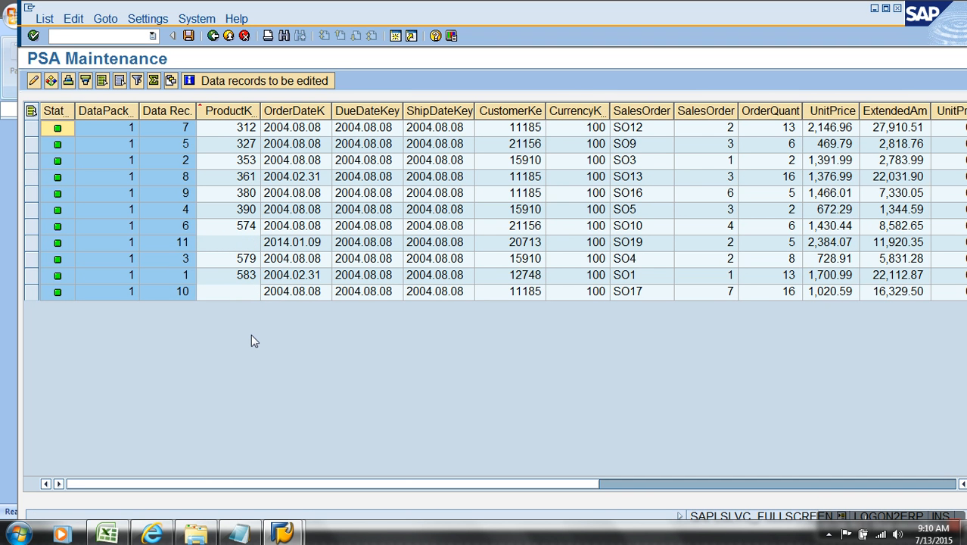
Compare the sorted ProductKey values with both selection ranges, and close the PSA records and request list.
click(241, 227)
click(246, 279)
click(243, 143)
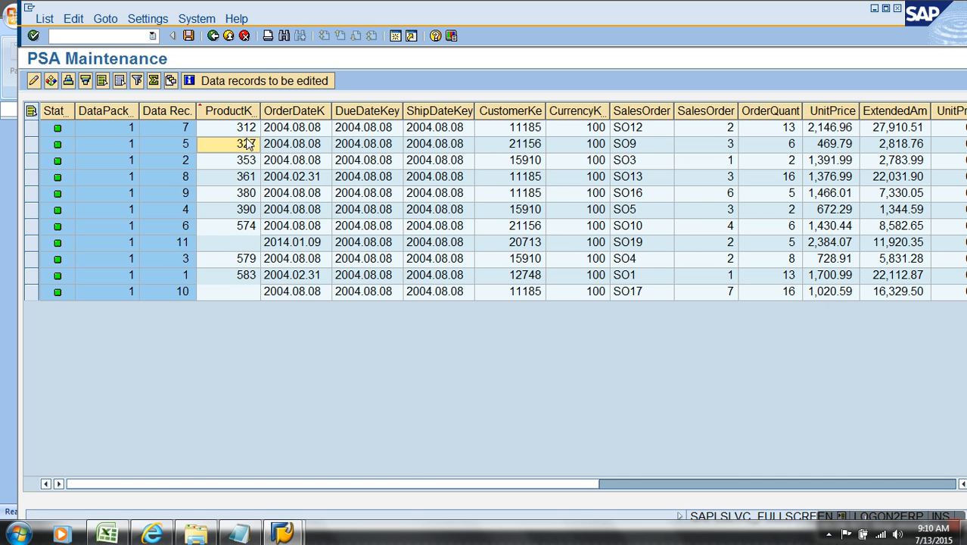
click(228, 35)
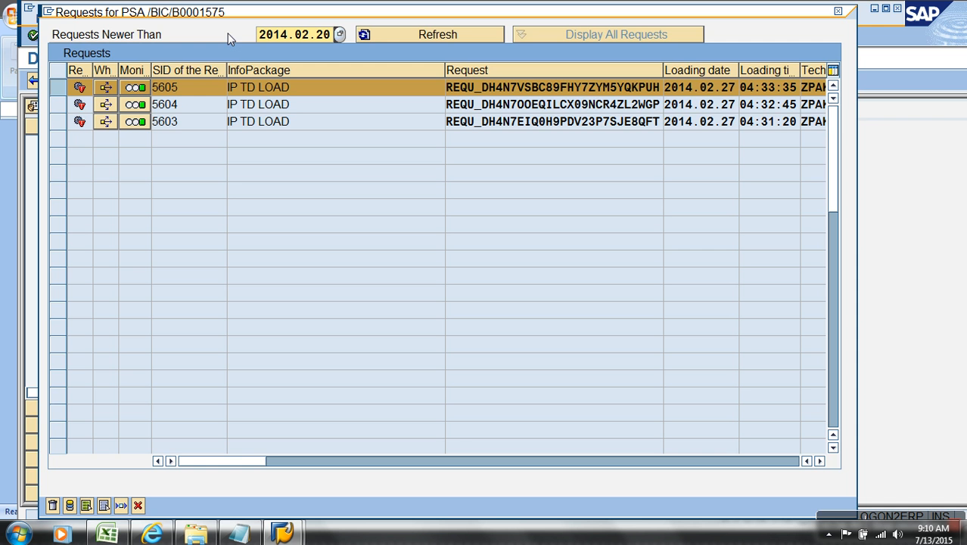
click(138, 506)
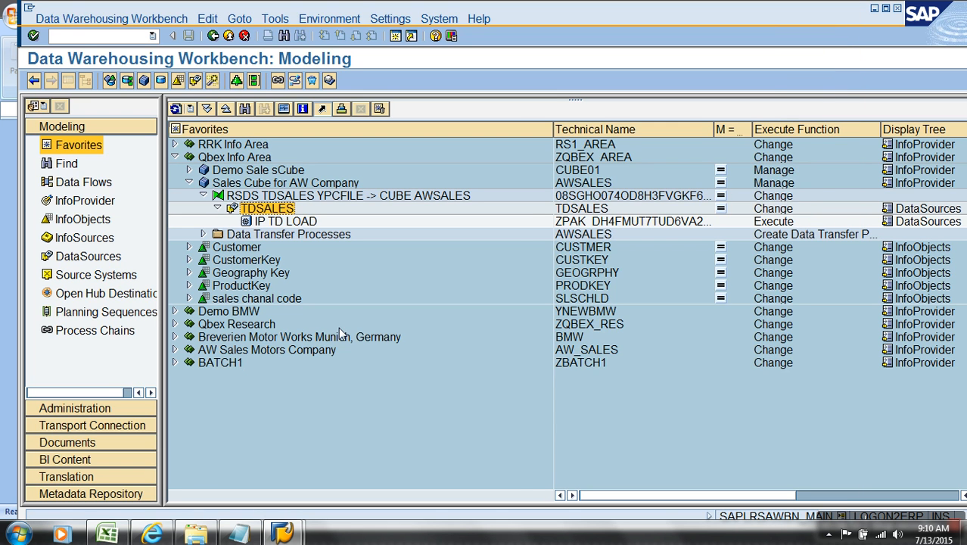
Open IP TD LOAD again from the favorites tree and show its data selection at full width.
double_click(286, 221)
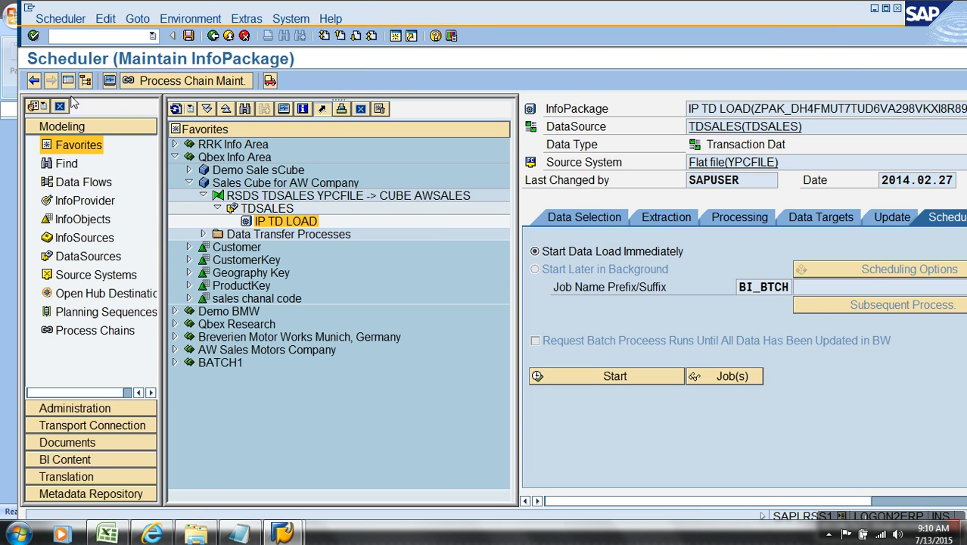
click(68, 80)
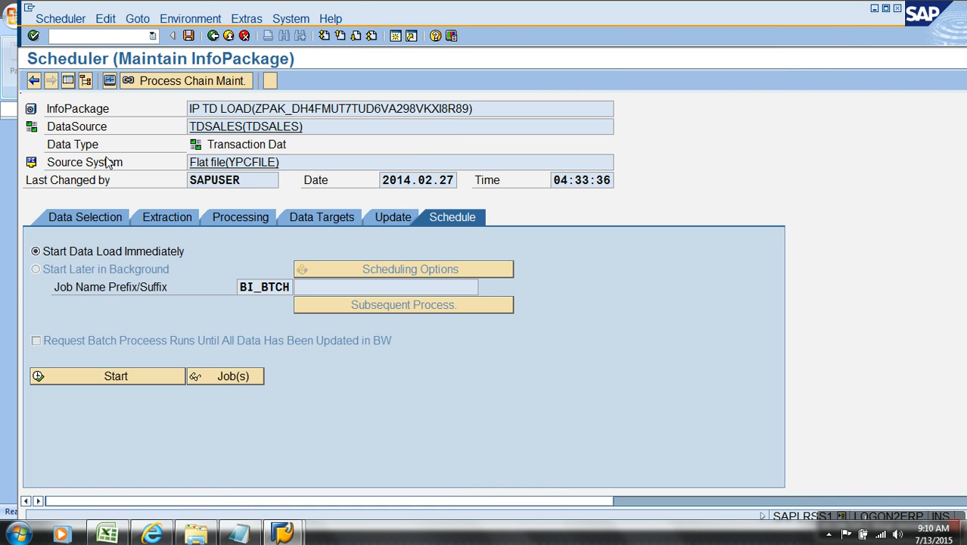
click(98, 218)
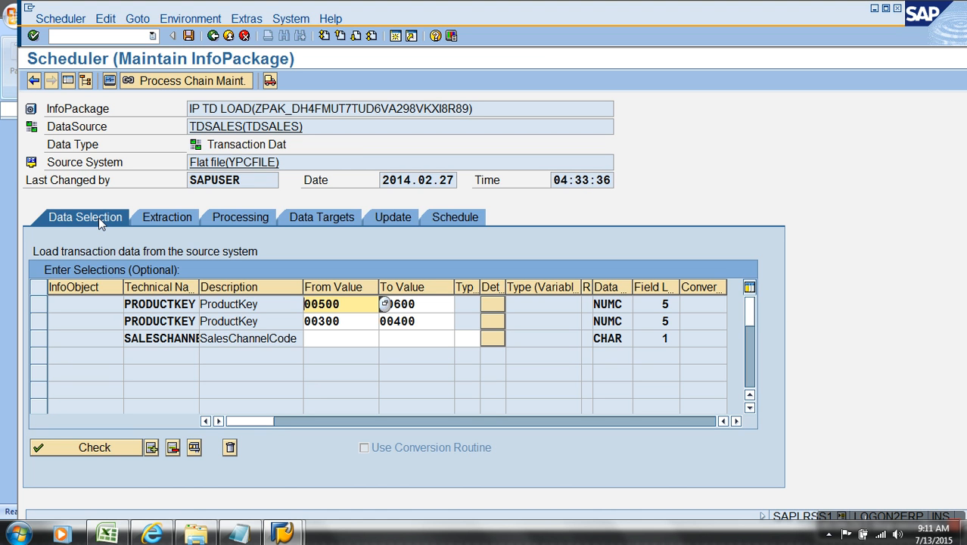
Clear the From and To Values of both ProductKey selection rows and save the InfoPackage.
key(BackSpace)
key(BackSpace)
key(BackSpace)
key(BackSpace)
key(BackSpace)
key(Tab)
key(Delete)
key(Tab)
key(Tab)
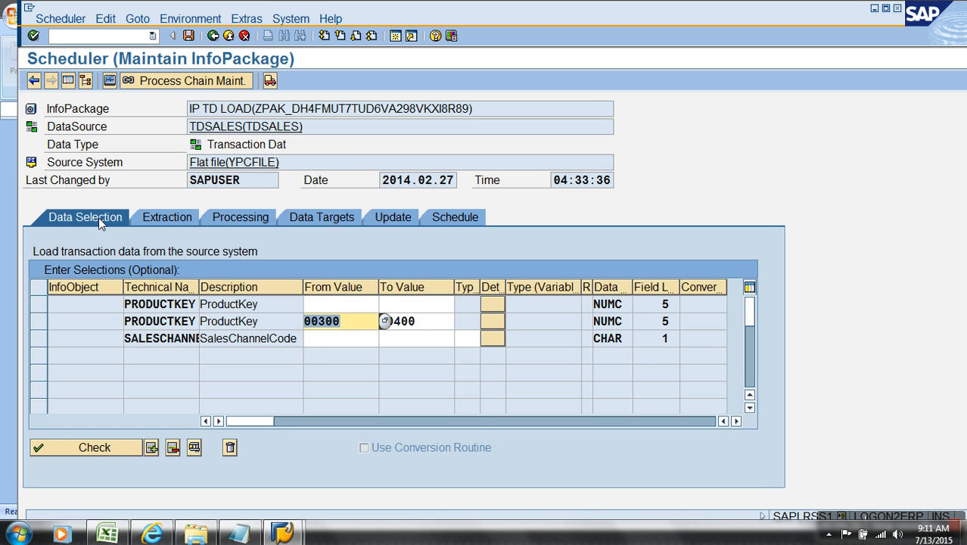
key(Delete)
key(Tab)
key(Delete)
key(Return)
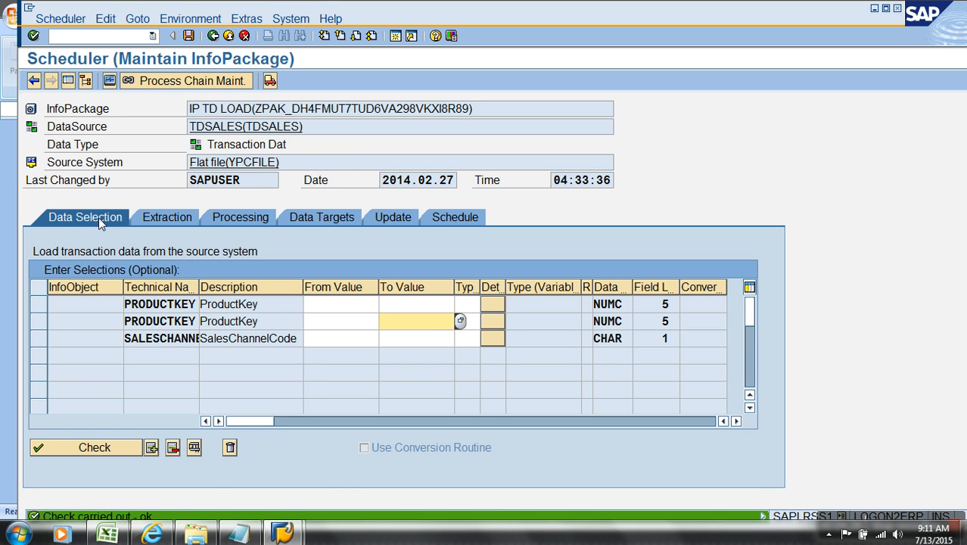
click(189, 37)
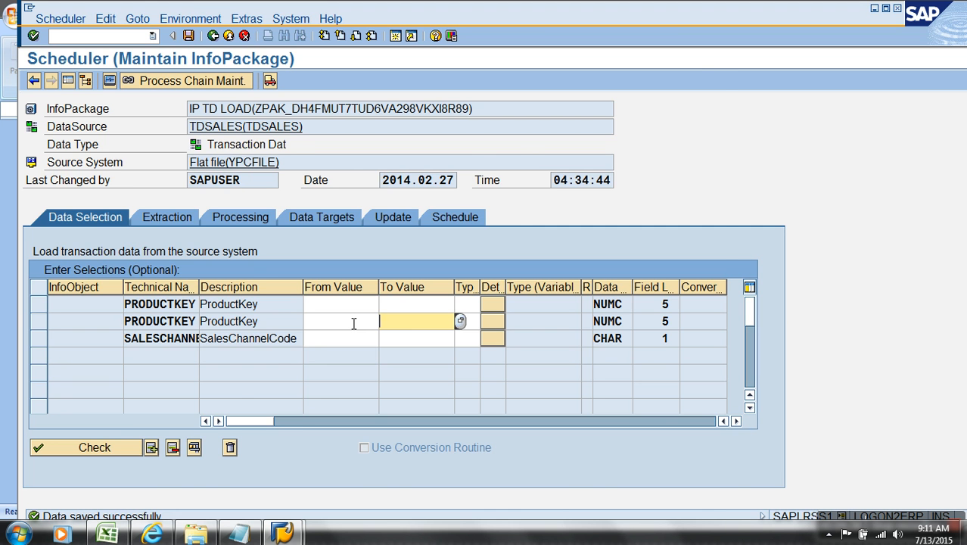
Open the 3 KB Sales_transactions_dummy CSV from the AW_sales folder in Excel and select the OrderDateKey value in row 20.
click(196, 535)
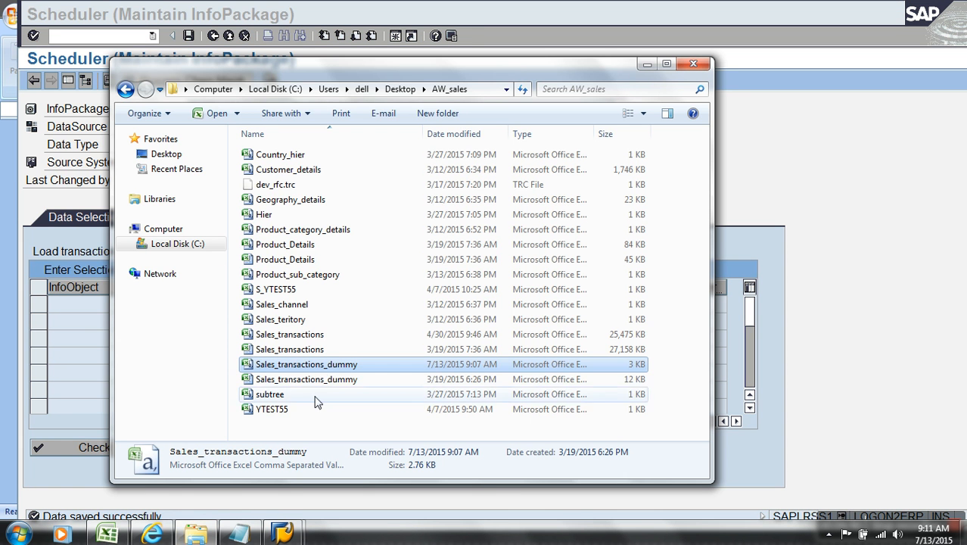
right_click(322, 368)
click(344, 74)
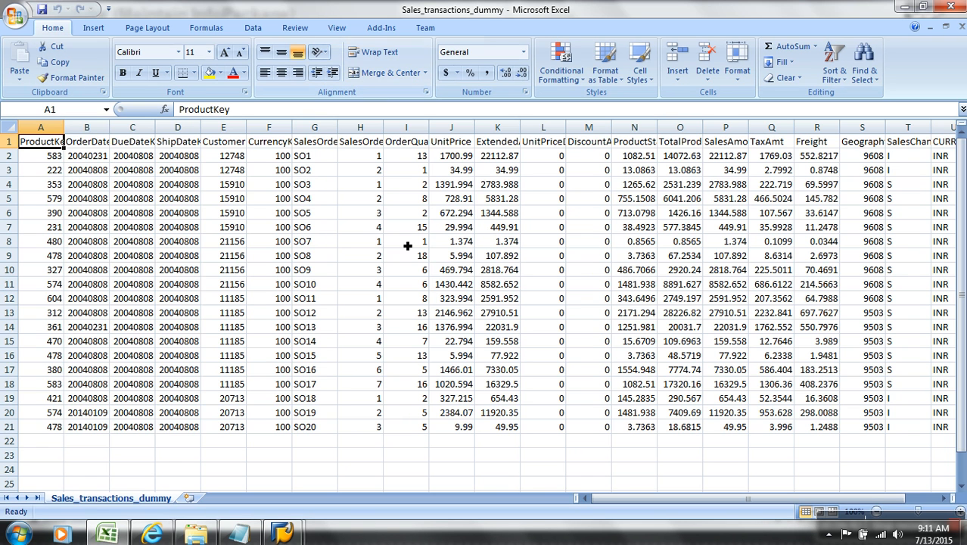
click(105, 416)
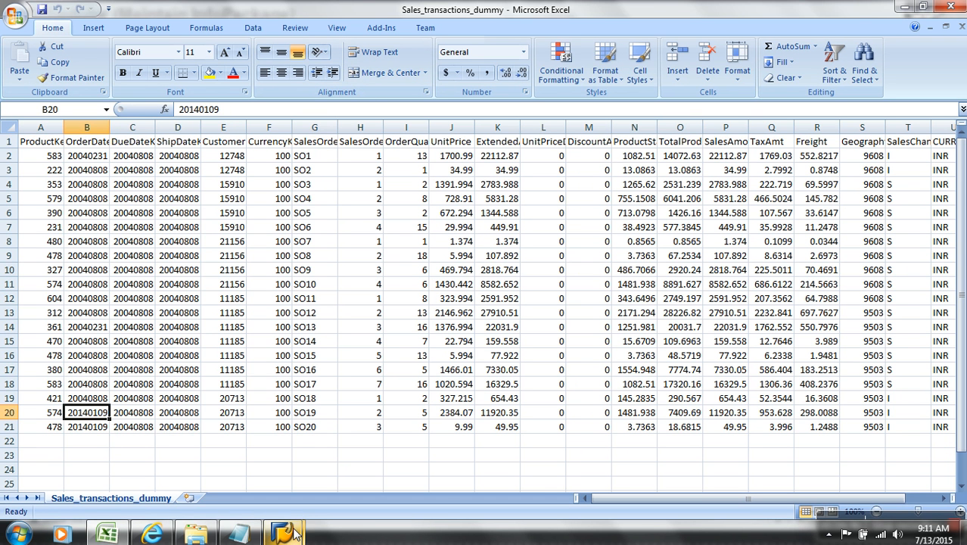
Switch to SAP, check the date in the system status information, and return to the Excel sheet.
mouse_move(285, 534)
click(325, 471)
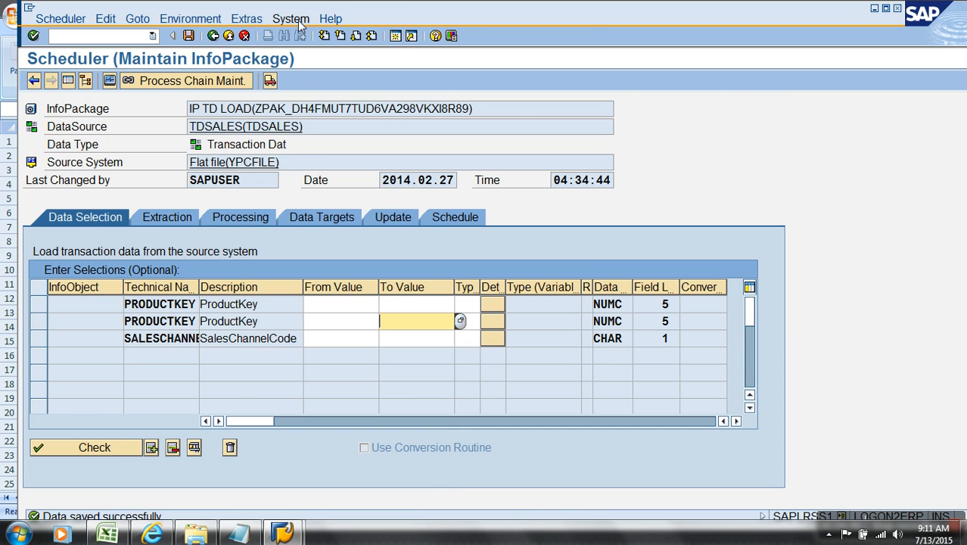
click(291, 19)
click(356, 207)
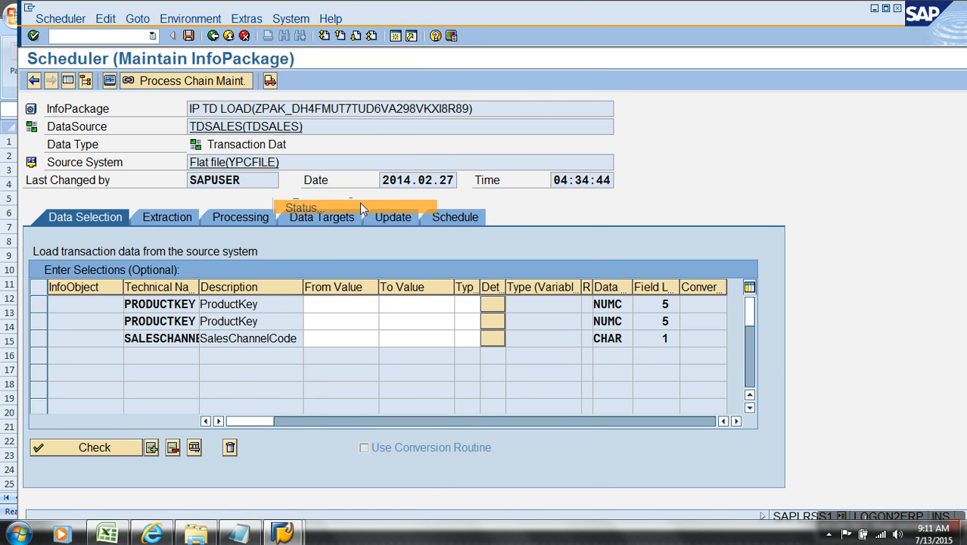
drag(432, 72, 501, 69)
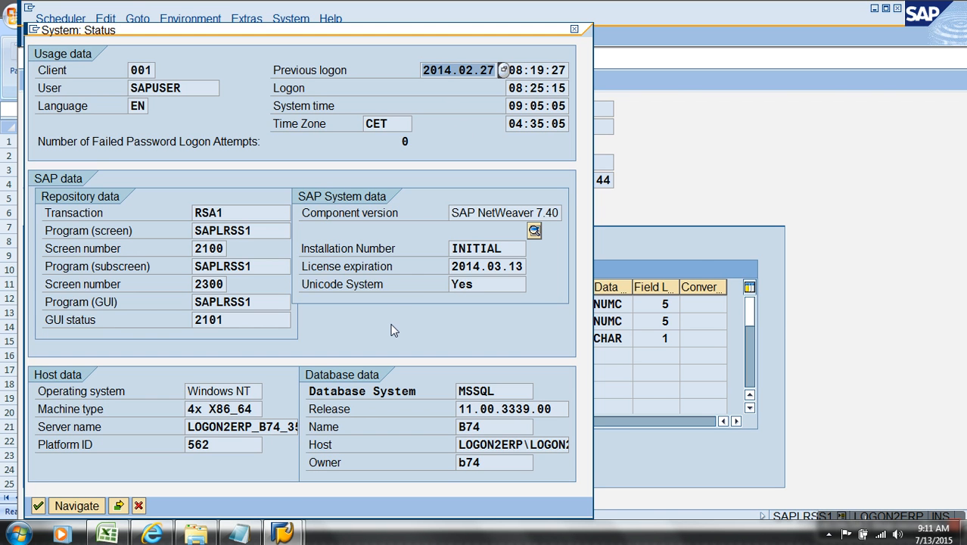
key(alt+Tab)
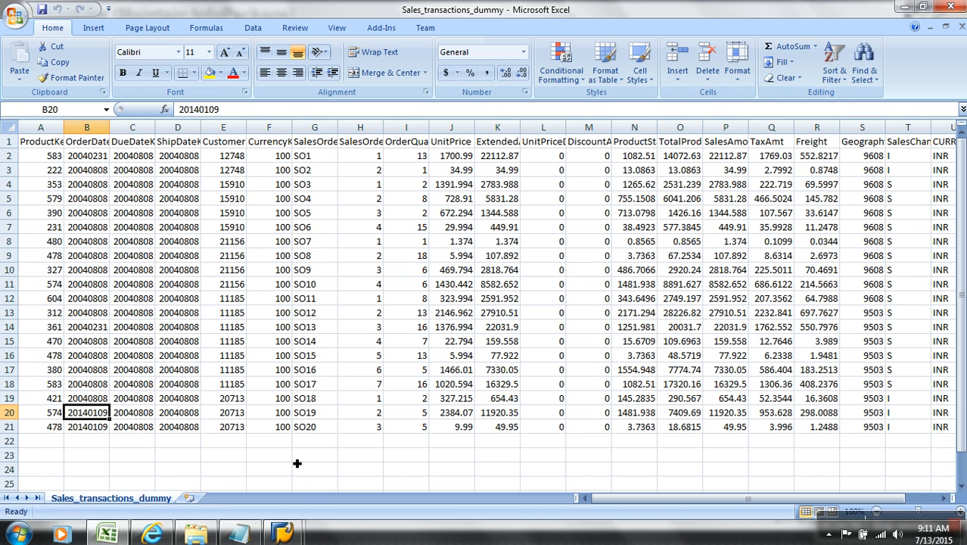
Set the OrderDateKey in row 20 to 20140227 and copy that value to row 21.
click(251, 112)
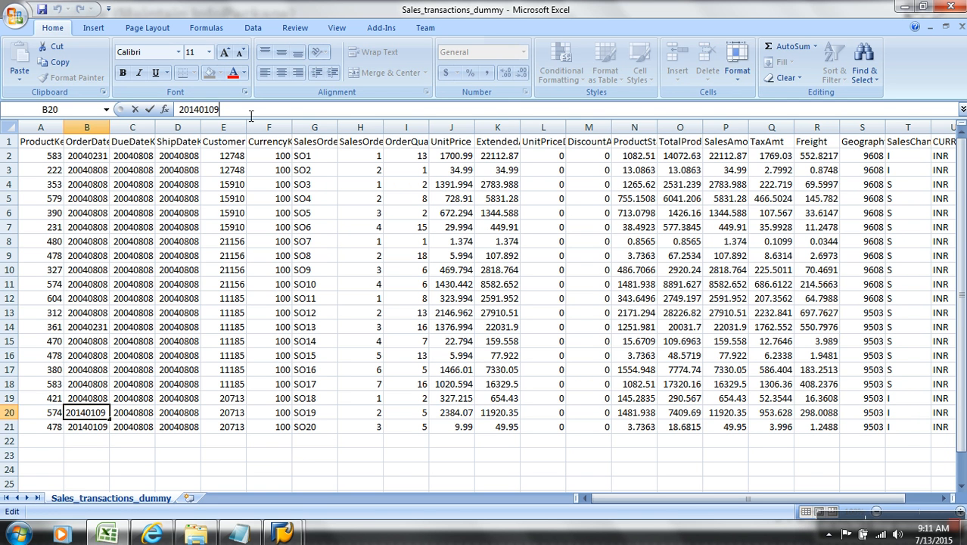
key(BackSpace)
key(BackSpace)
key(BackSpace)
text(27)
click(118, 485)
click(104, 415)
key(ctrl+c)
click(97, 429)
key(ctrl+v)
key(Escape)
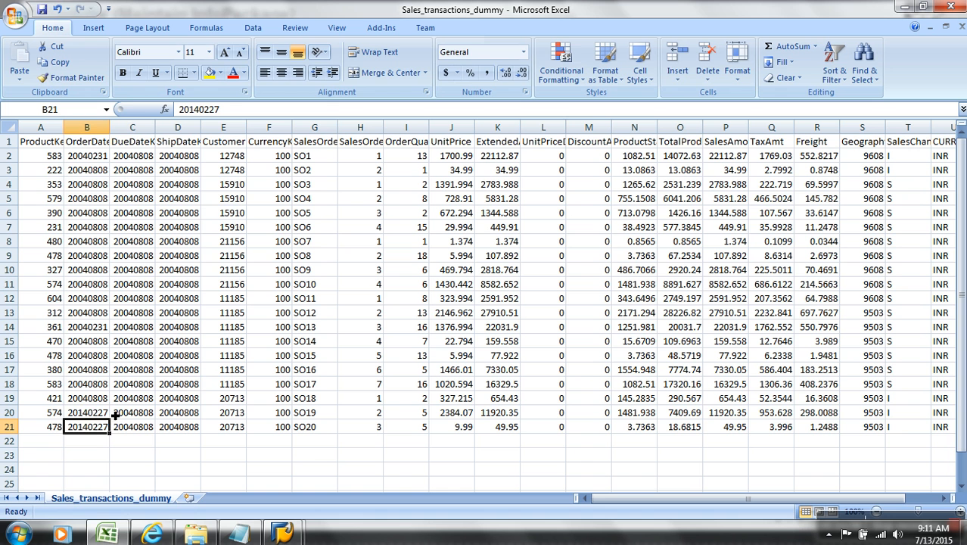
Change the OrderDateKey values in rows 20 and 21 to 20140226.
click(106, 417)
click(235, 115)
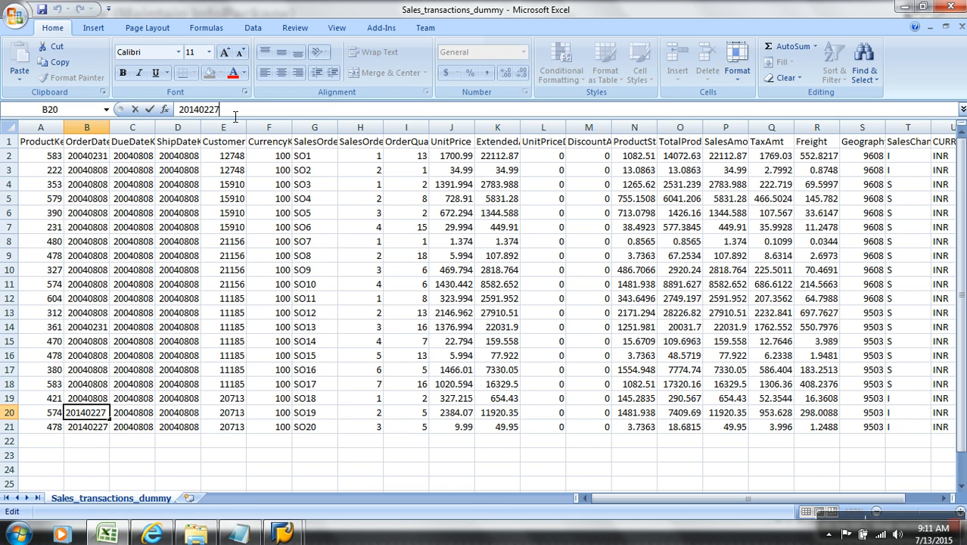
key(BackSpace)
text(6)
key(Return)
click(230, 110)
key(BackSpace)
text(6)
click(268, 298)
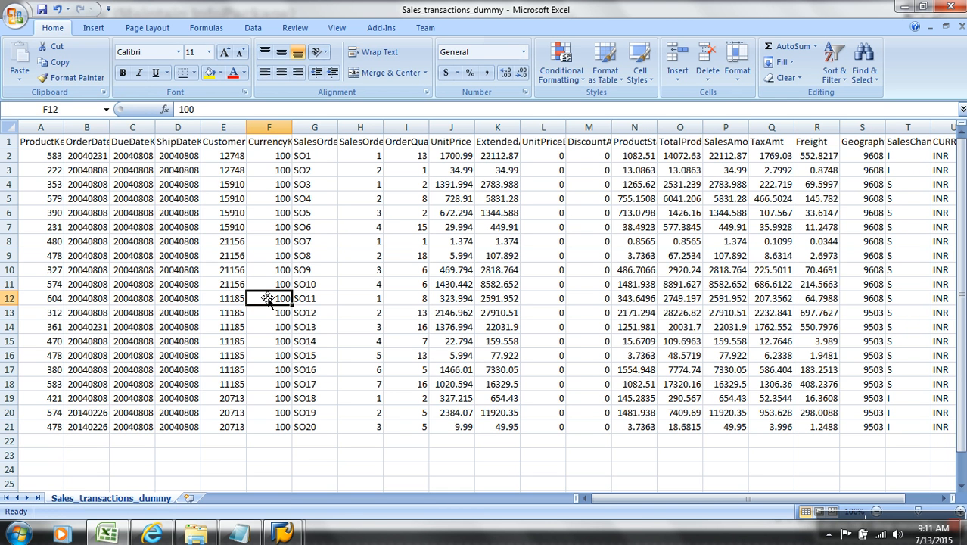
Review the OrderDateKey entries of the last two rows, save Sales_transactions_dummy in CSV format, and close it.
click(96, 148)
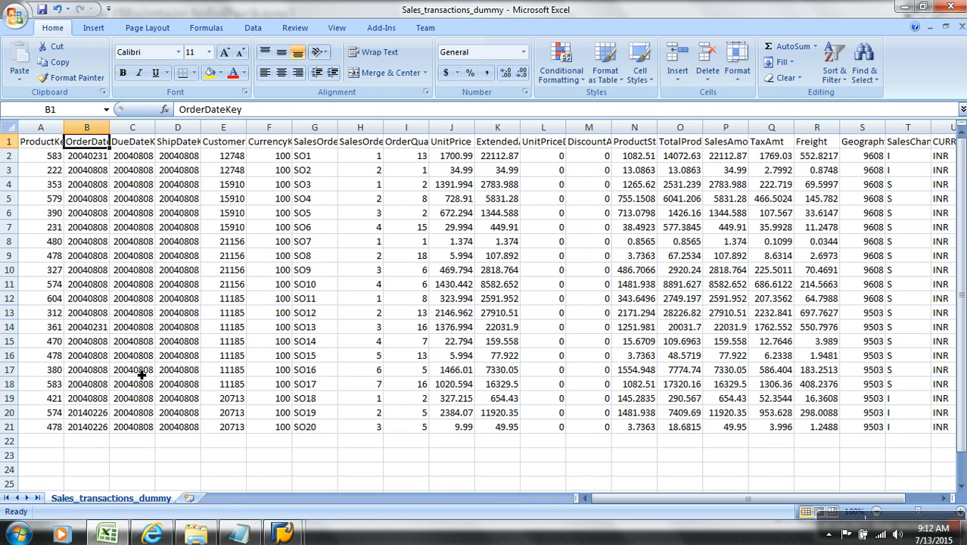
drag(105, 413, 111, 429)
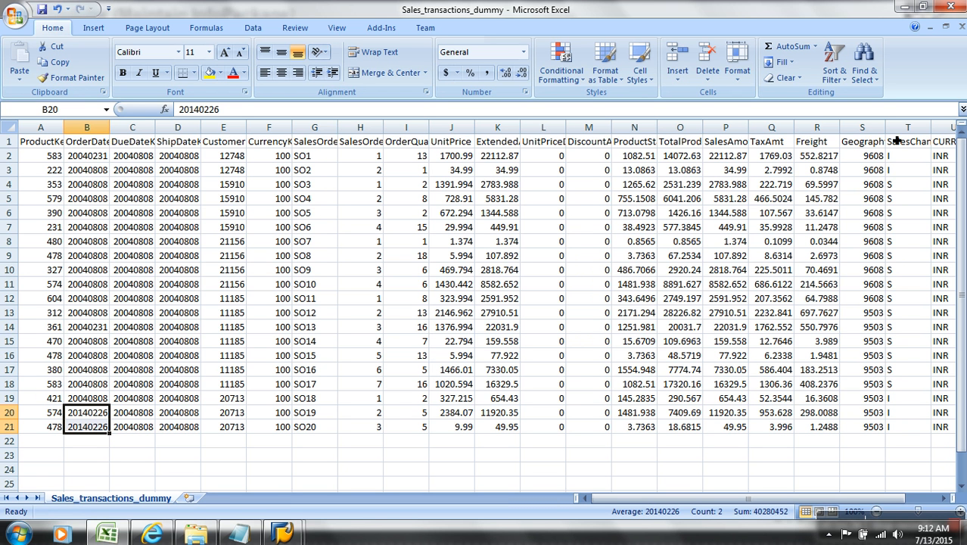
click(59, 414)
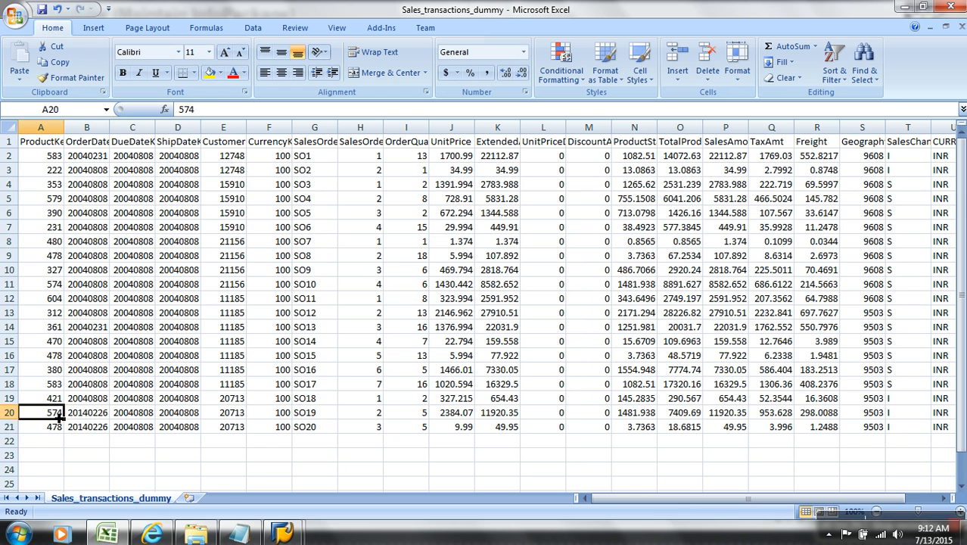
drag(59, 418, 58, 415)
click(58, 414)
click(41, 10)
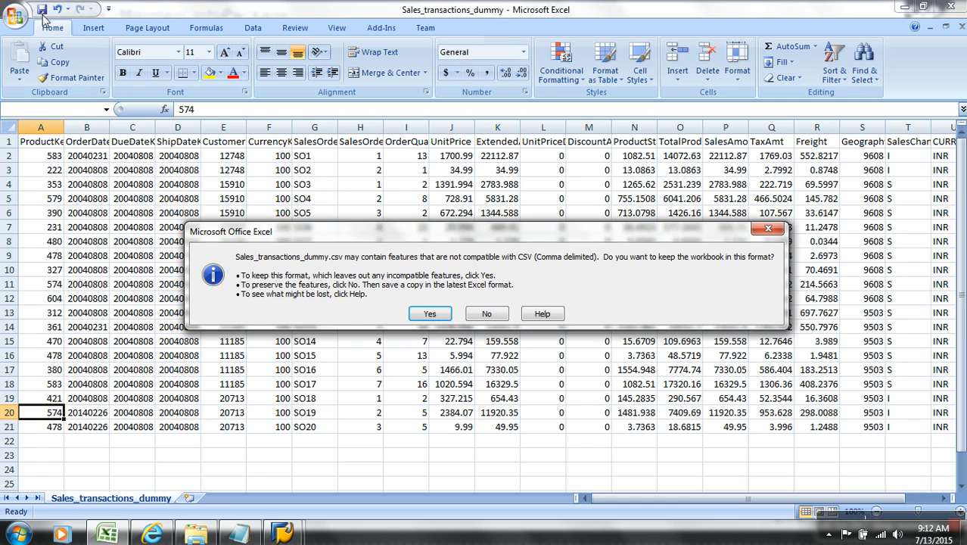
click(429, 314)
click(961, 26)
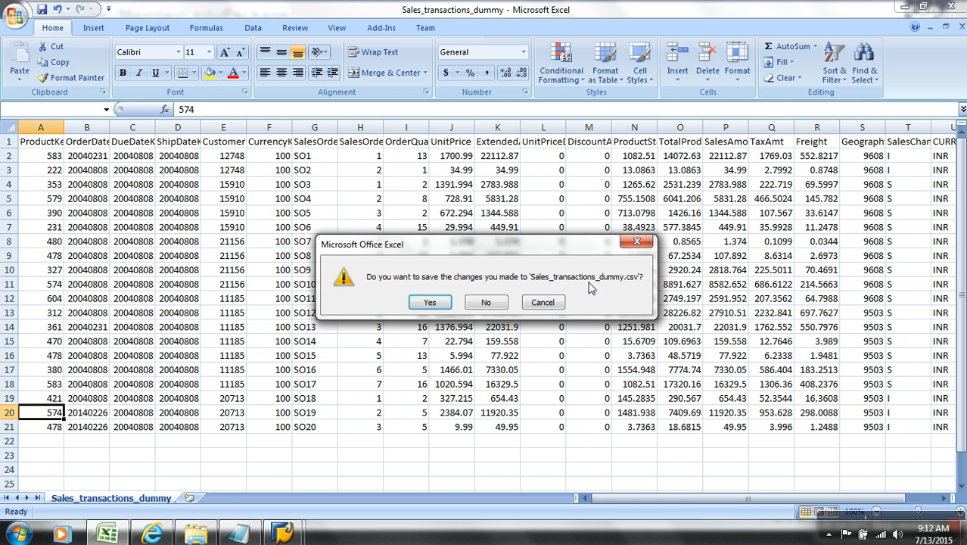
click(430, 300)
click(436, 321)
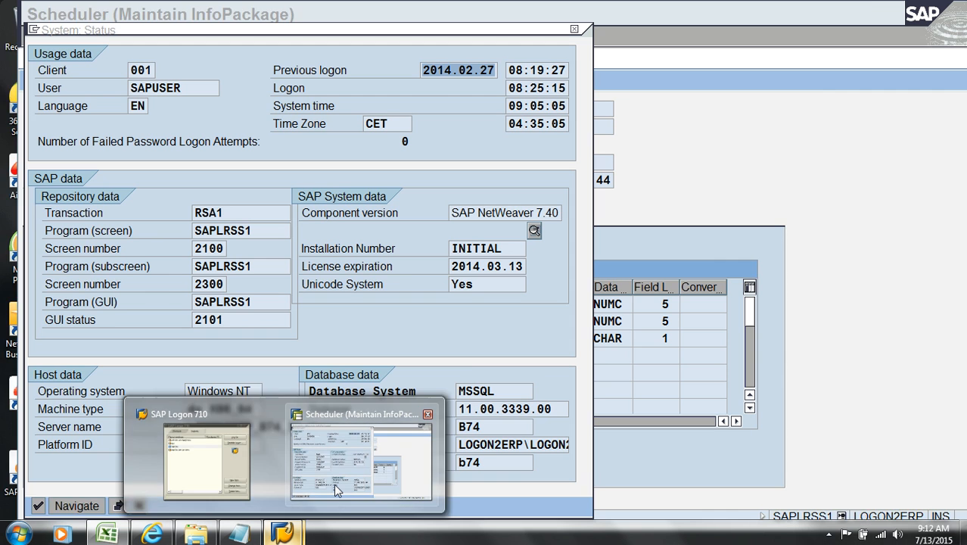
Switch to SAP, close the system status, and open the field list of DataSource TDSALES in change mode.
click(334, 484)
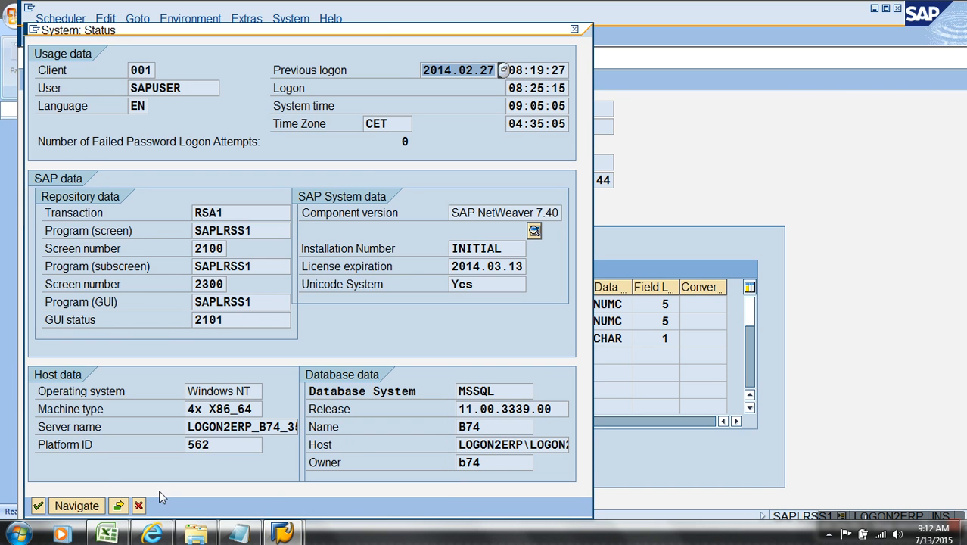
key(Return)
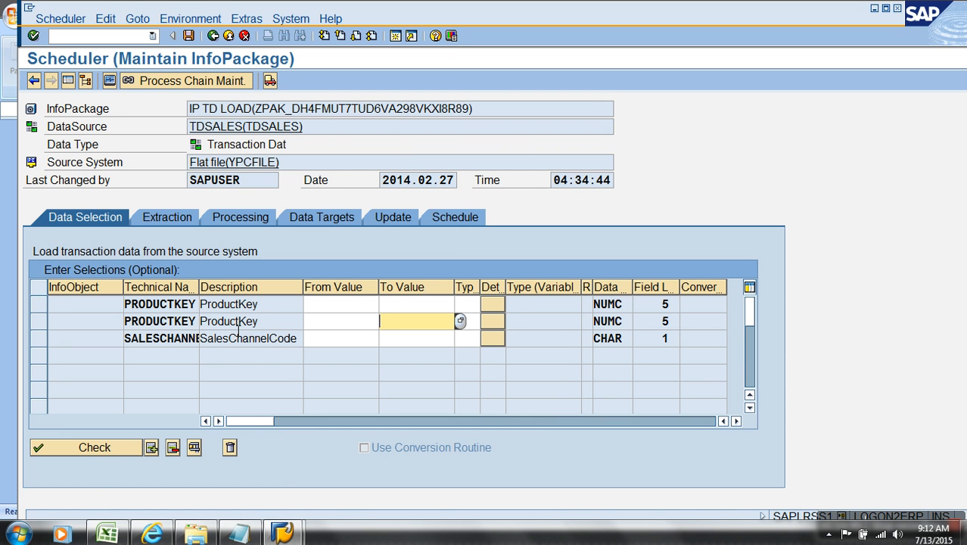
click(261, 127)
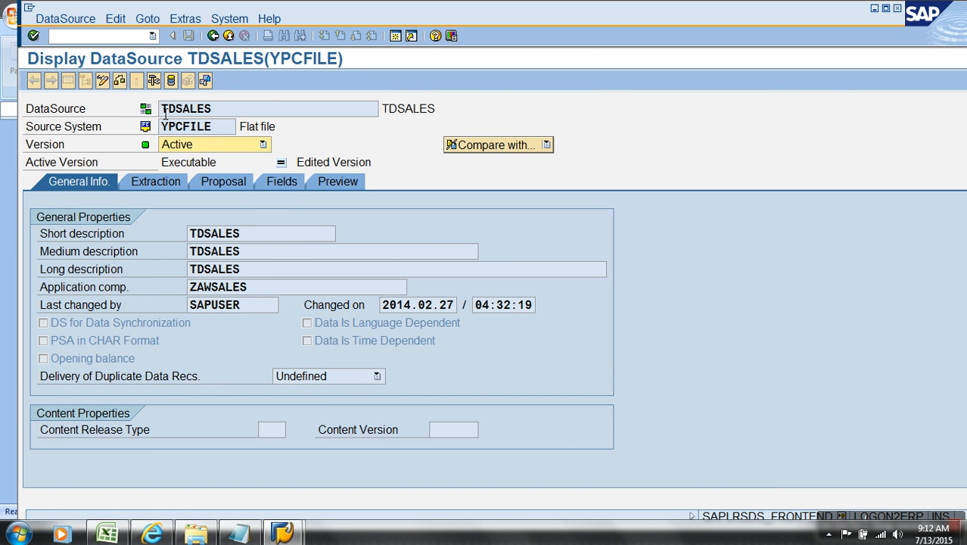
click(265, 183)
click(102, 81)
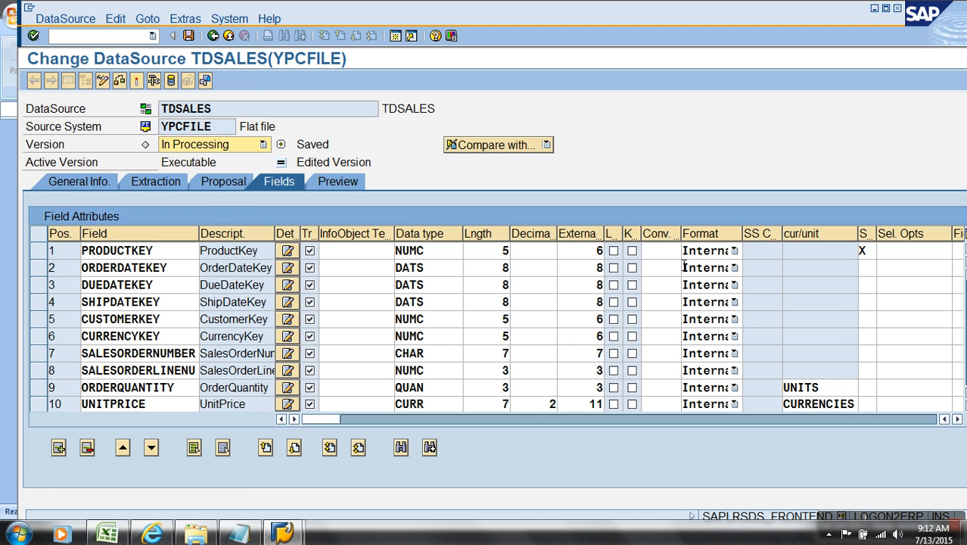
Set the ORDERDATEKEY field's selection to X (Selection Possible) and activate the DataSource, closing its log.
click(867, 268)
click(883, 268)
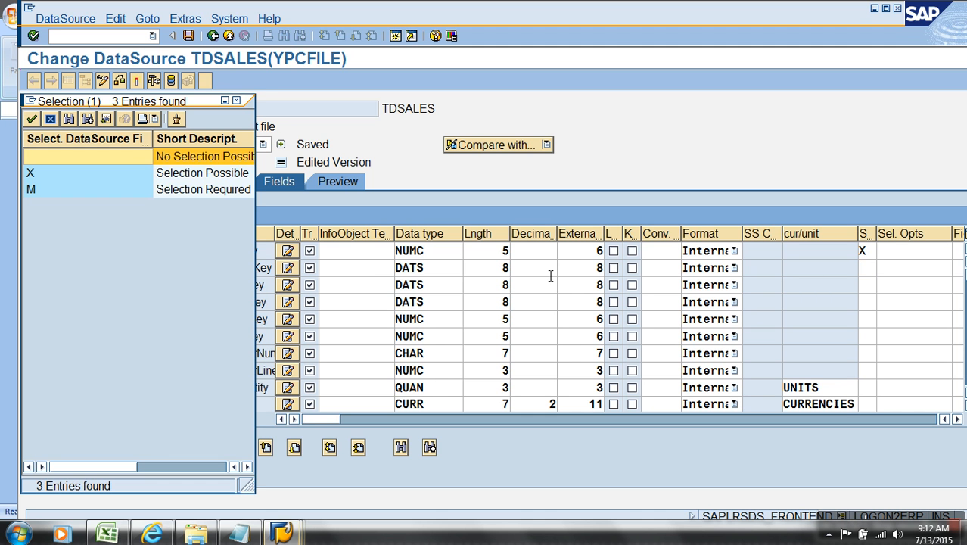
click(112, 173)
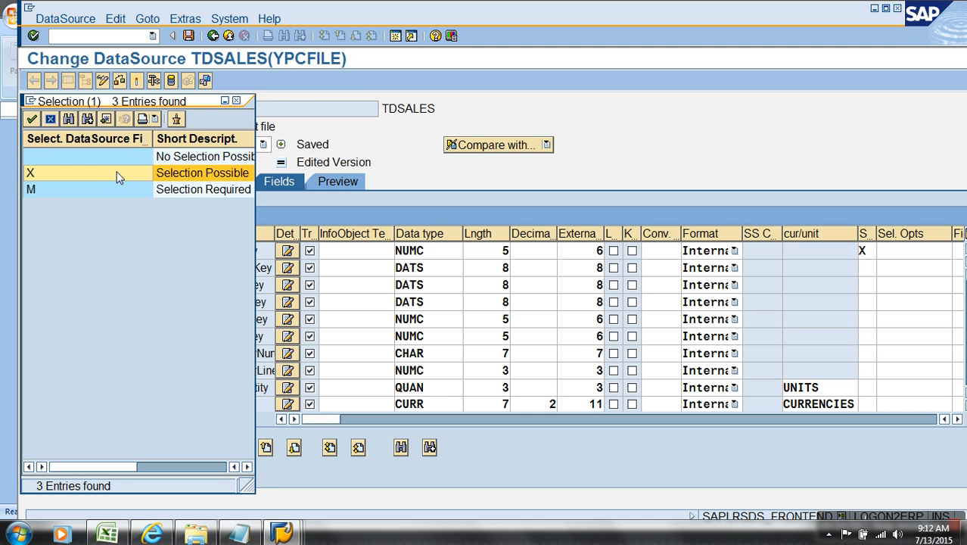
double_click(117, 175)
click(138, 81)
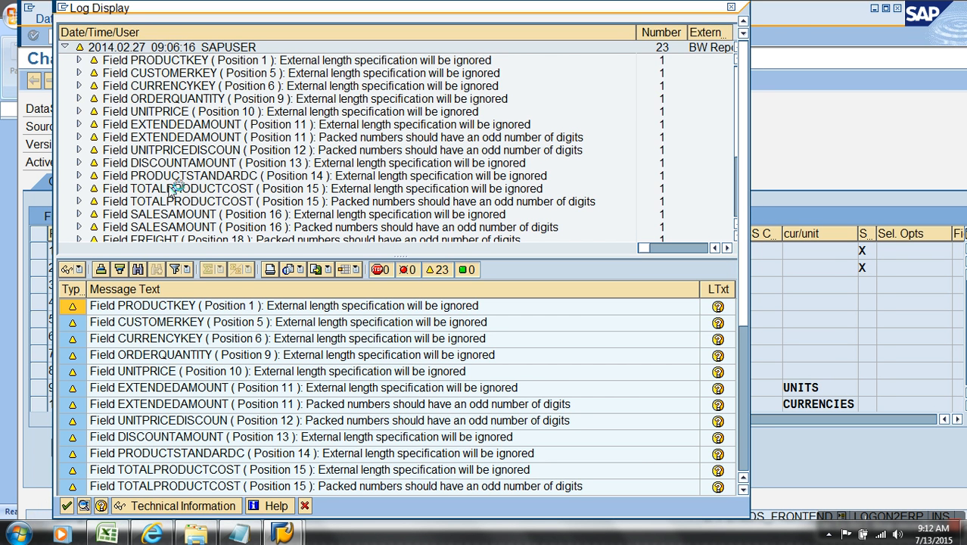
key(Return)
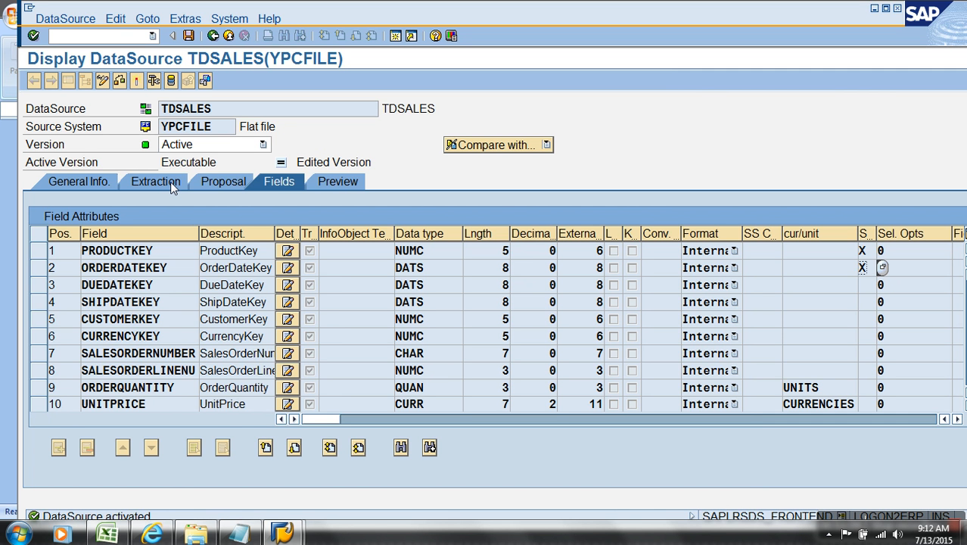
Leave the DataSource, reopen IP TD LOAD from the favorites to check its data selection, and exit to the workbench.
click(213, 37)
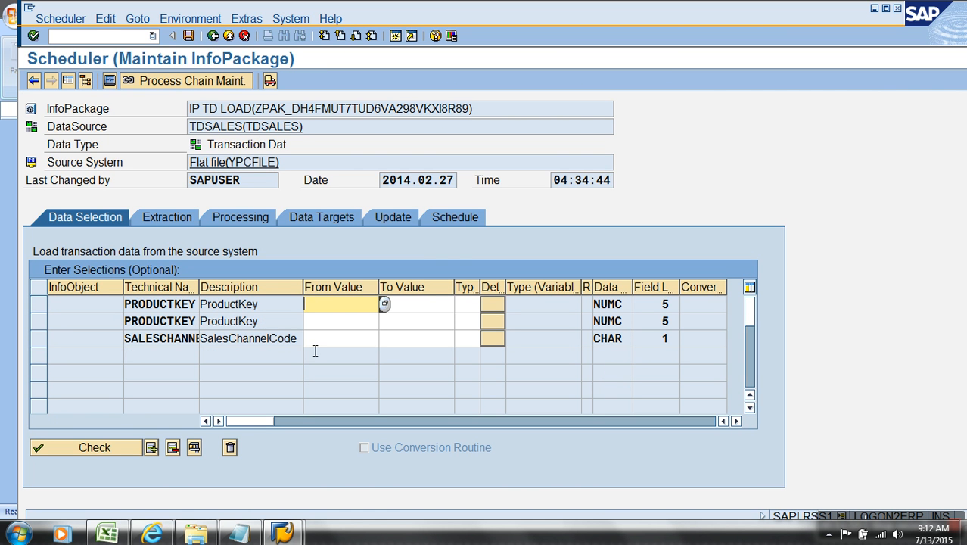
click(231, 38)
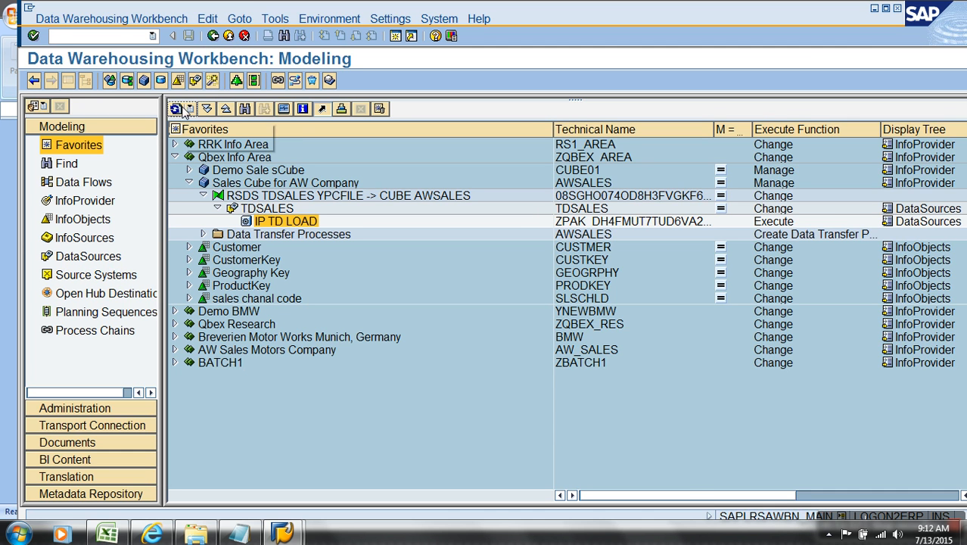
double_click(265, 221)
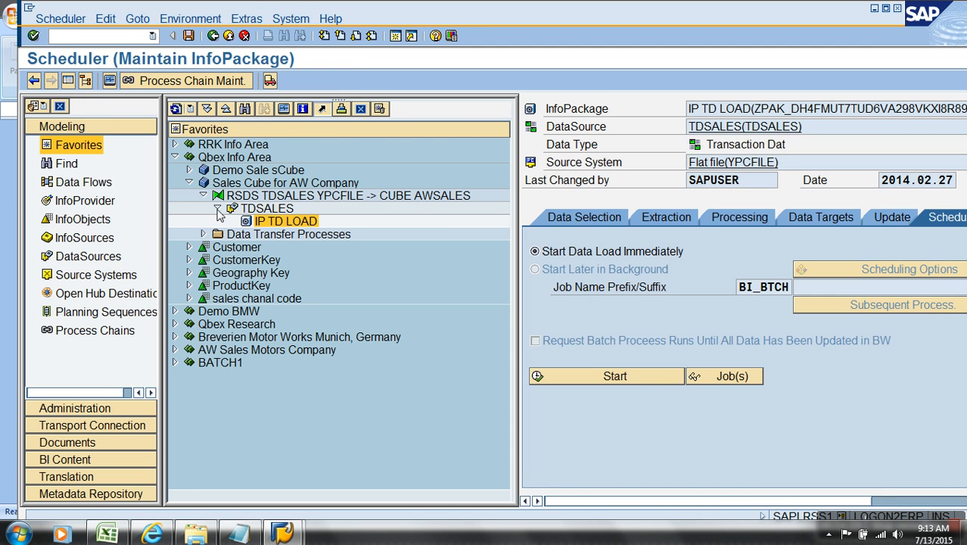
click(85, 80)
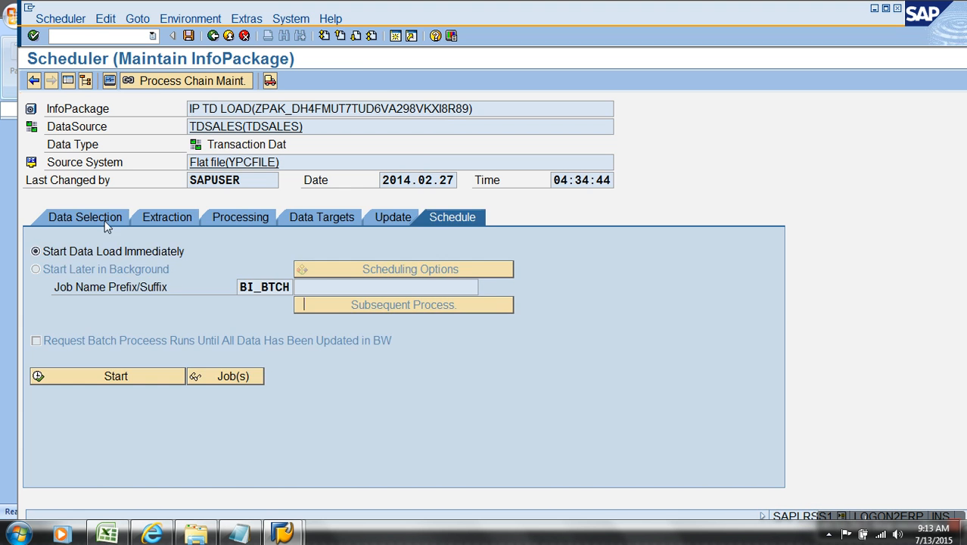
click(85, 217)
click(230, 37)
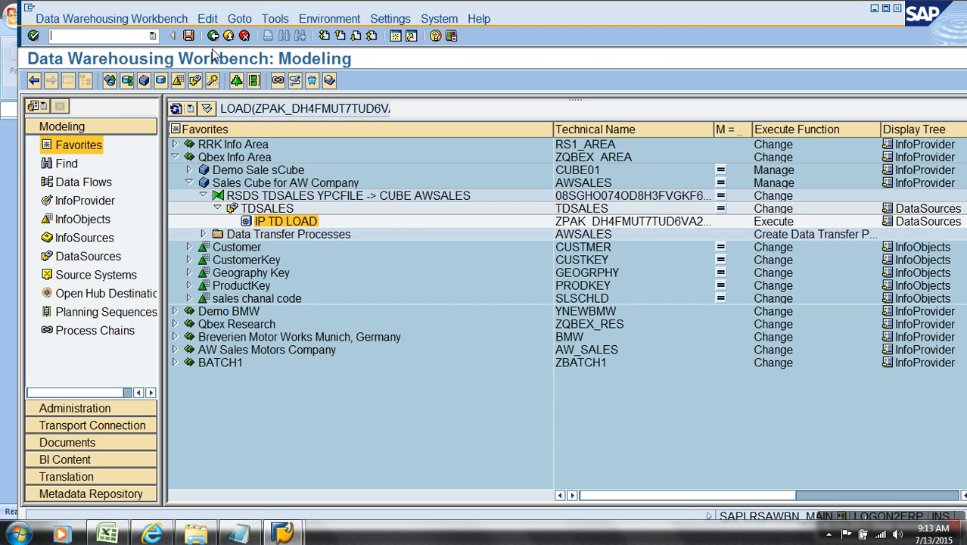
Restart the workbench with /nrsa1, expand Qbex Info Area and Sales Cube for AW Company down to TDSALES, and open IP TD LOAD.
text(/nrsa1)
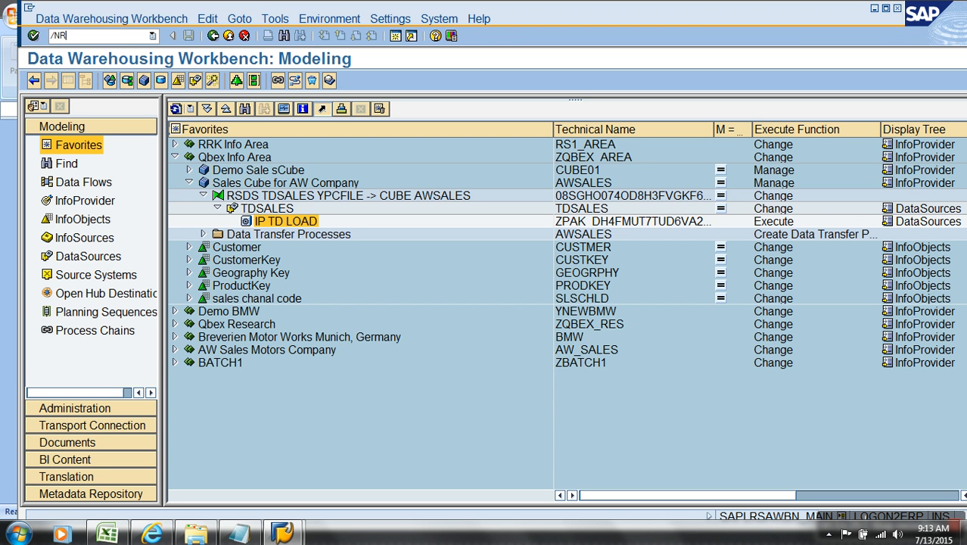
key(Return)
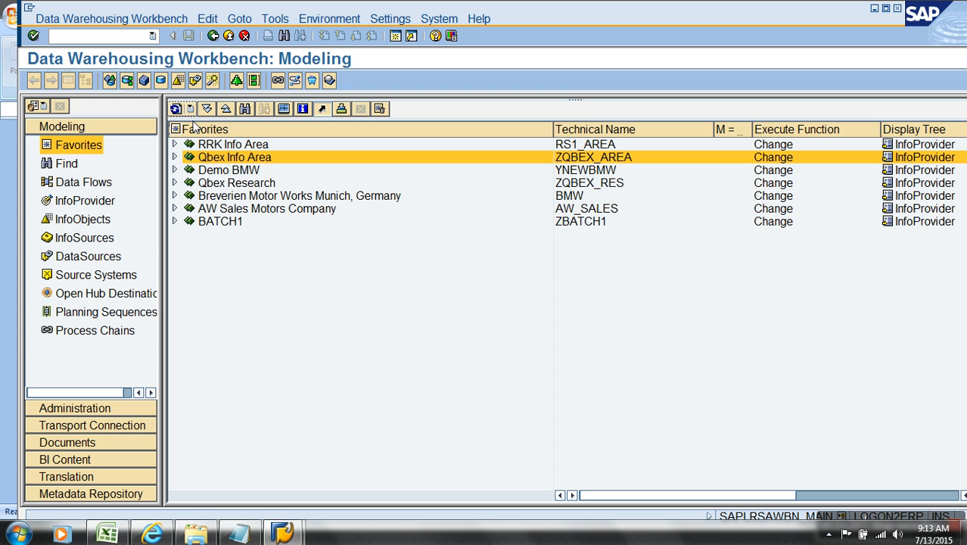
click(174, 158)
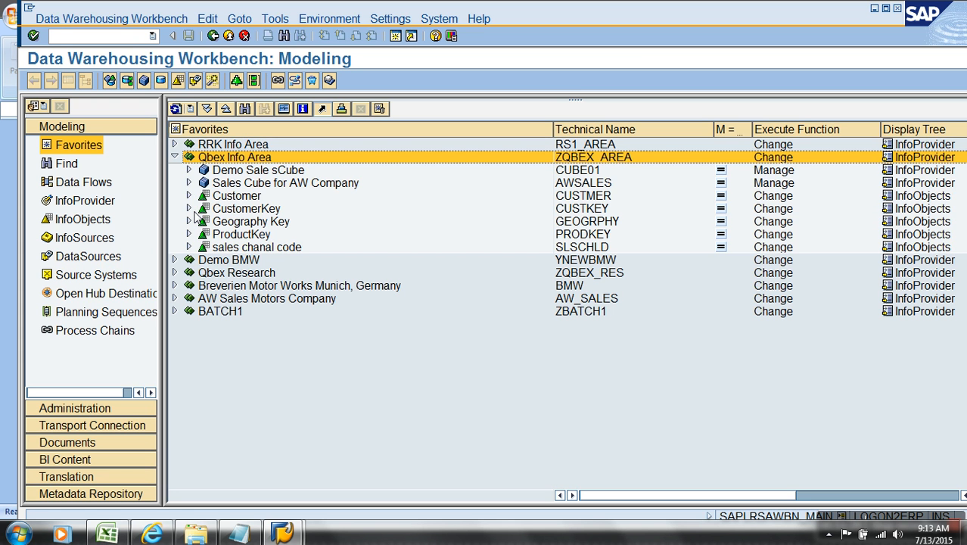
click(189, 184)
click(203, 197)
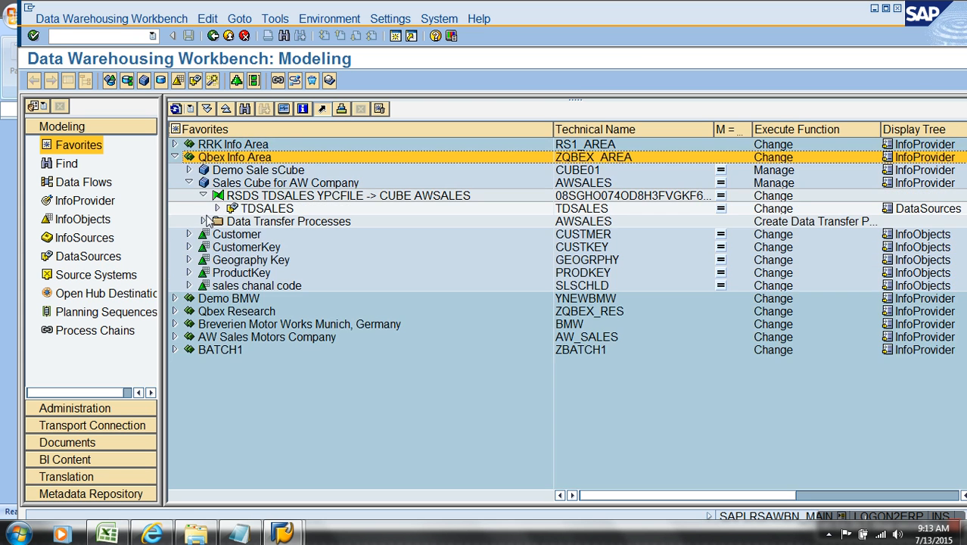
click(218, 209)
double_click(266, 223)
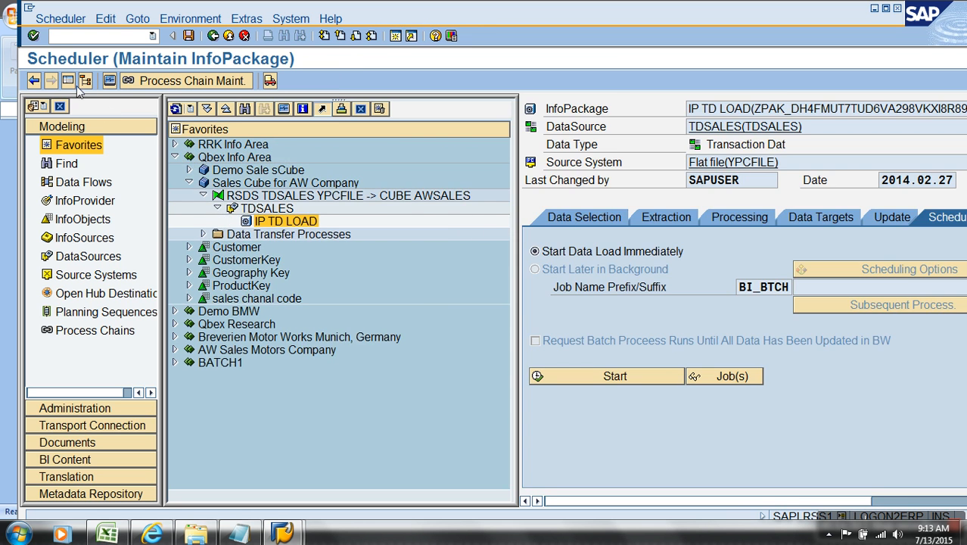
Show the data selection of IP TD LOAD and try the value help for OrderDateKey's From Value.
click(119, 220)
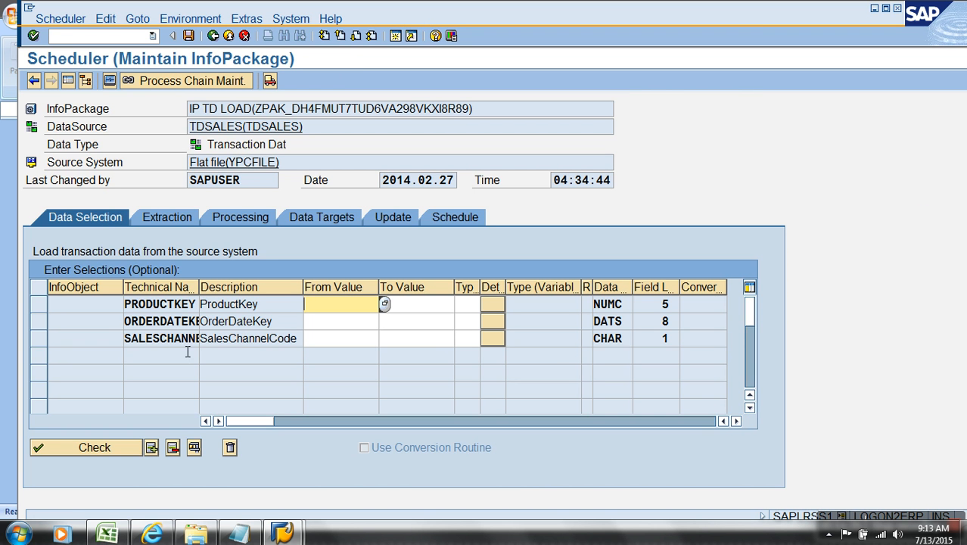
click(190, 327)
drag(290, 332, 127, 339)
click(311, 324)
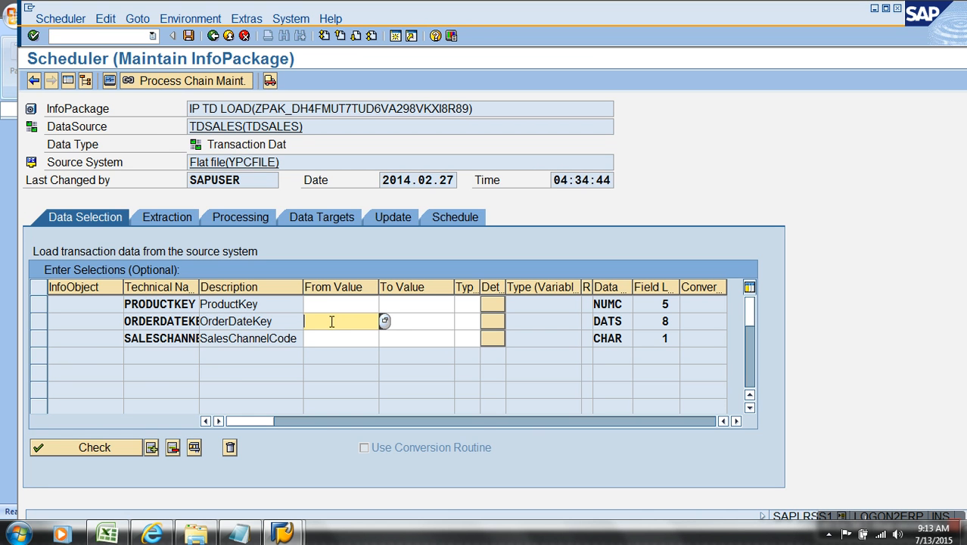
click(384, 322)
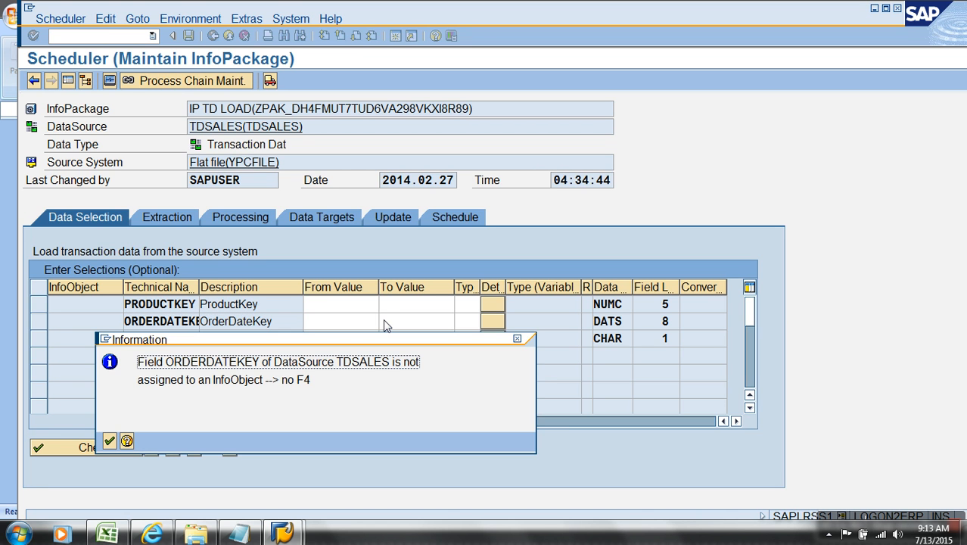
click(109, 442)
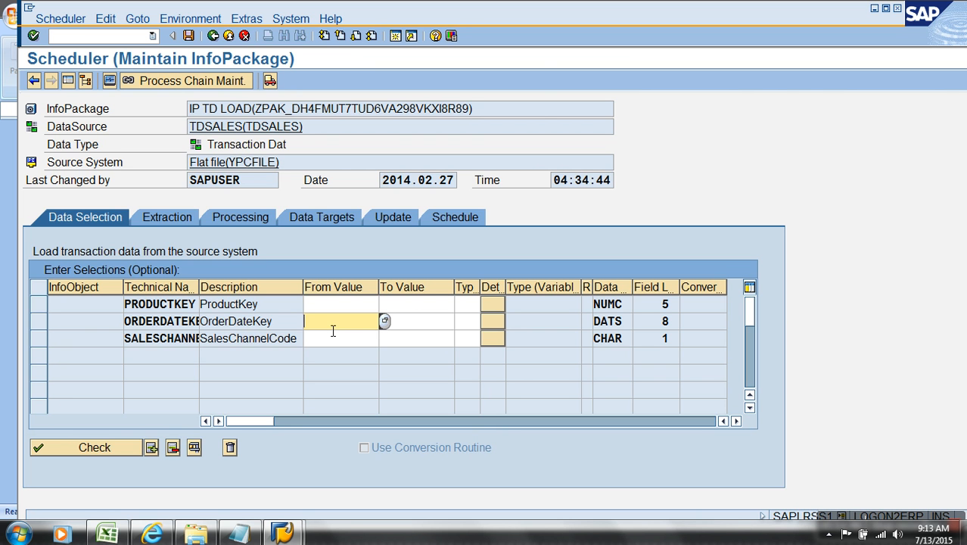
Open the system status, copy the previous logon date, and close the status.
click(246, 19)
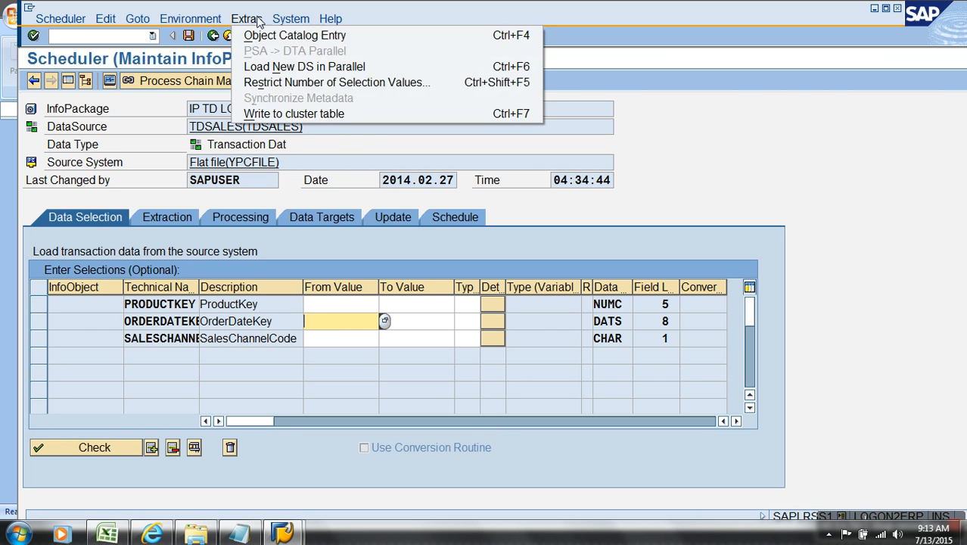
mouse_move(302, 24)
click(335, 206)
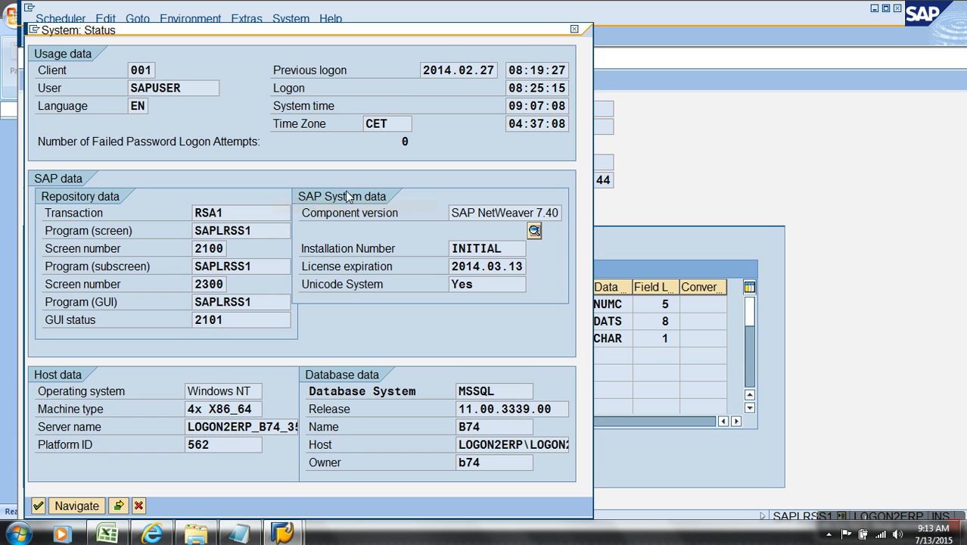
click(446, 72)
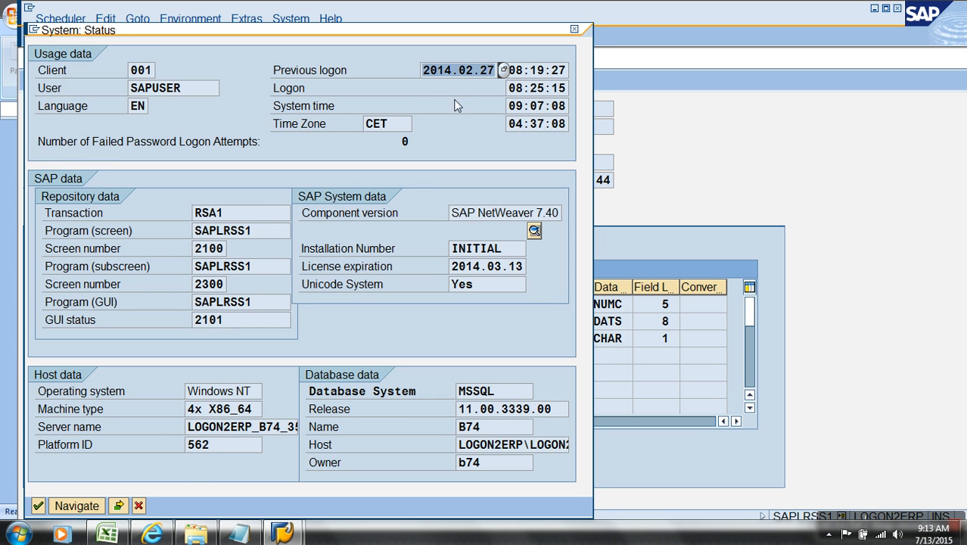
click(138, 506)
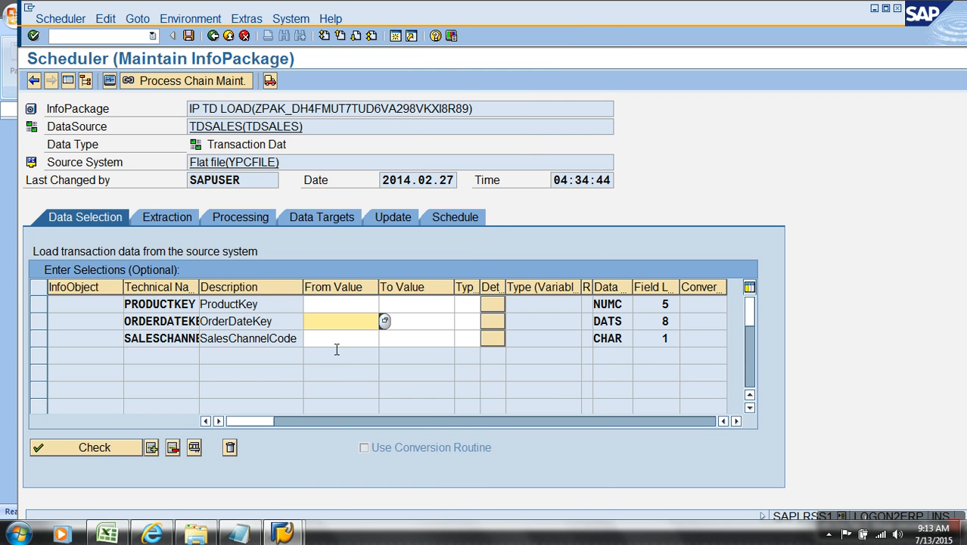
Set OrderDateKey's From Value to 2014.02.26 and save the InfoPackage.
text(2014.02.27)
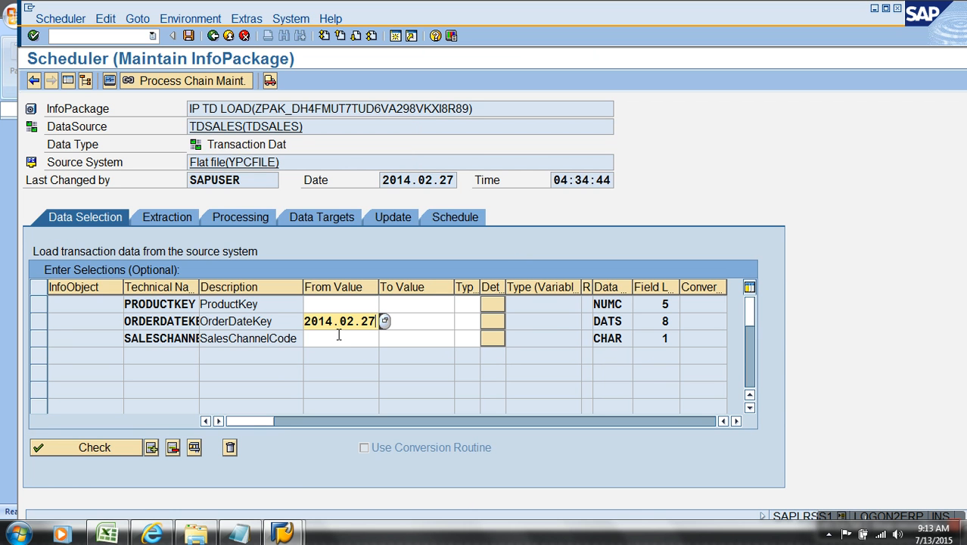
text(6)
key(Return)
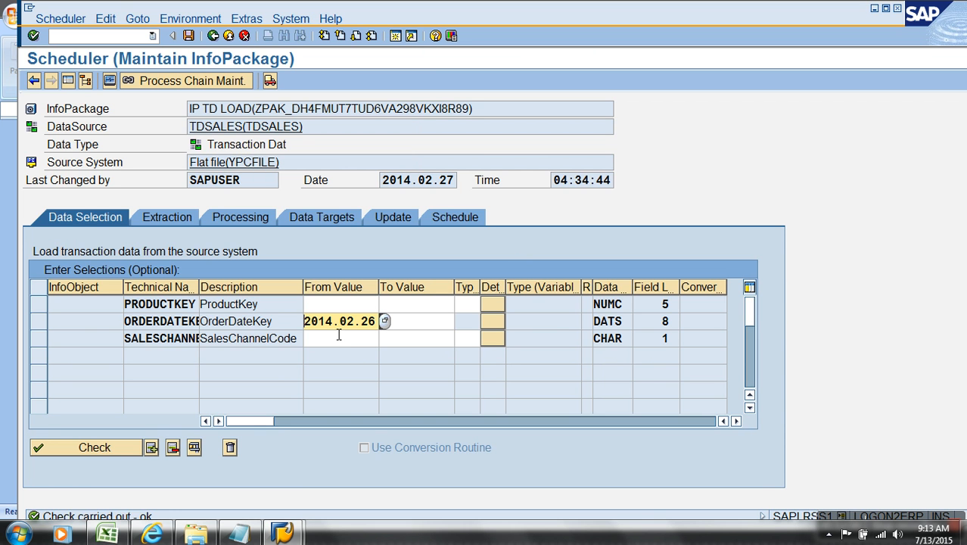
click(188, 37)
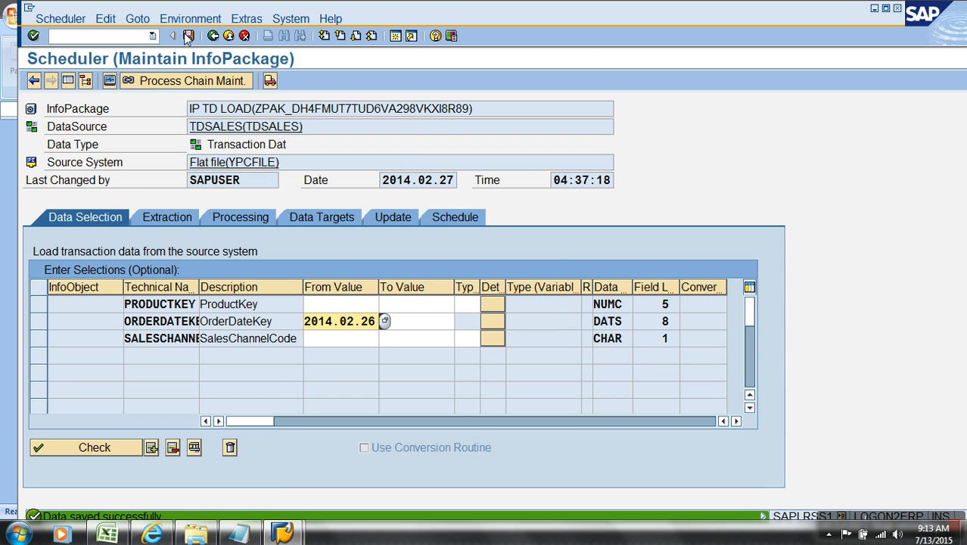
Start the data load immediately and open the newest successful IP TD LOAD request for 2014.02.27 in the monitor.
click(458, 217)
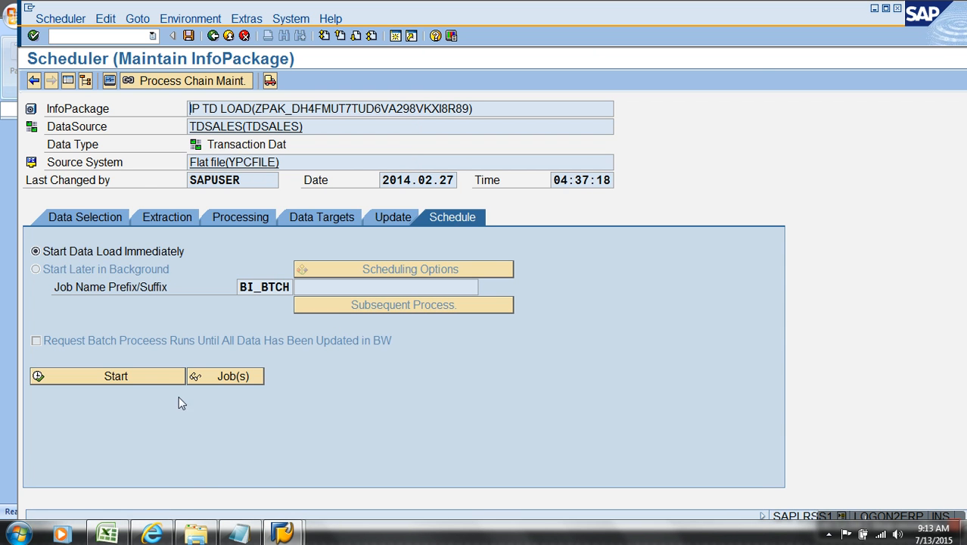
click(164, 376)
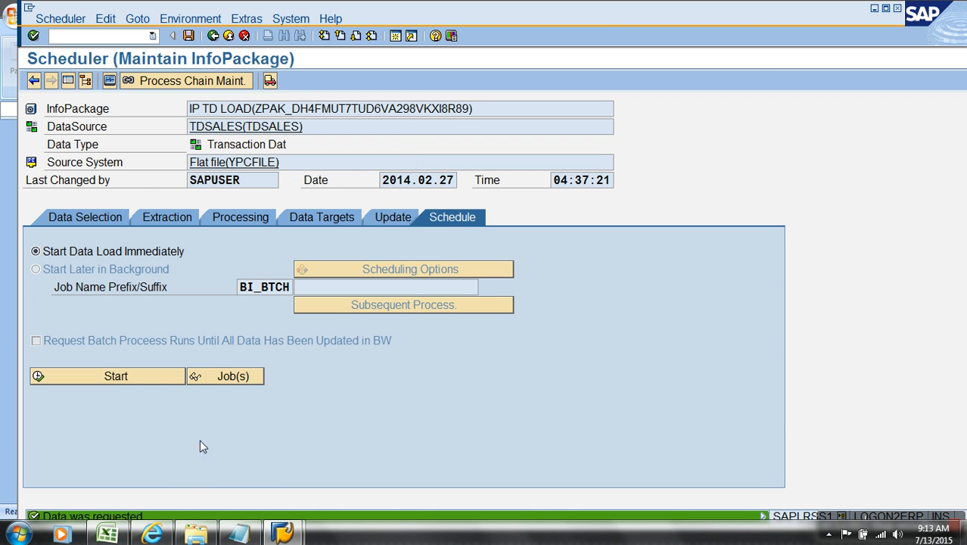
click(110, 80)
click(46, 132)
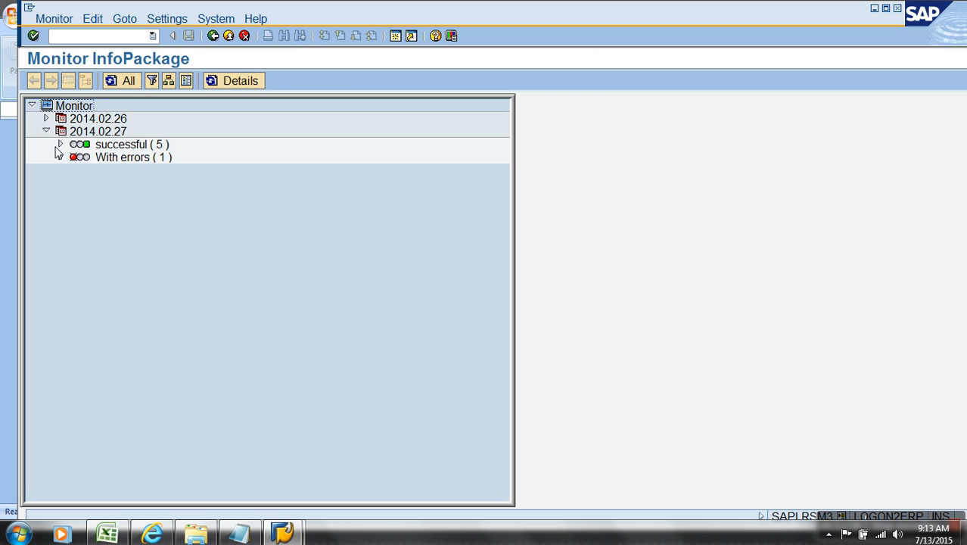
click(60, 145)
click(212, 237)
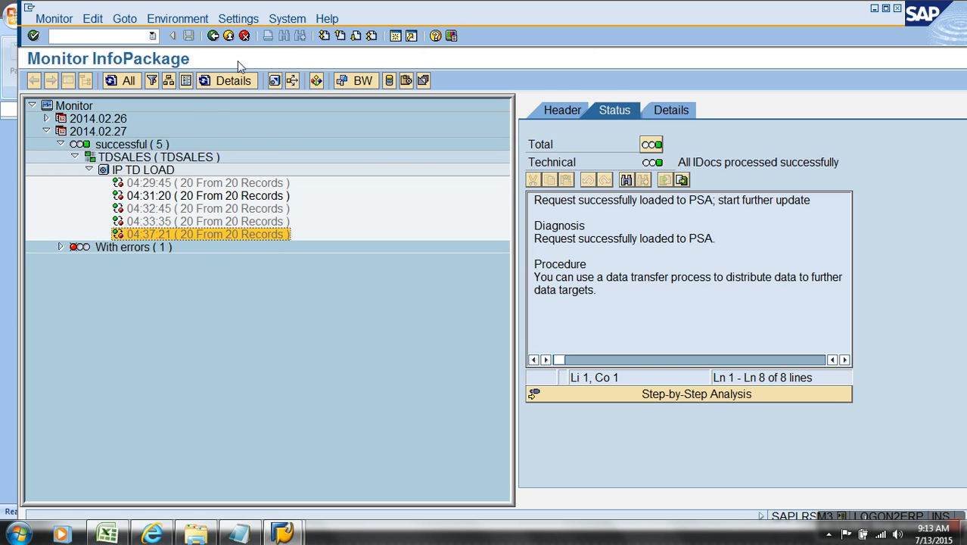
Return to the workbench, manage the PSA of TDSALES, and display the records of the newest IP TD LOAD request.
click(230, 37)
click(229, 36)
right_click(261, 207)
click(308, 350)
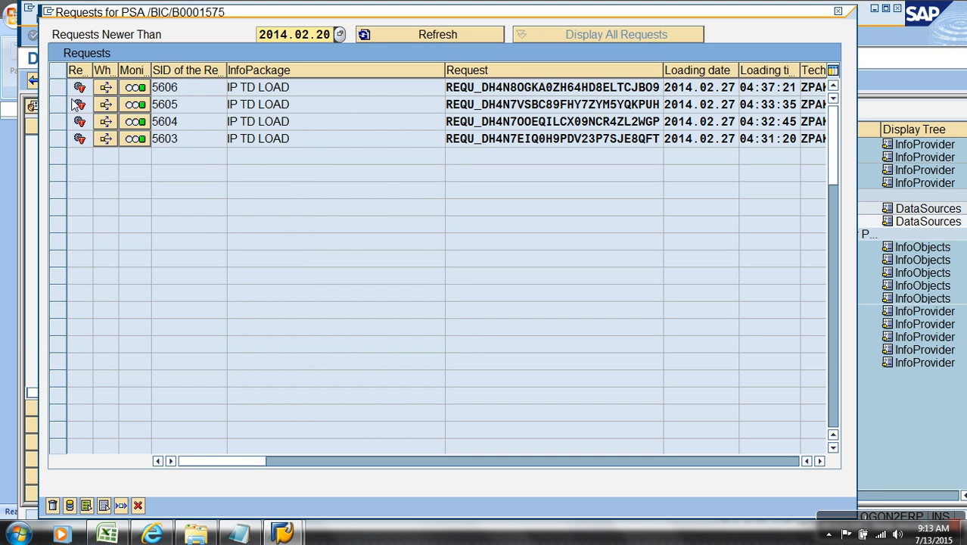
click(57, 87)
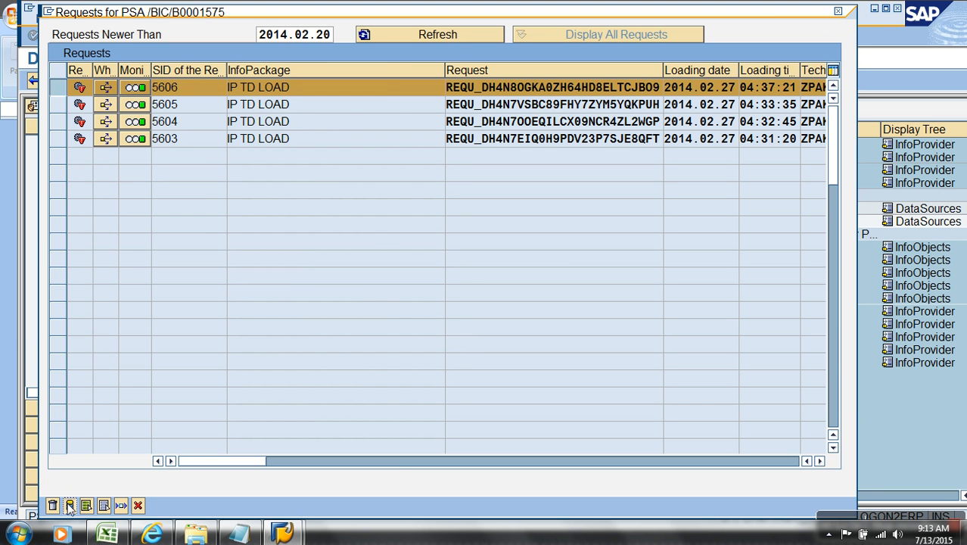
click(69, 506)
click(124, 150)
click(38, 506)
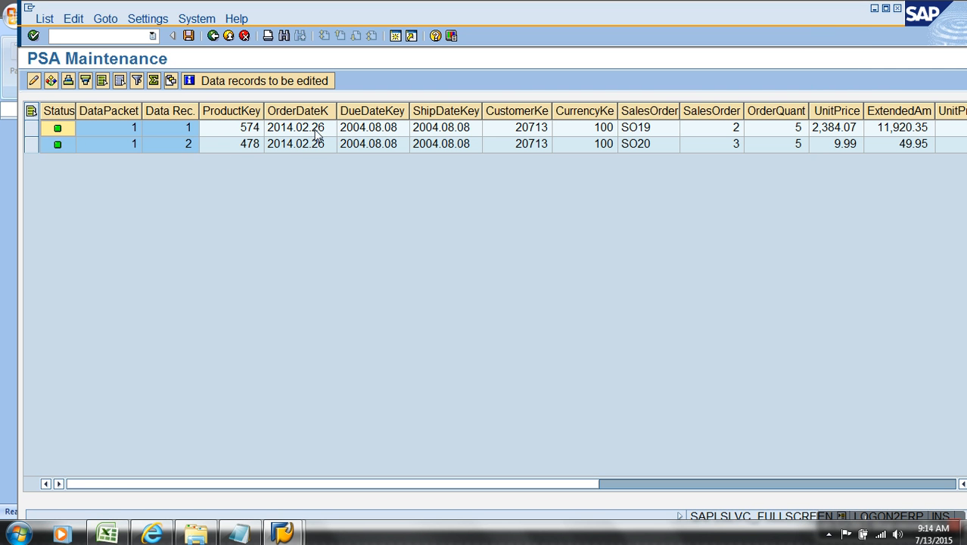
Check the OrderDateKey values of the loaded records, then leave PSA maintenance and close the request list.
click(314, 130)
click(314, 146)
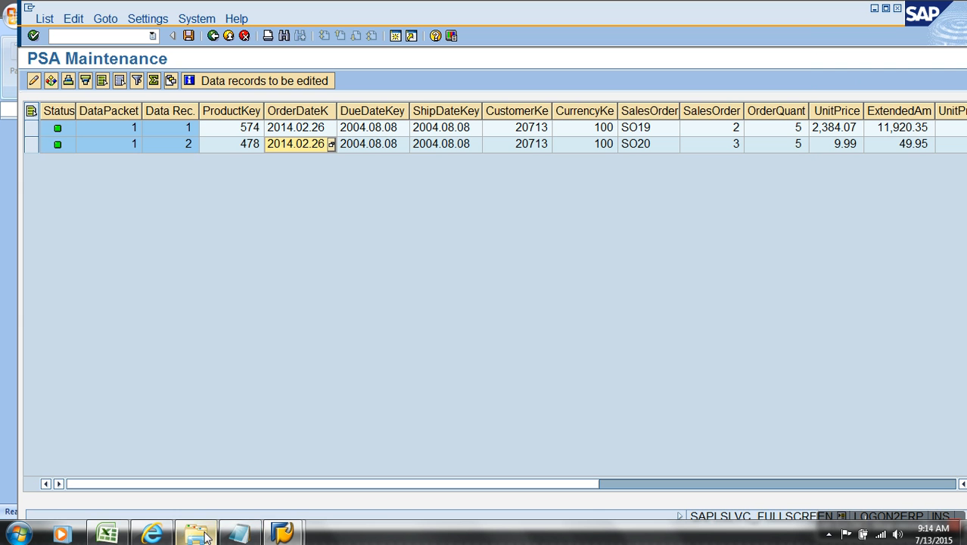
mouse_move(206, 536)
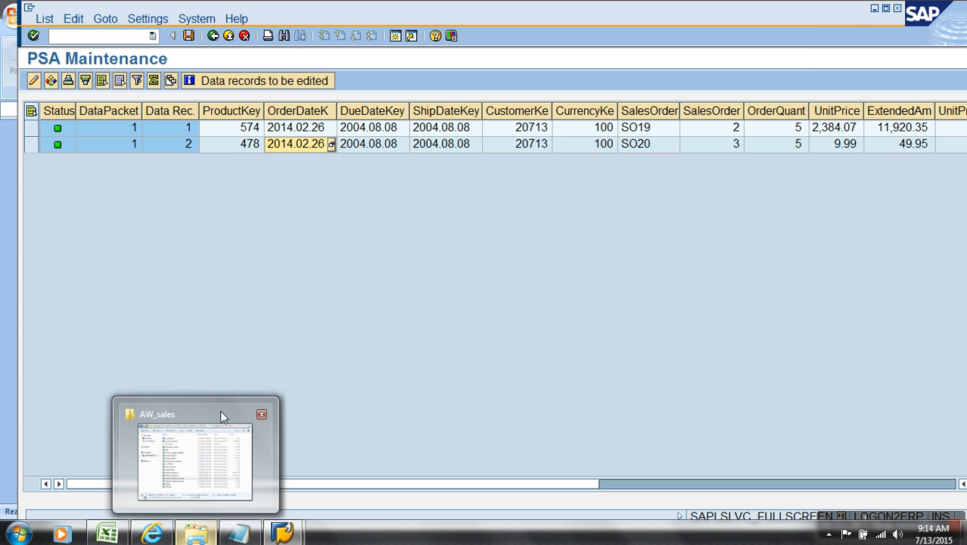
click(227, 38)
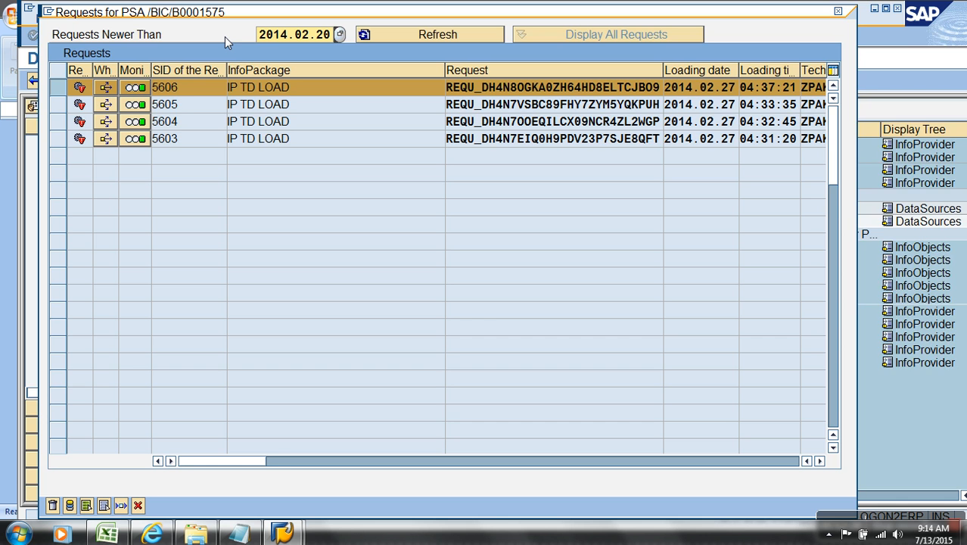
click(137, 505)
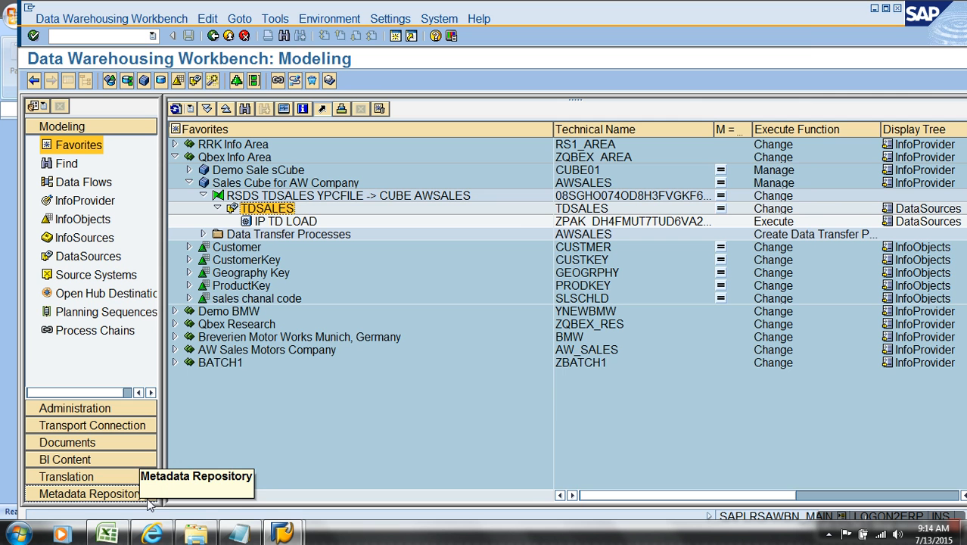
Reopen IP TD LOAD from the favorites in full width and show its data selection.
double_click(286, 221)
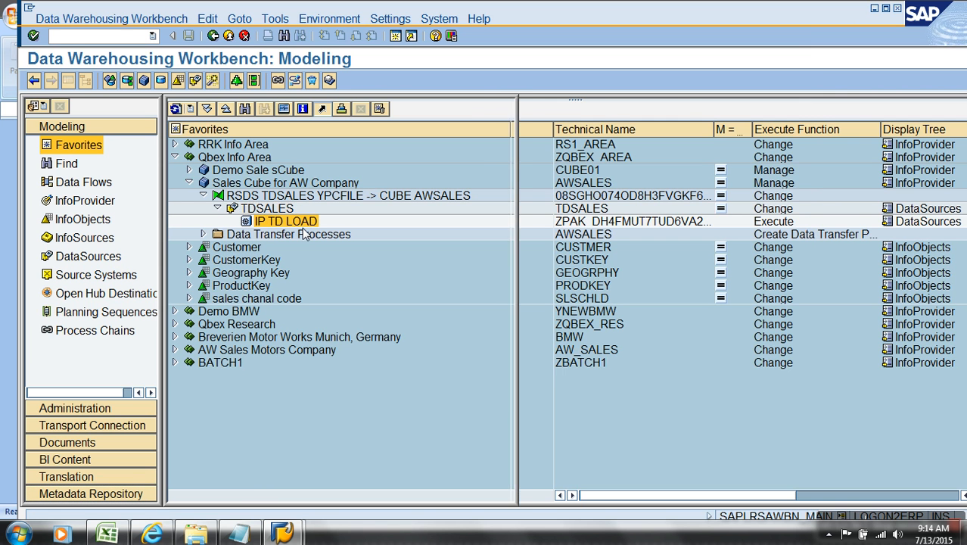
click(67, 81)
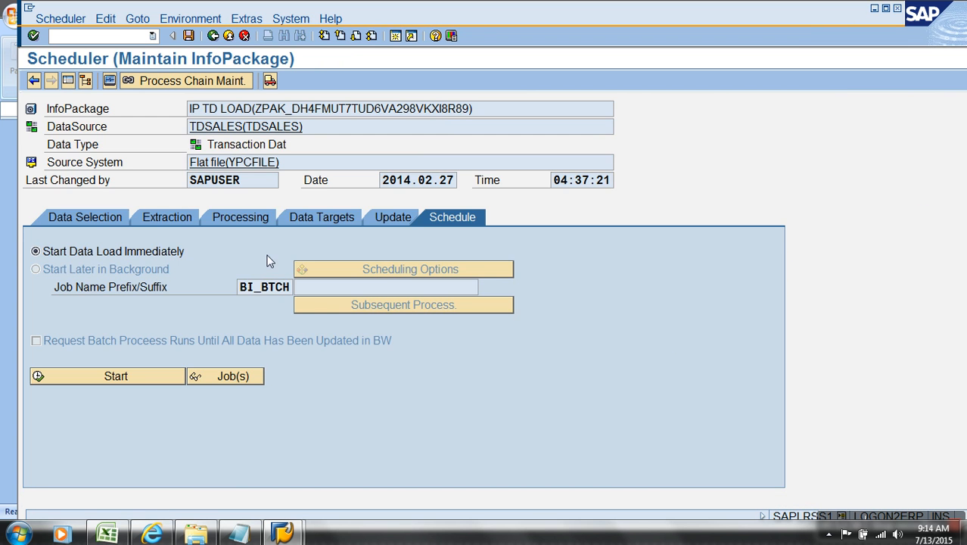
click(107, 217)
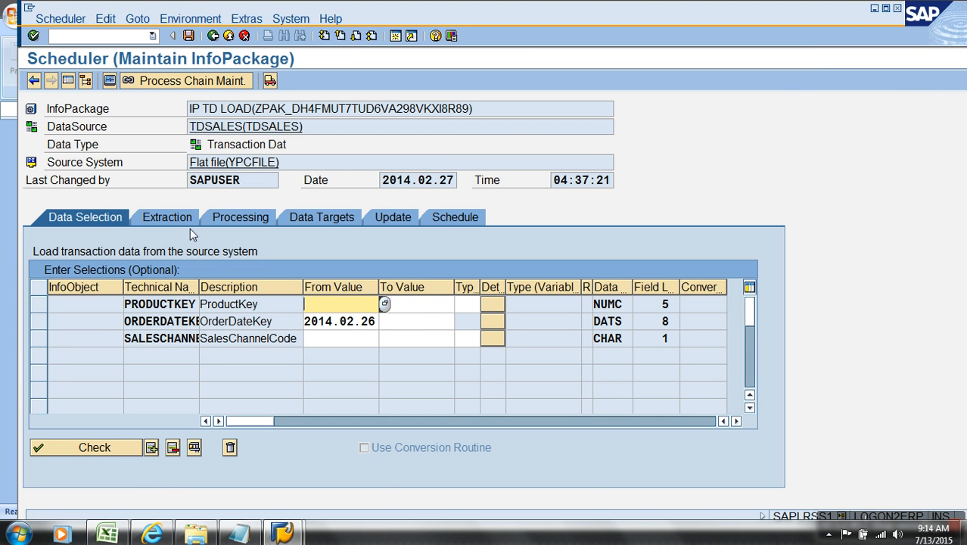
Clear OrderDateKey's From Value and confirm the empty selection.
click(376, 324)
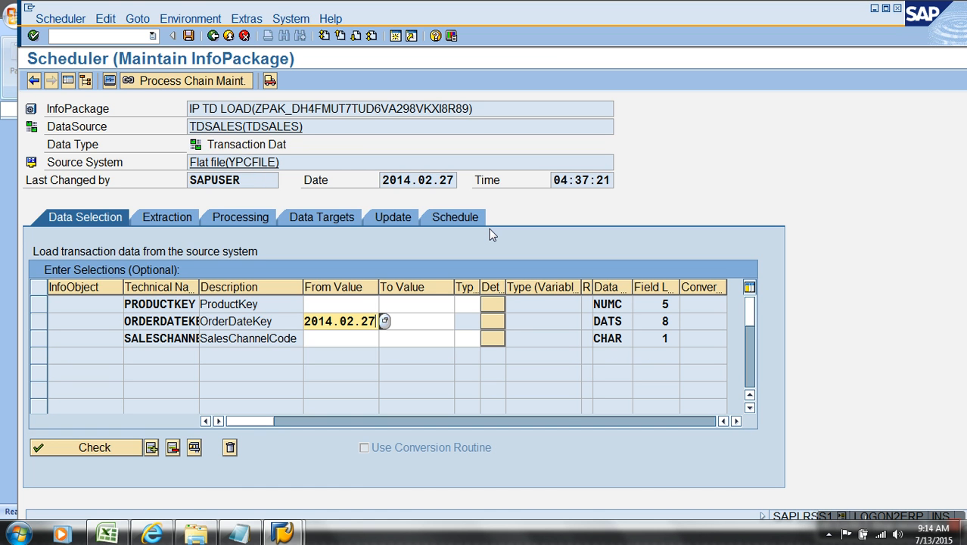
key(BackSpace)
key(BackSpace)
key(BackSpace)
key(BackSpace)
key(BackSpace)
key(BackSpace)
key(BackSpace)
key(BackSpace)
key(BackSpace)
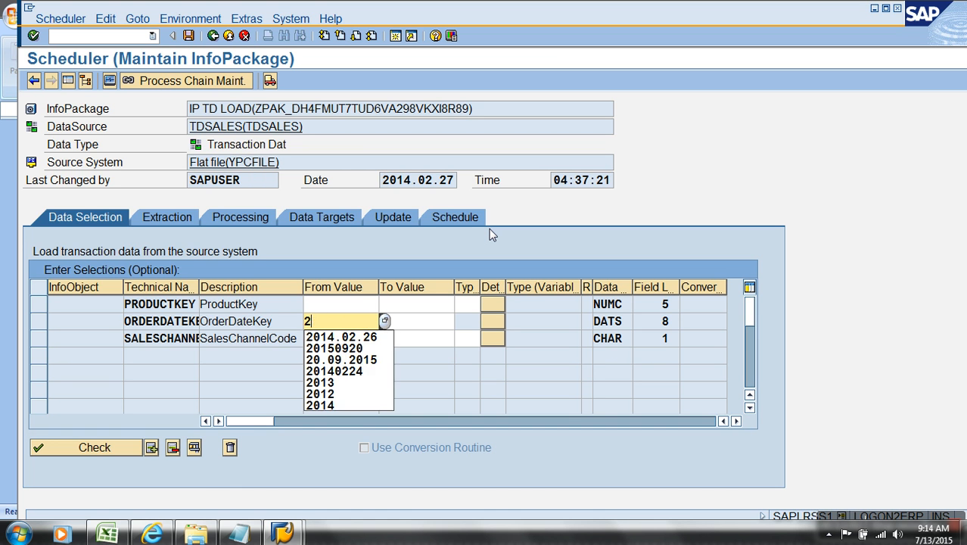
key(BackSpace)
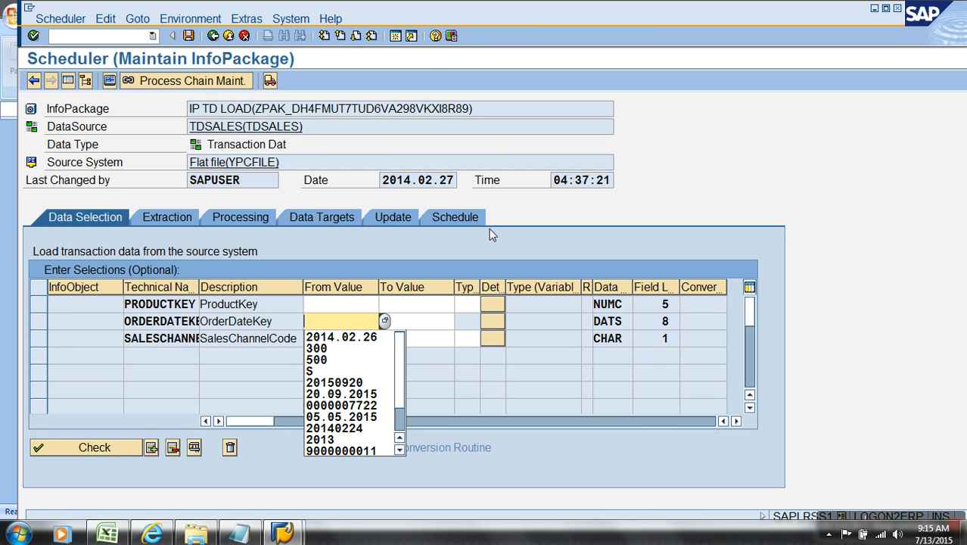
click(535, 382)
key(Return)
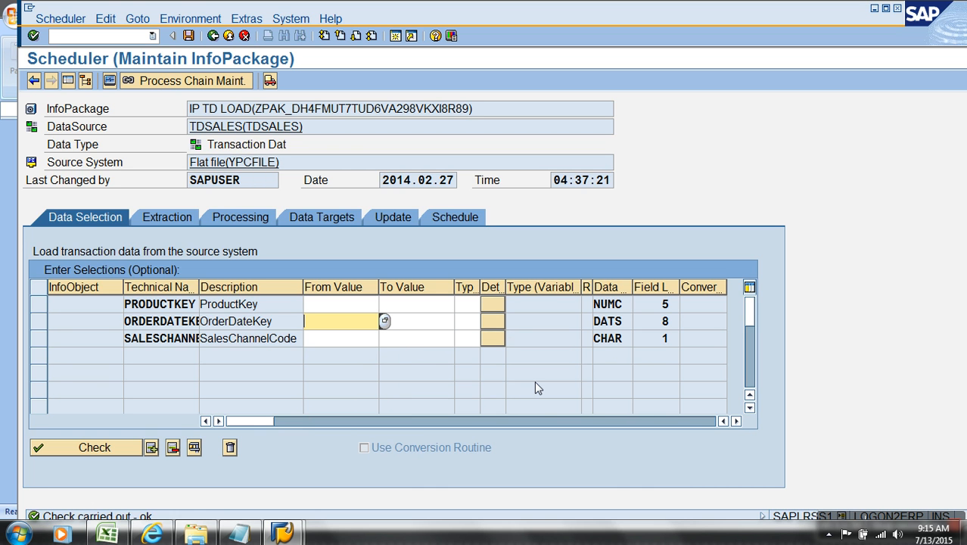
Assign variable type 6 (ABAP Routine) to OrderDateKey, name the routine Dynamic Yesterday Date, and open its editor.
click(277, 324)
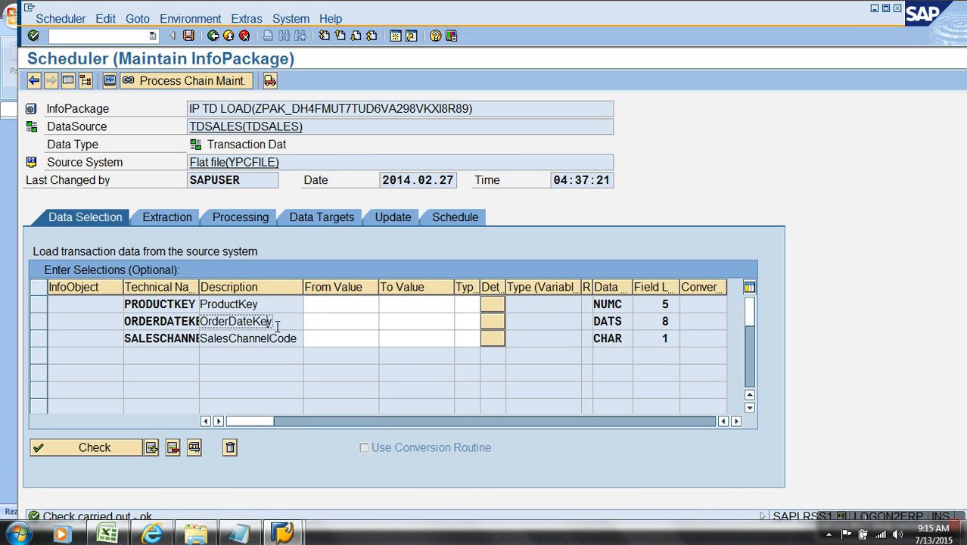
click(471, 324)
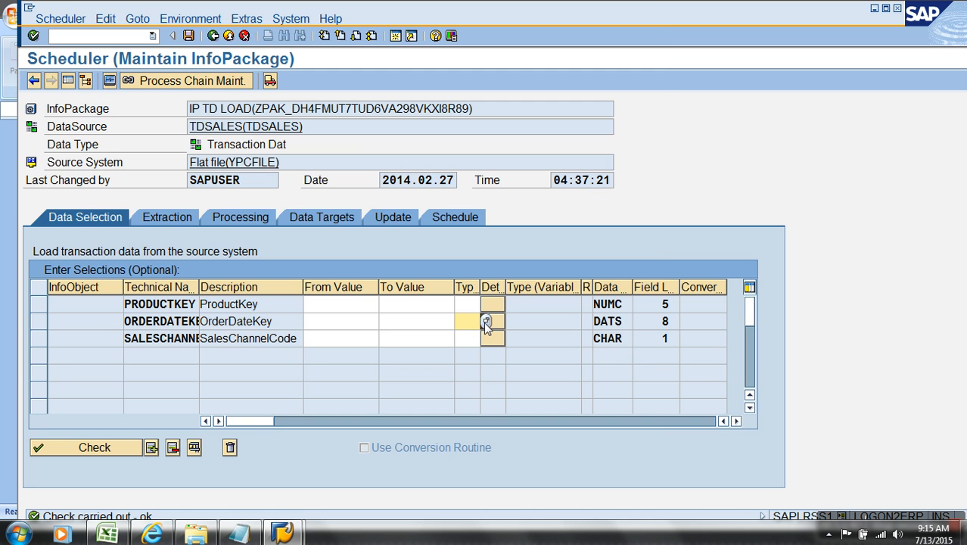
click(487, 321)
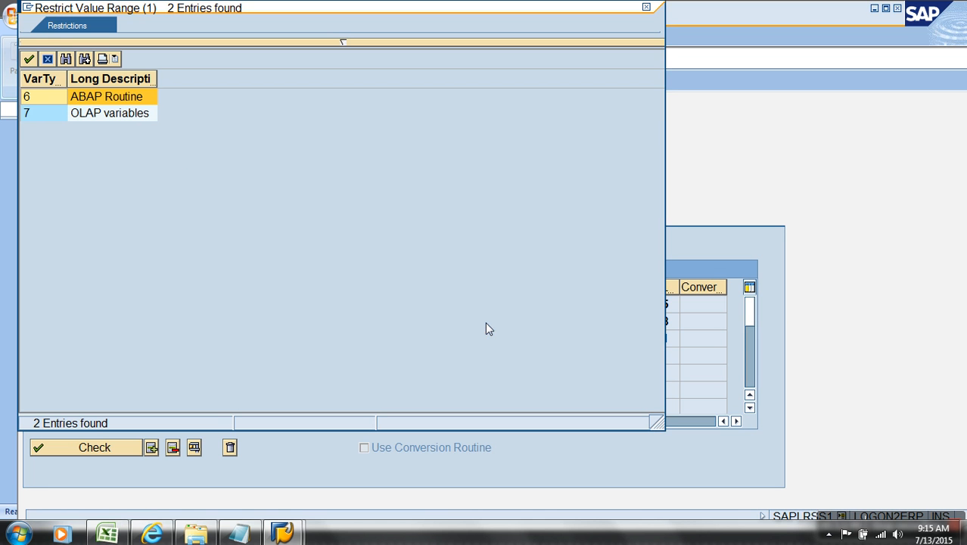
double_click(47, 100)
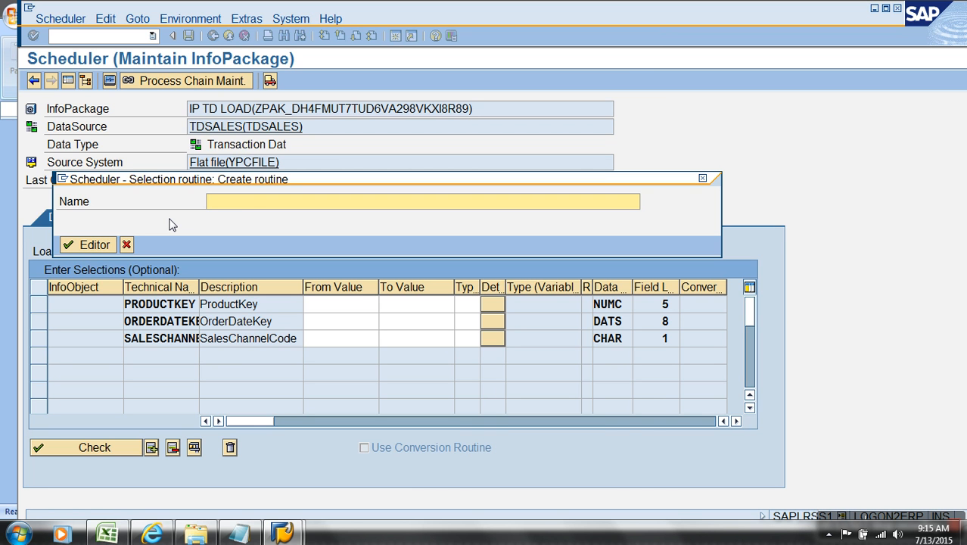
text(Dynamic Yesterday Date)
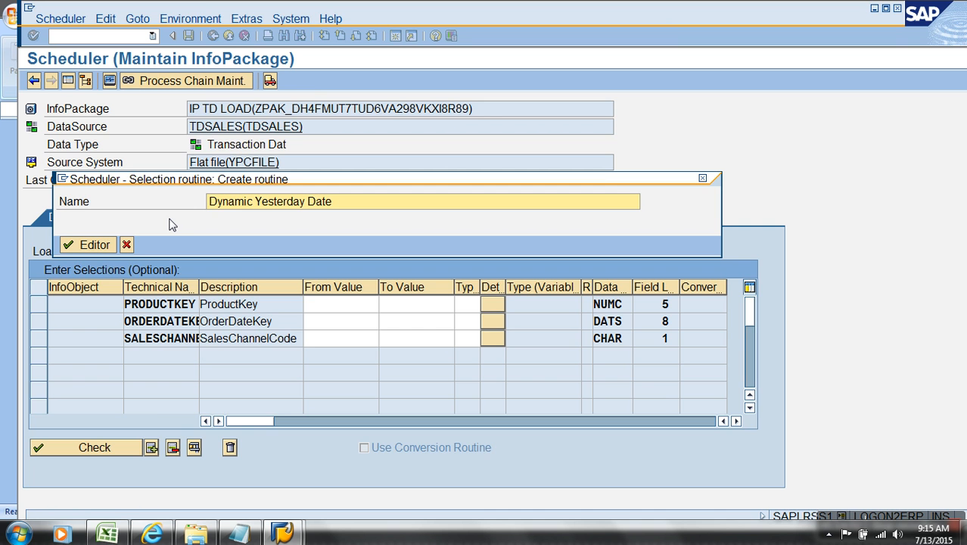
key(Return)
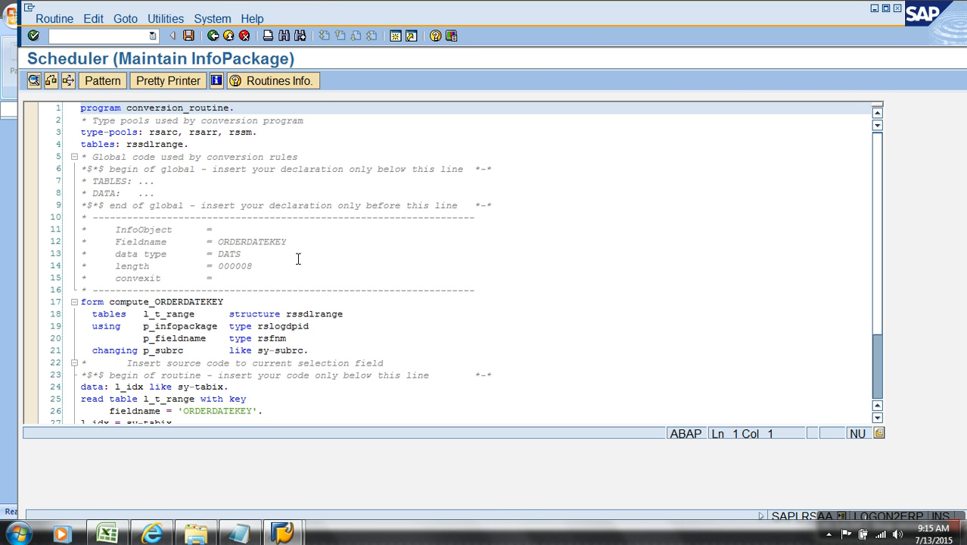
Copy the table name l_t_range from the routine's read table statement.
scroll(299, 259, down, 3)
scroll(299, 259, down, 1)
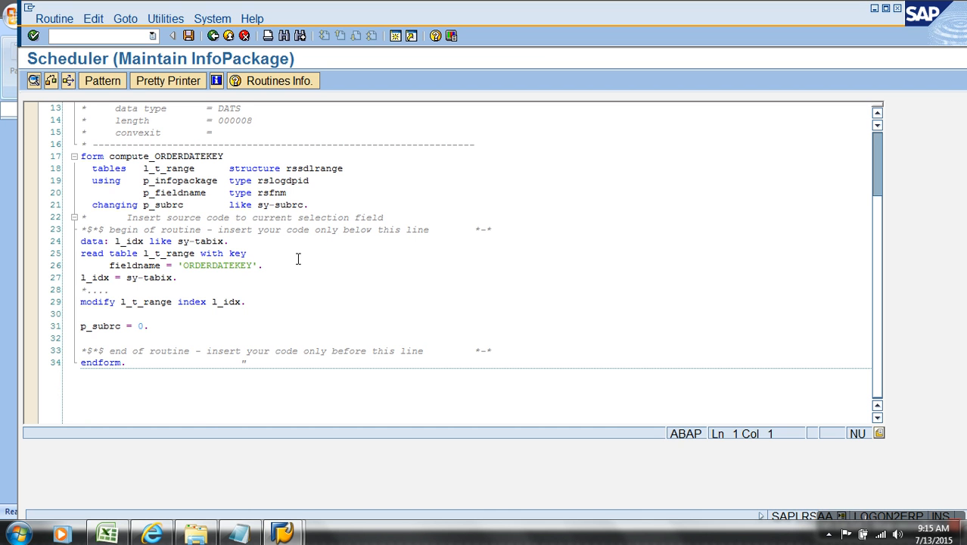
click(193, 257)
drag(193, 255, 144, 255)
key(ctrl+c)
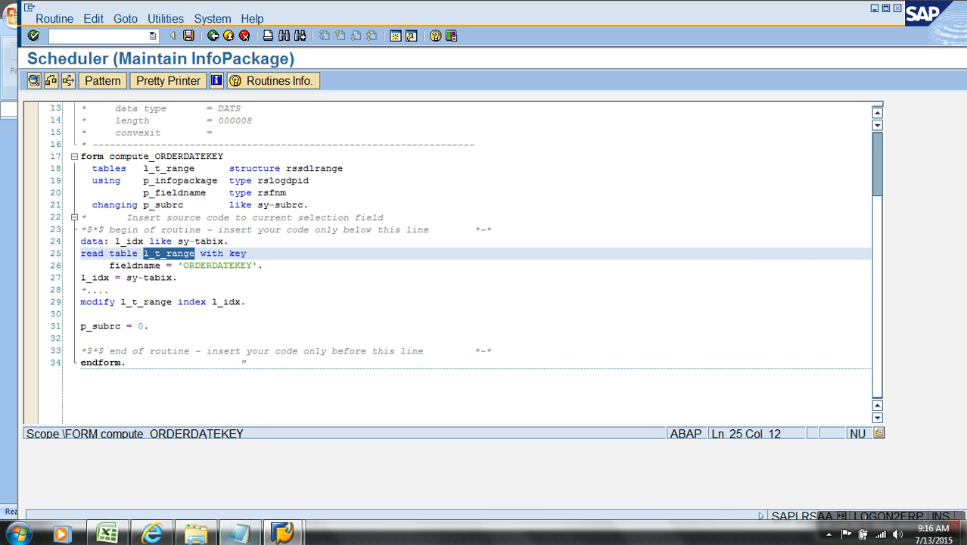
Switch to Excel and create a new blank workbook.
click(119, 534)
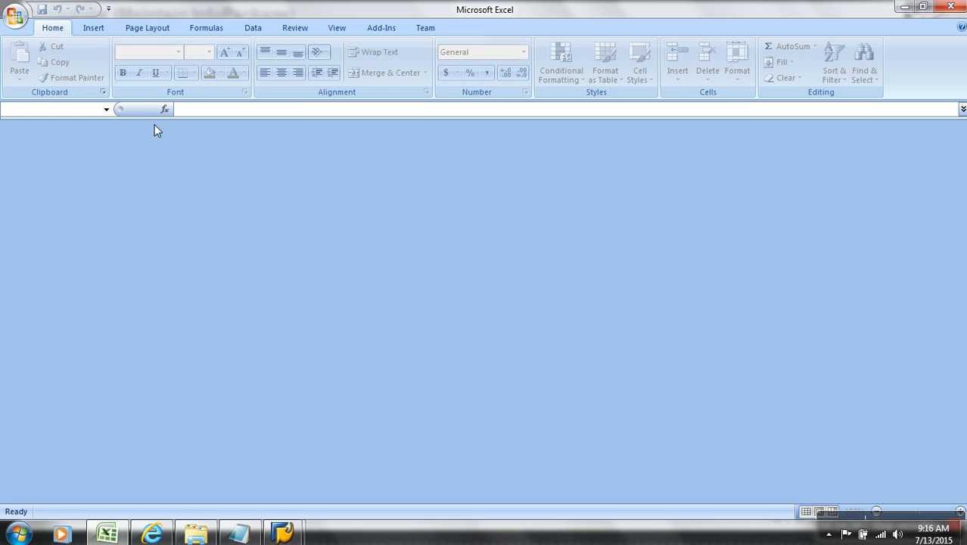
click(18, 23)
click(38, 47)
double_click(157, 158)
Paste the copied l_t_range into cell E4 and fit column E's width to the text.
click(245, 186)
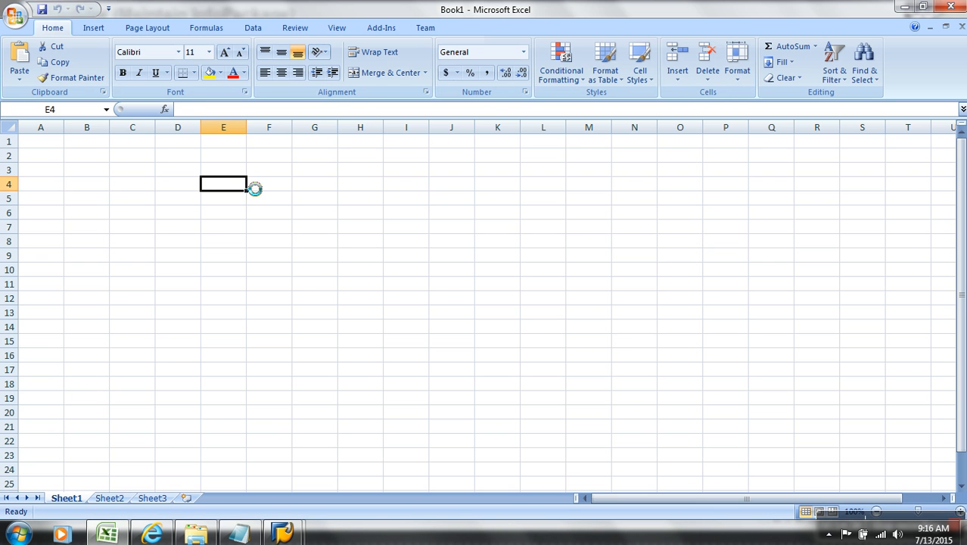
key(ctrl+v)
double_click(257, 134)
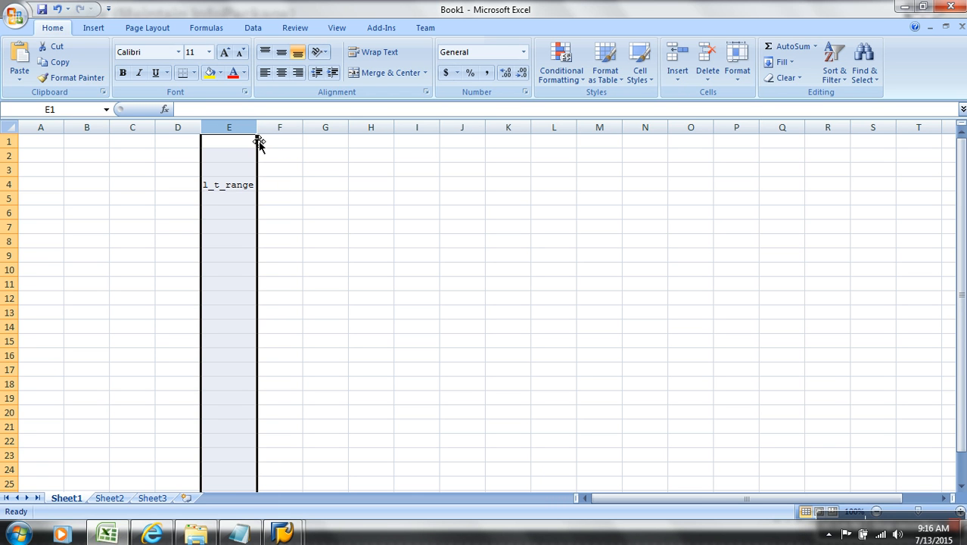
click(248, 186)
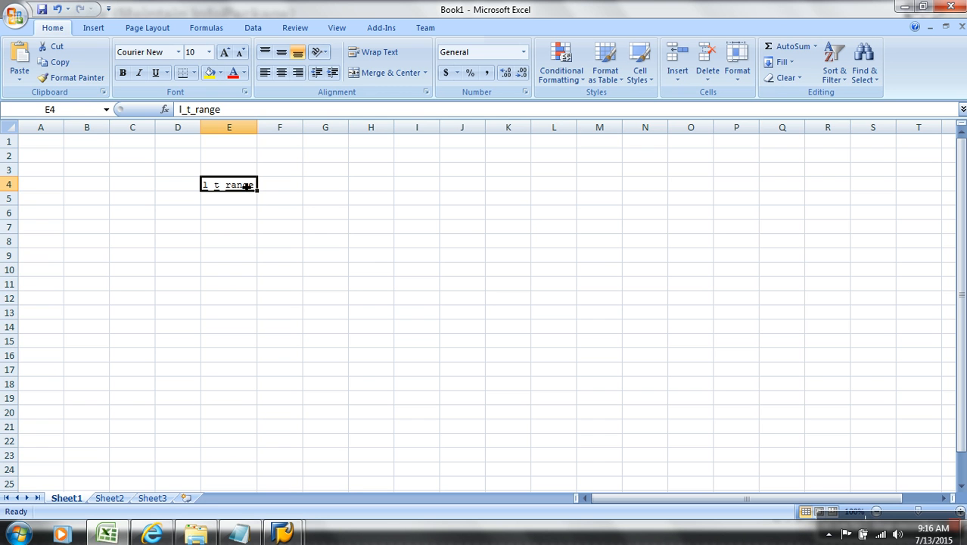